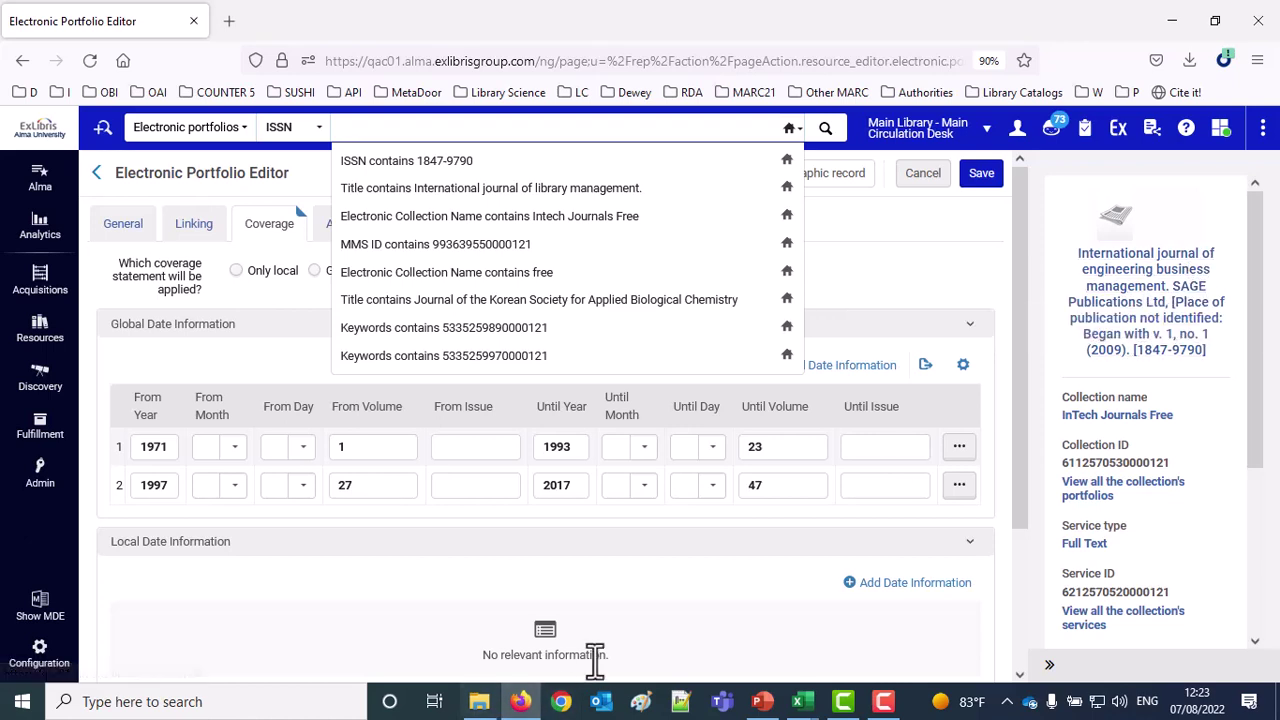
Search the electronic portfolios by title for "International journal of library management."
{"action": "left_click", "coordinate": [749, 541]}
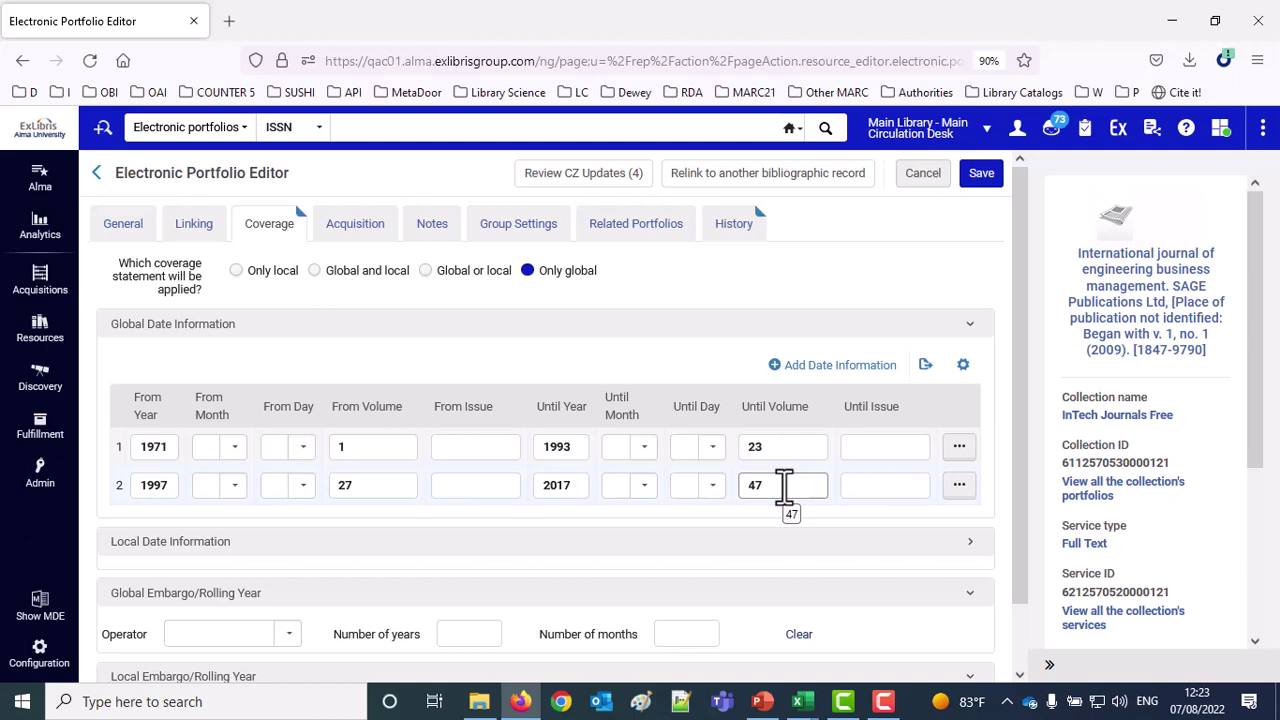
{"action": "left_click", "coordinate": [287, 127]}
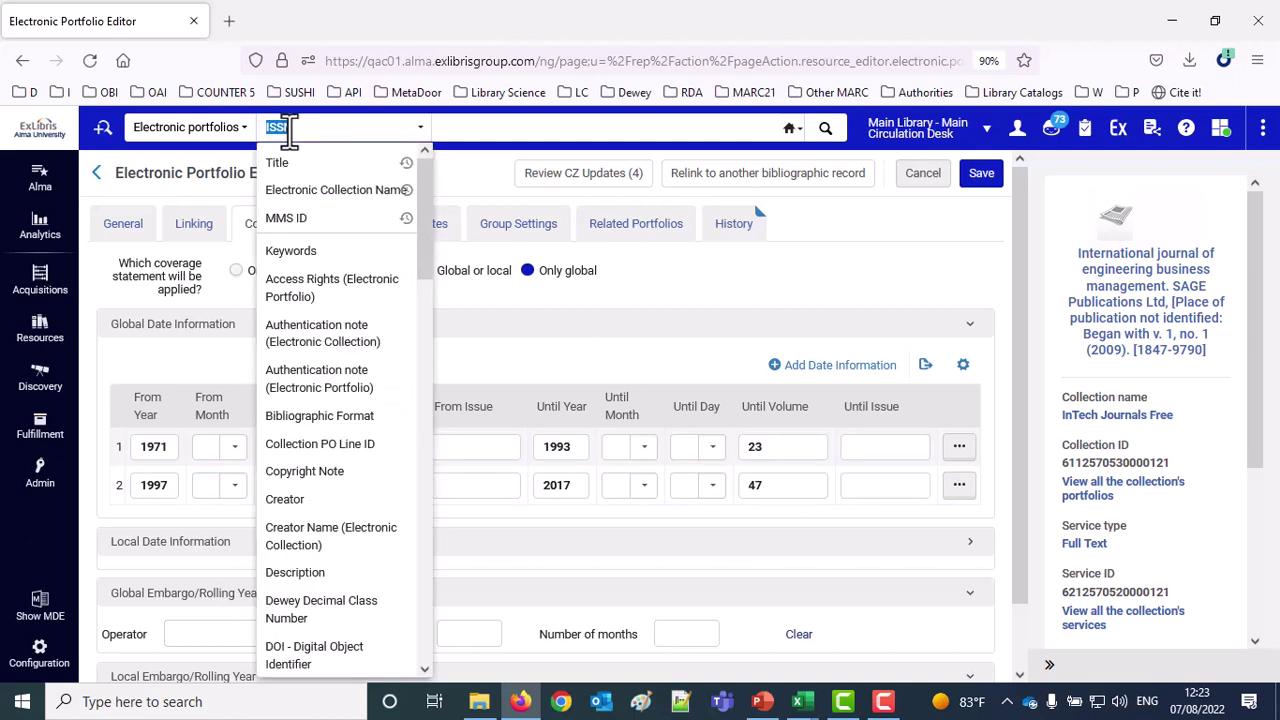
{"action": "left_click", "coordinate": [288, 164]}
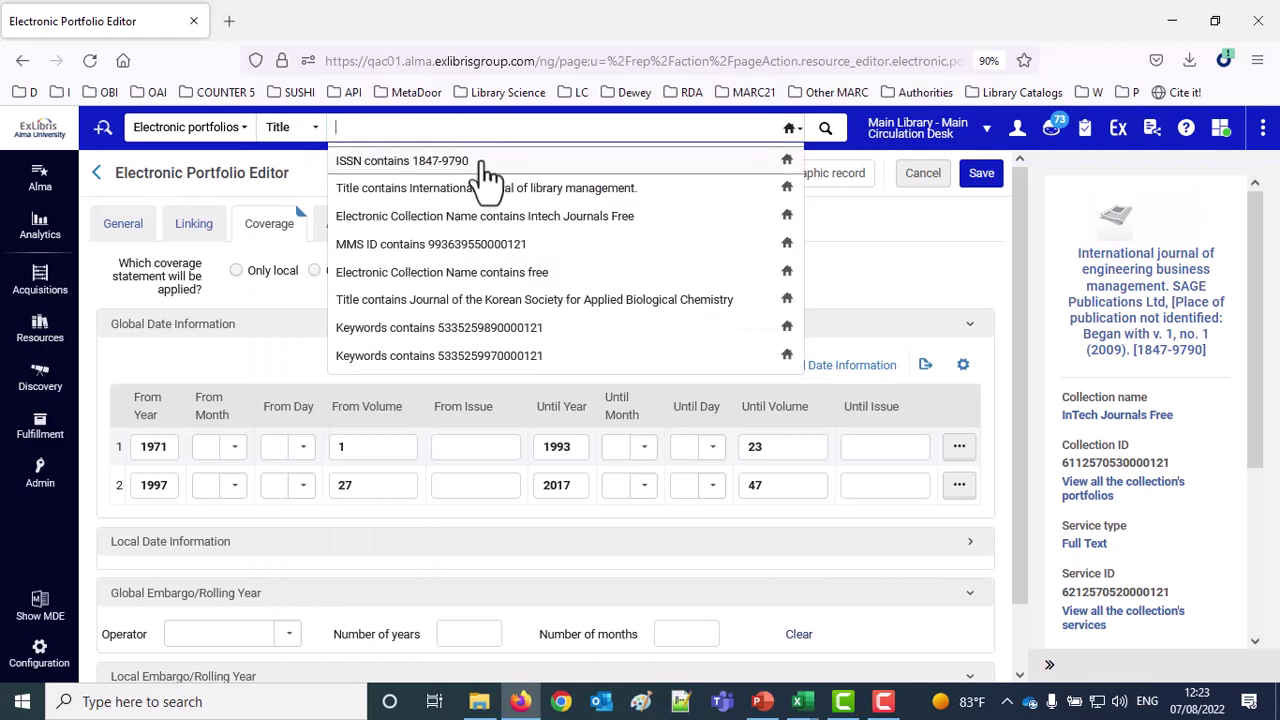
{"action": "left_click", "coordinate": [485, 188]}
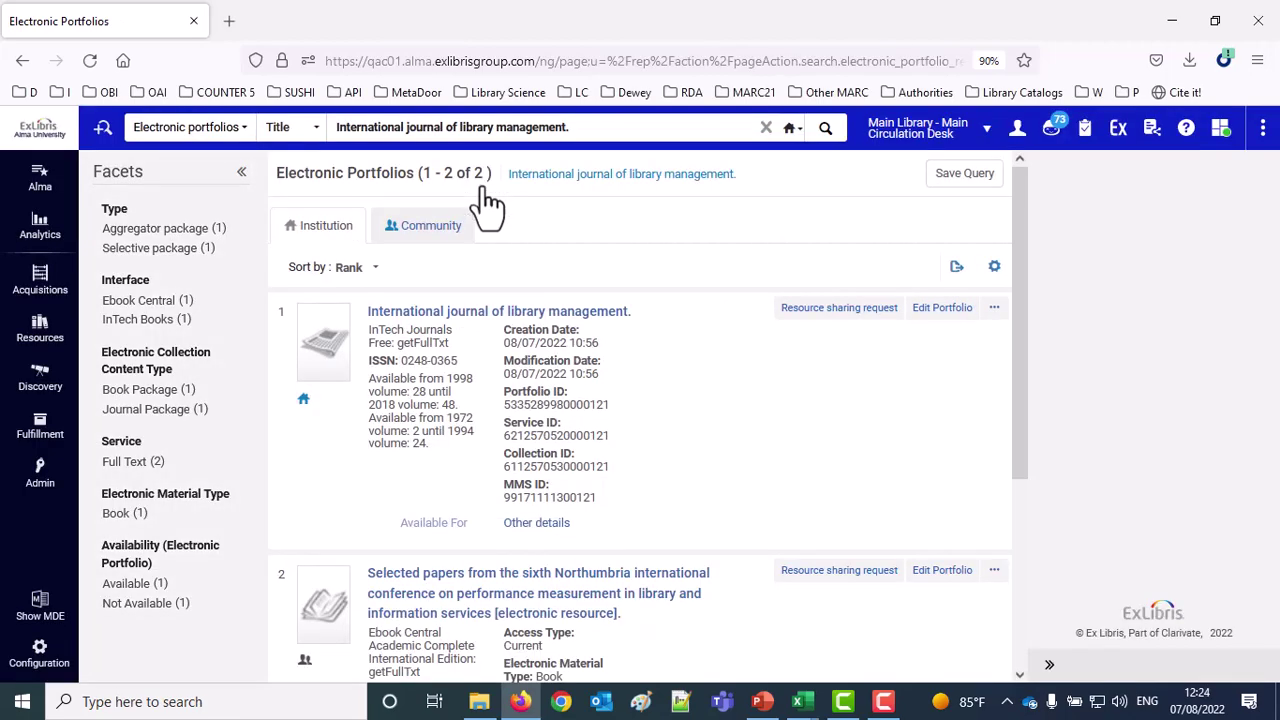
Open the International journal of library management portfolio for editing and examine its local coverage date ranges
{"action": "left_click", "coordinate": [950, 310]}
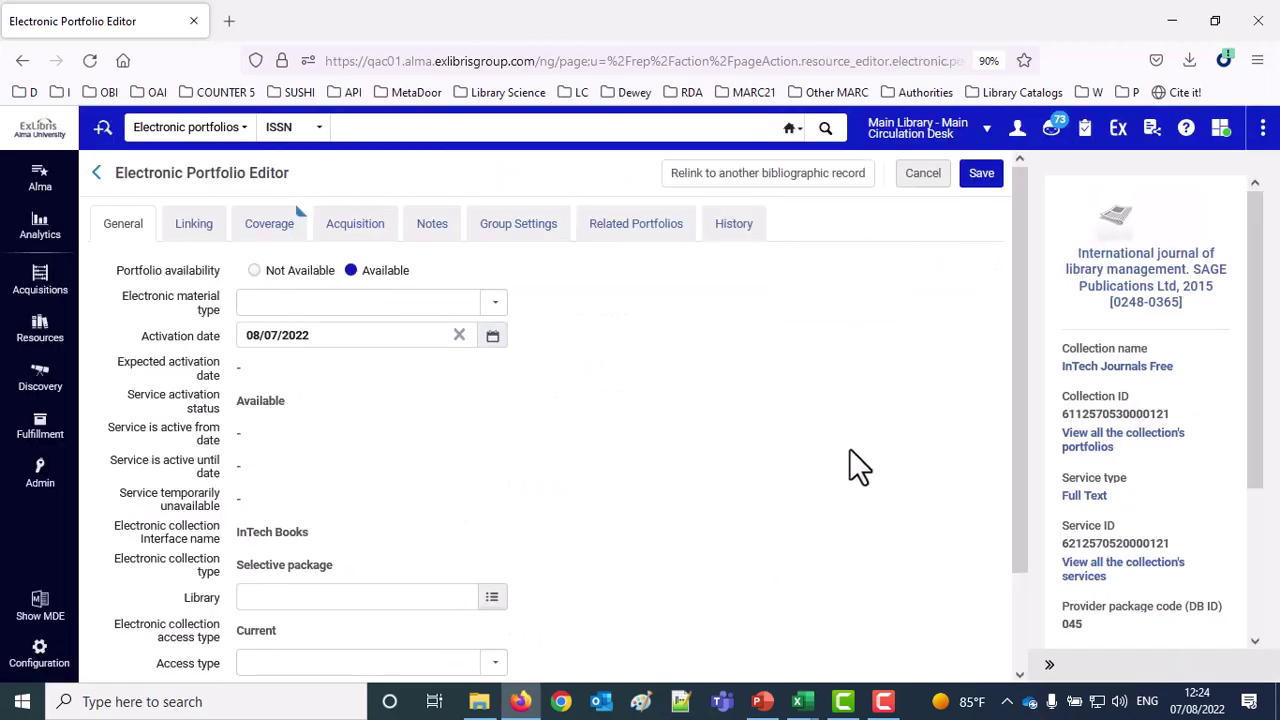
{"action": "left_click", "coordinate": [258, 232]}
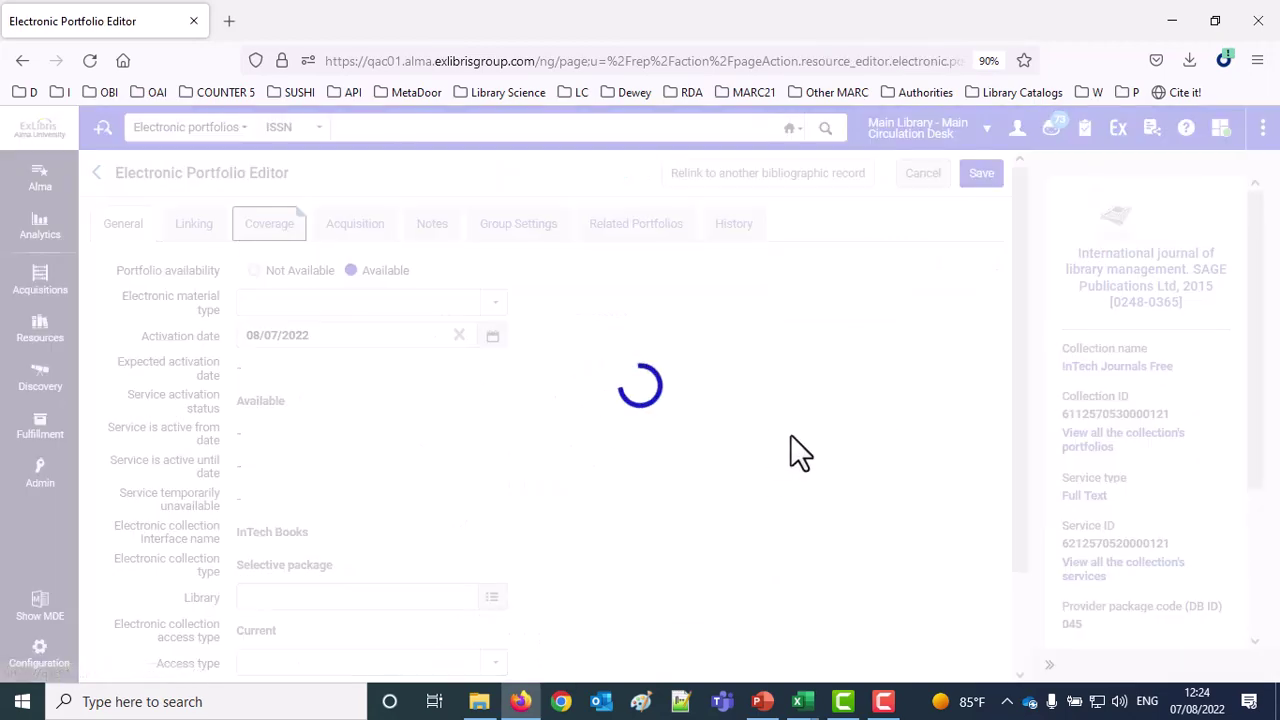
{"action": "scroll", "coordinate": [790, 436], "scroll_direction": "down", "scroll_amount": 1}
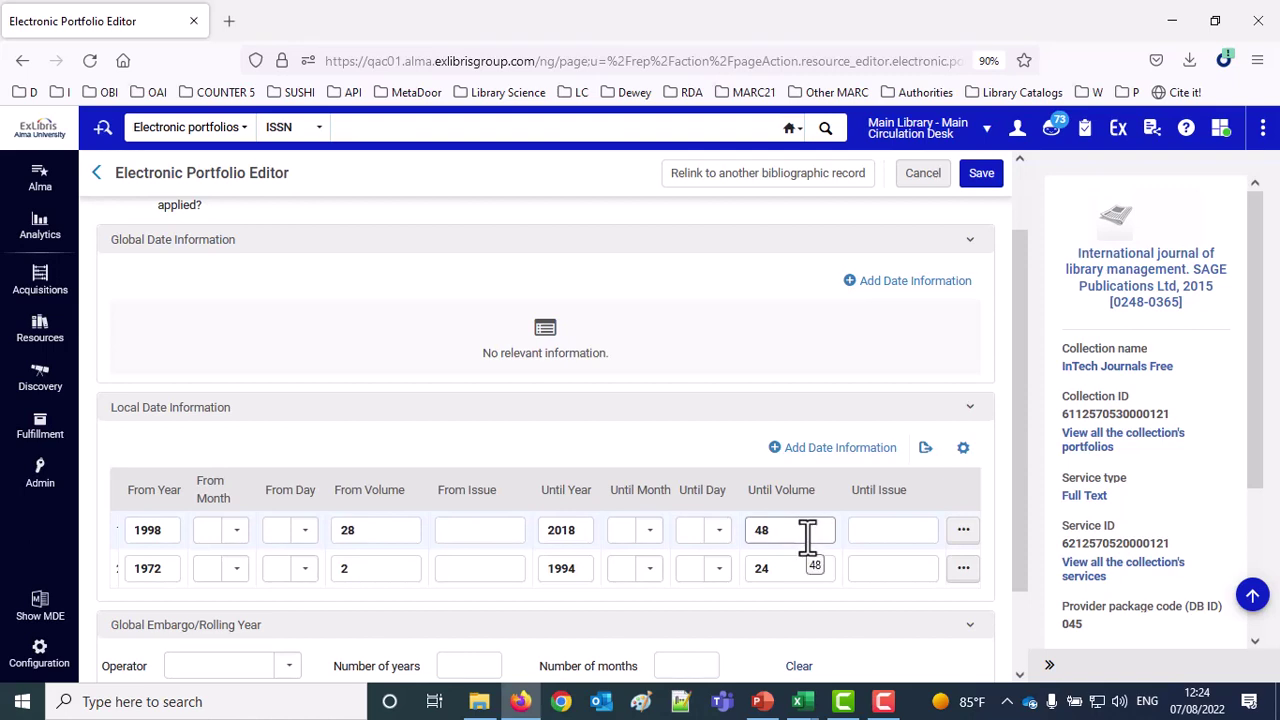
{"action": "left_click", "coordinate": [171, 569]}
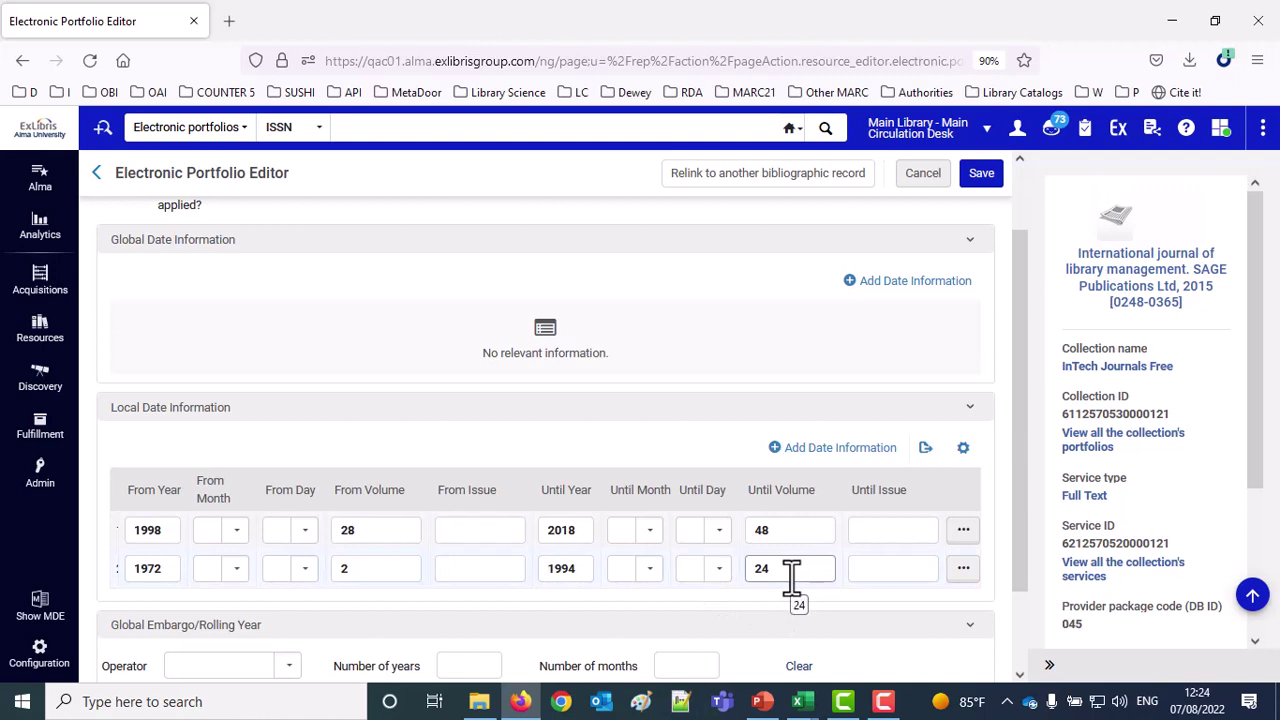
From the portfolio's InTech Journals Free collection, open the full text service and list its portfolios
{"action": "left_click", "coordinate": [1110, 368]}
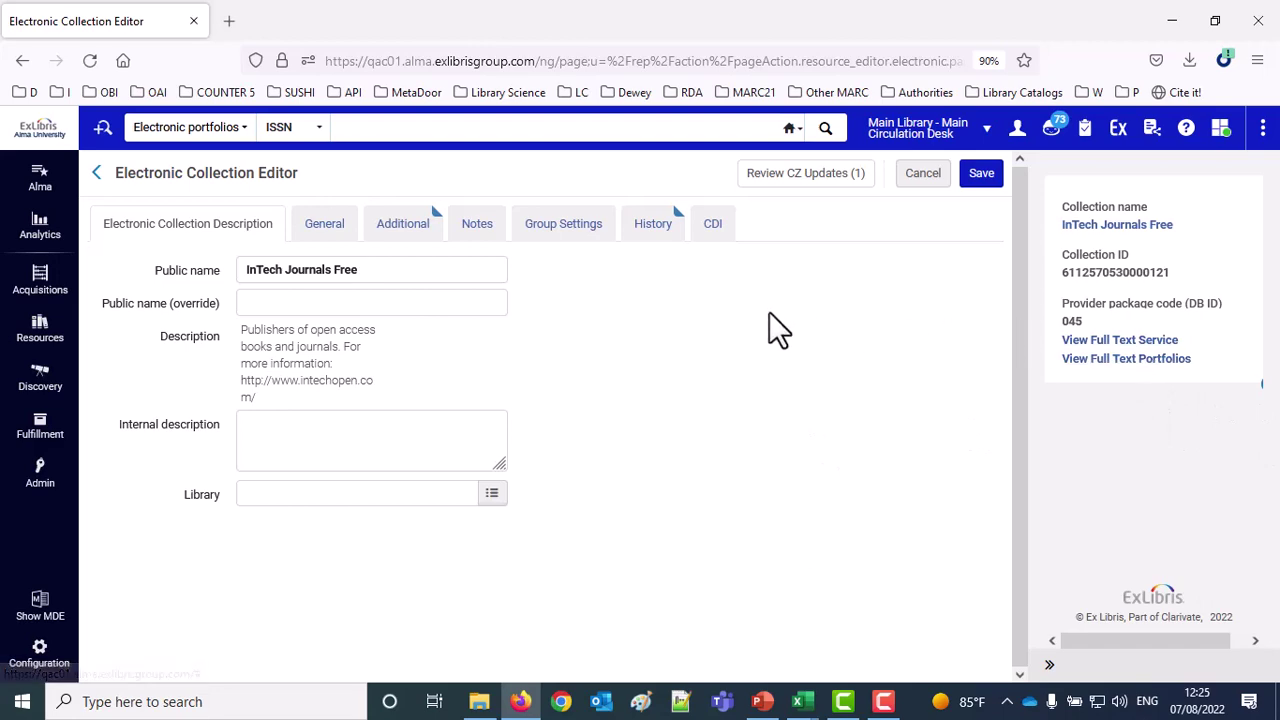
{"action": "left_click", "coordinate": [1139, 340]}
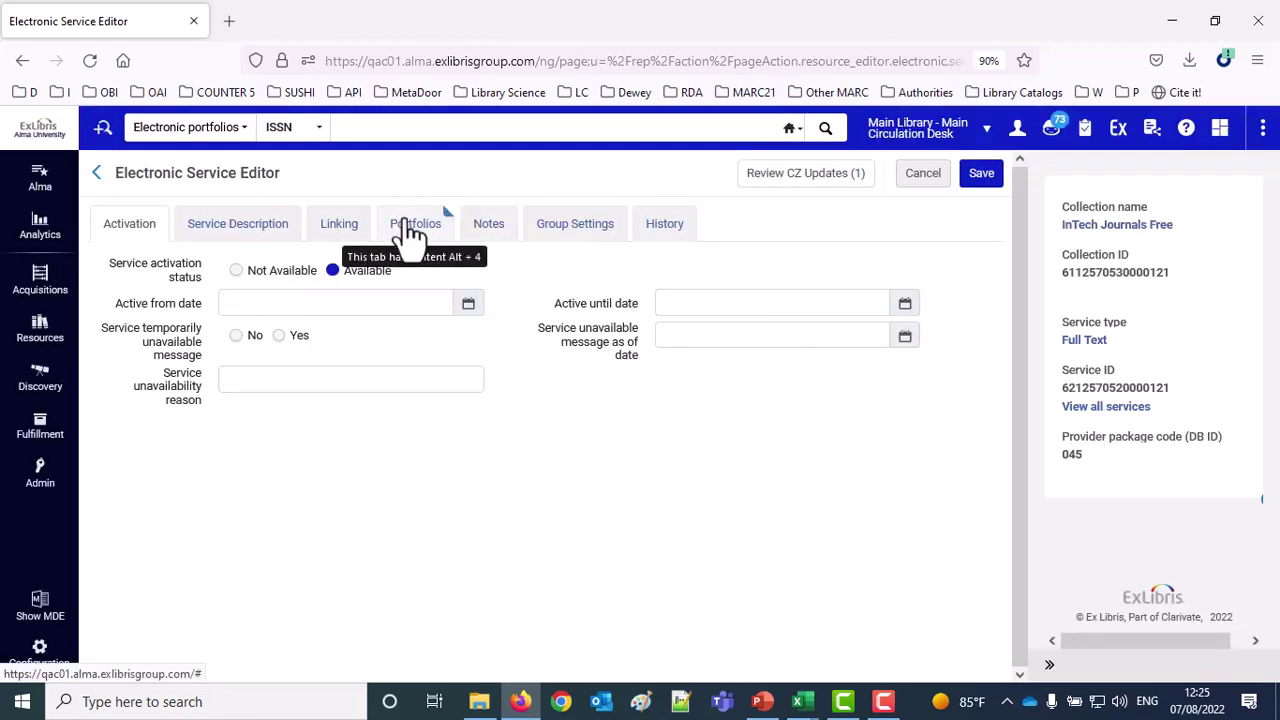
{"action": "left_click", "coordinate": [410, 232]}
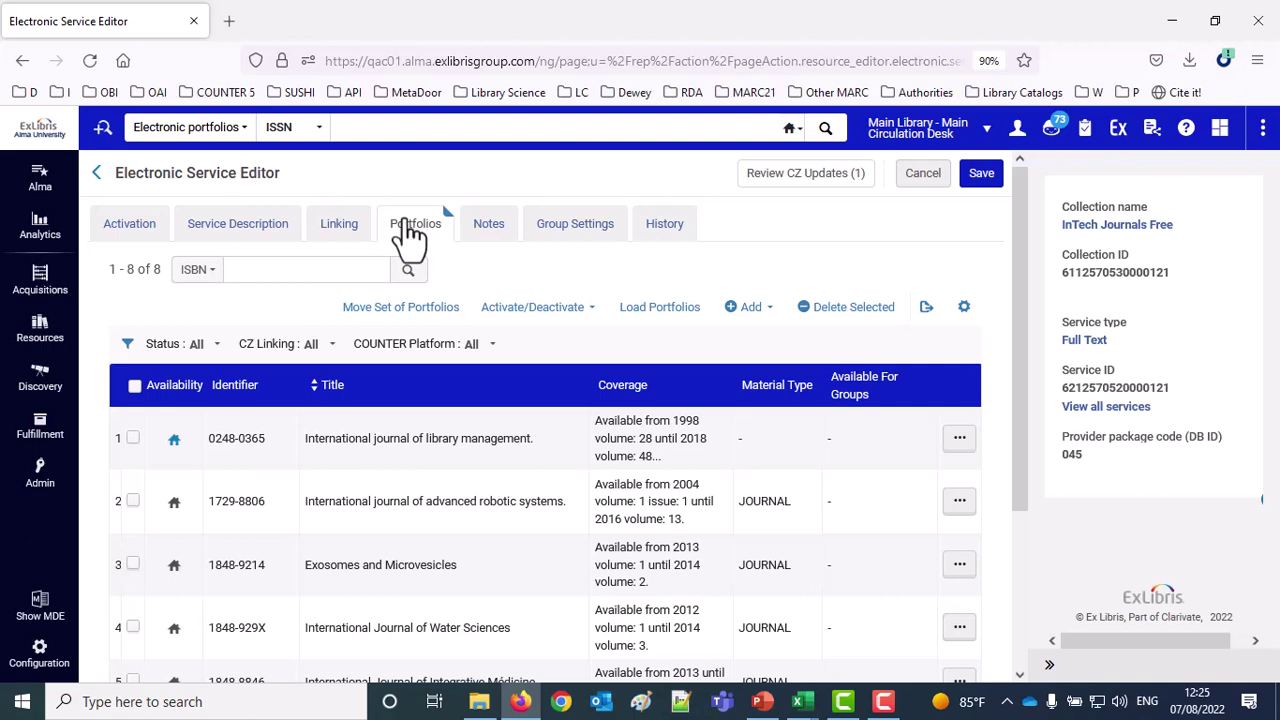
Run an Extended Export of the service's portfolios and open the downloaded InTech+Journals+Free_portfolios(3).xlsx in Excel
{"action": "left_click", "coordinate": [927, 308]}
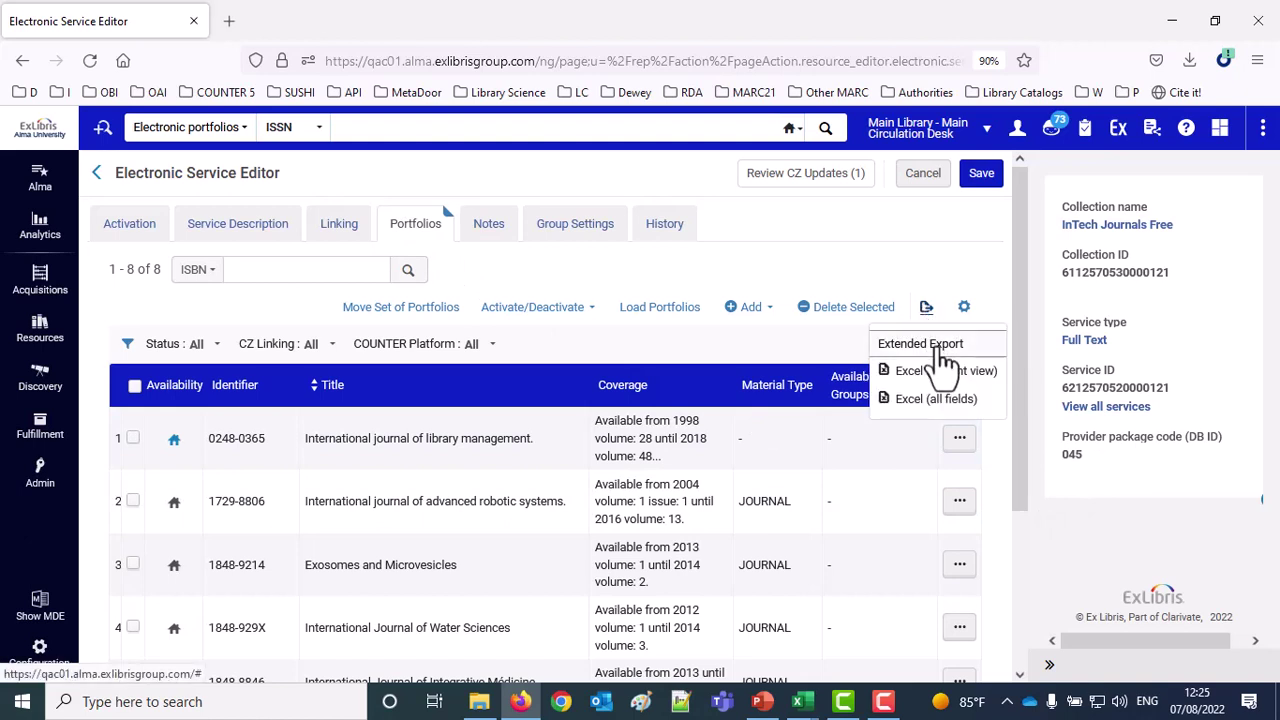
{"action": "left_click", "coordinate": [942, 370]}
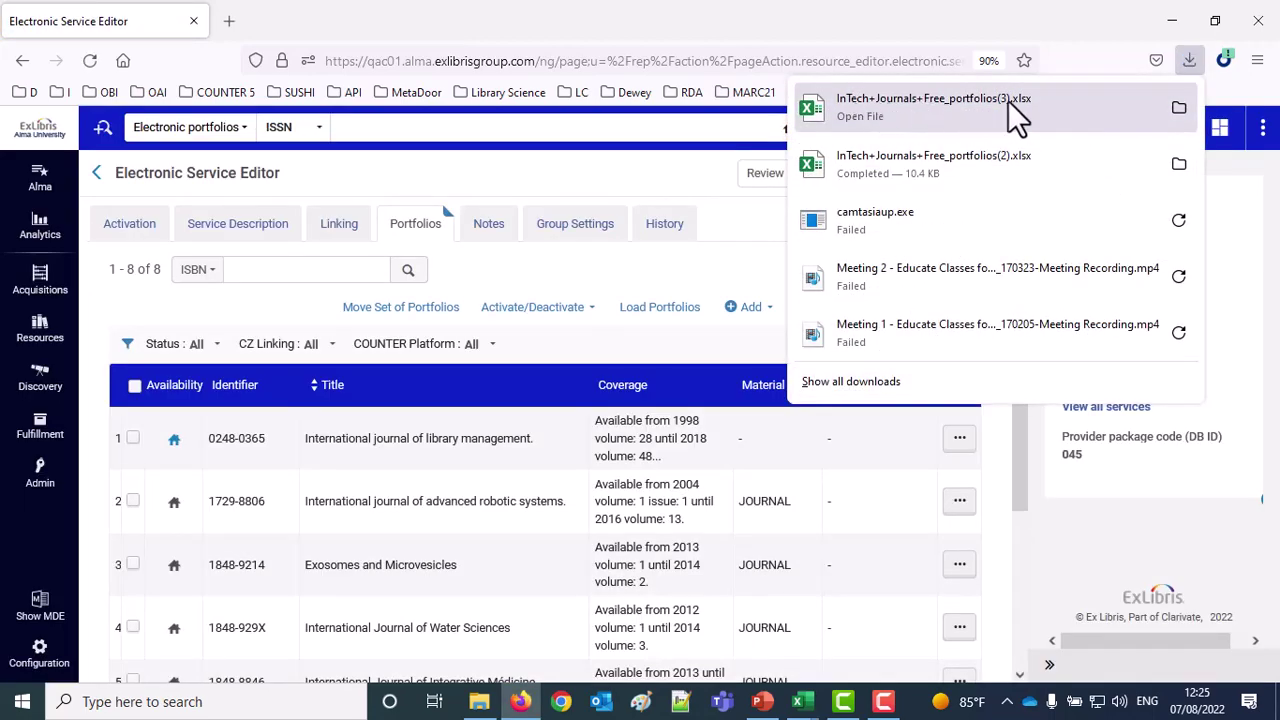
{"action": "left_click", "coordinate": [978, 106]}
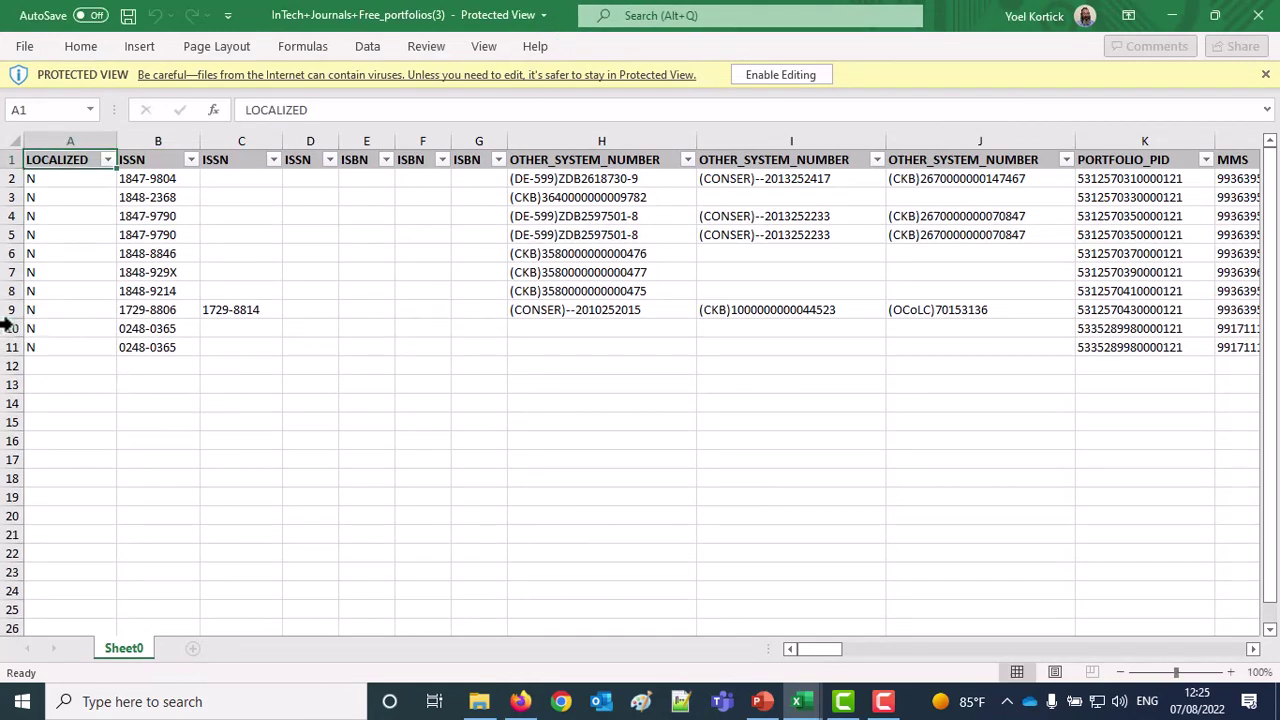
Compare the repeated ISSNs in rows 10 and 11 and in rows 4 and 5 of the export
{"action": "mouse_move", "coordinate": [6, 321]}
{"action": "left_mouse_down"}
{"action": "mouse_move", "coordinate": [10, 343]}
{"action": "mouse_move", "coordinate": [10, 319]}
{"action": "left_mouse_up"}
{"action": "left_click_drag", "start_coordinate": [137, 327], "coordinate": [137, 349]}
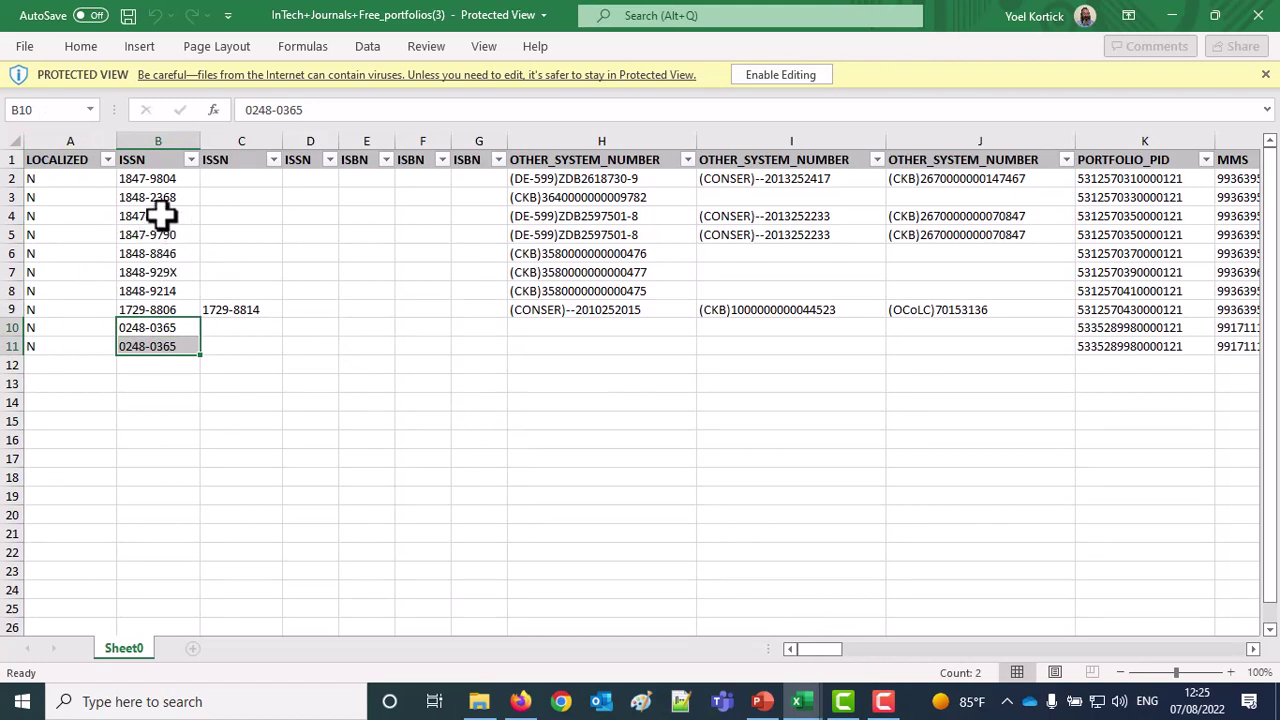
{"action": "left_click_drag", "start_coordinate": [160, 215], "coordinate": [151, 234]}
Examine the global coverage years and volumes in rows 4 and 5 for International journal of engineering business management
{"action": "left_click_drag", "start_coordinate": [12, 216], "coordinate": [10, 233]}
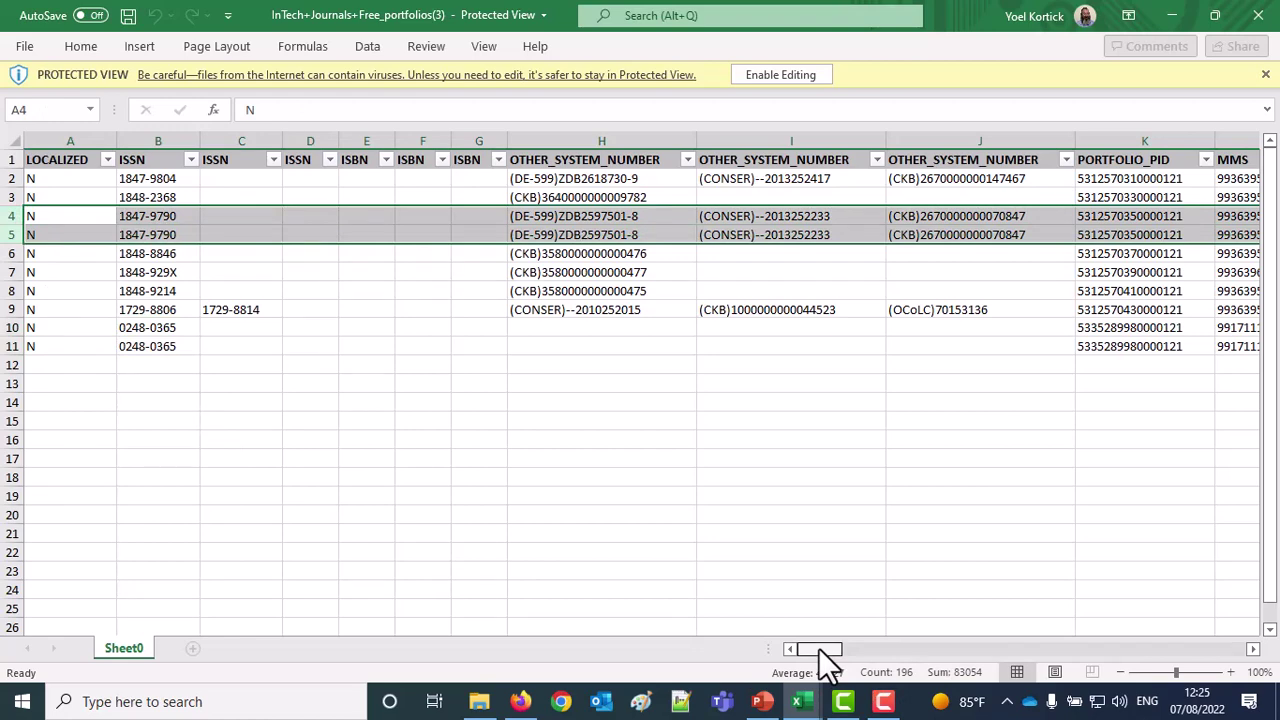
{"action": "left_click_drag", "start_coordinate": [818, 648], "coordinate": [853, 650]}
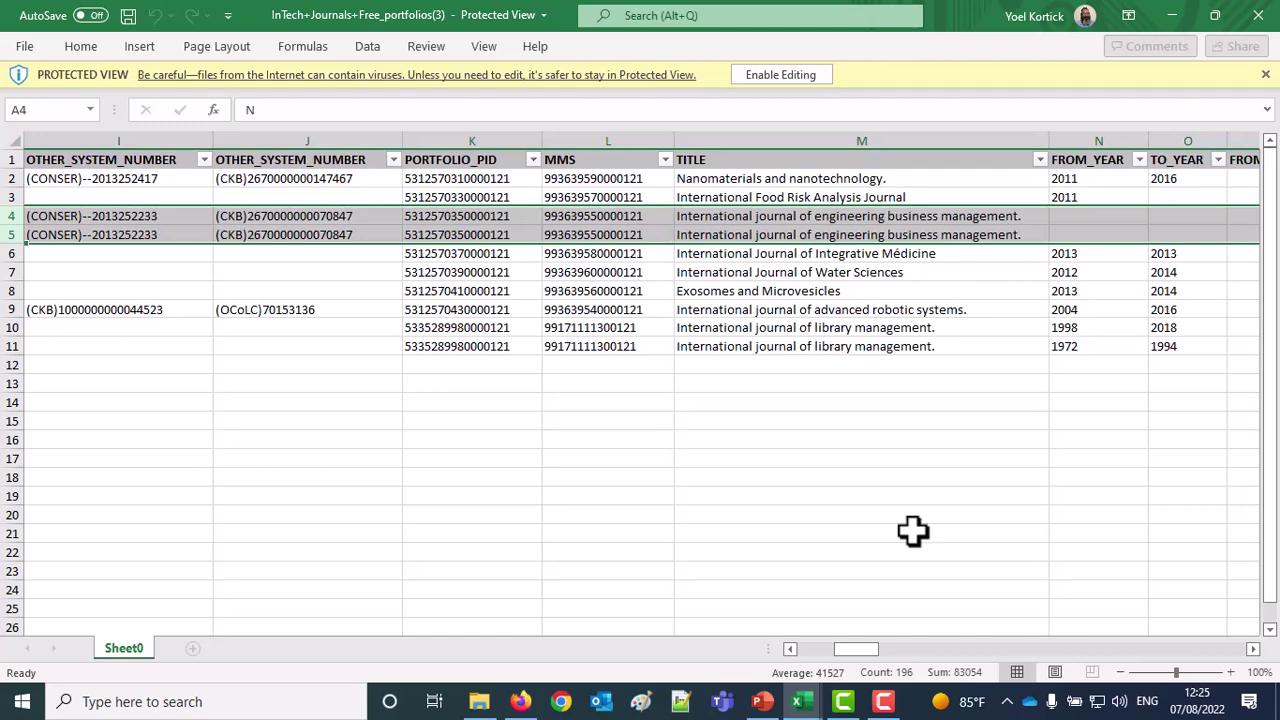
{"action": "left_click_drag", "start_coordinate": [862, 650], "coordinate": [950, 649]}
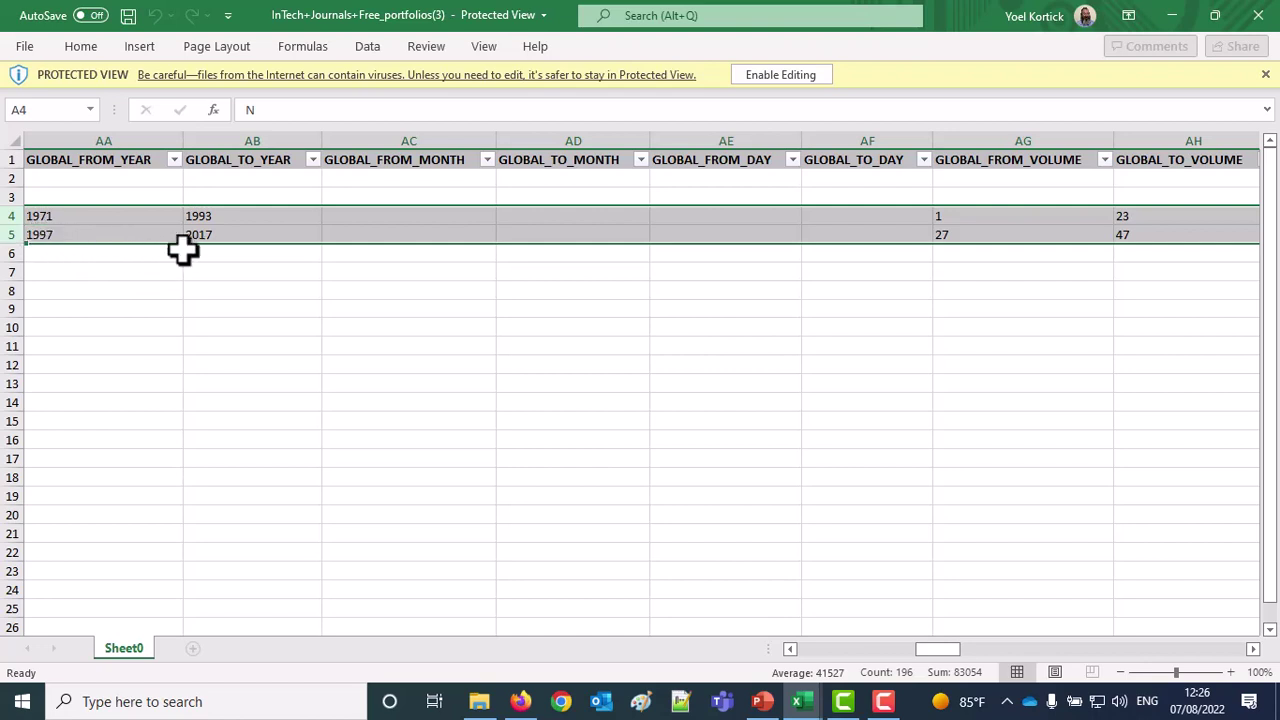
{"action": "left_click", "coordinate": [970, 218]}
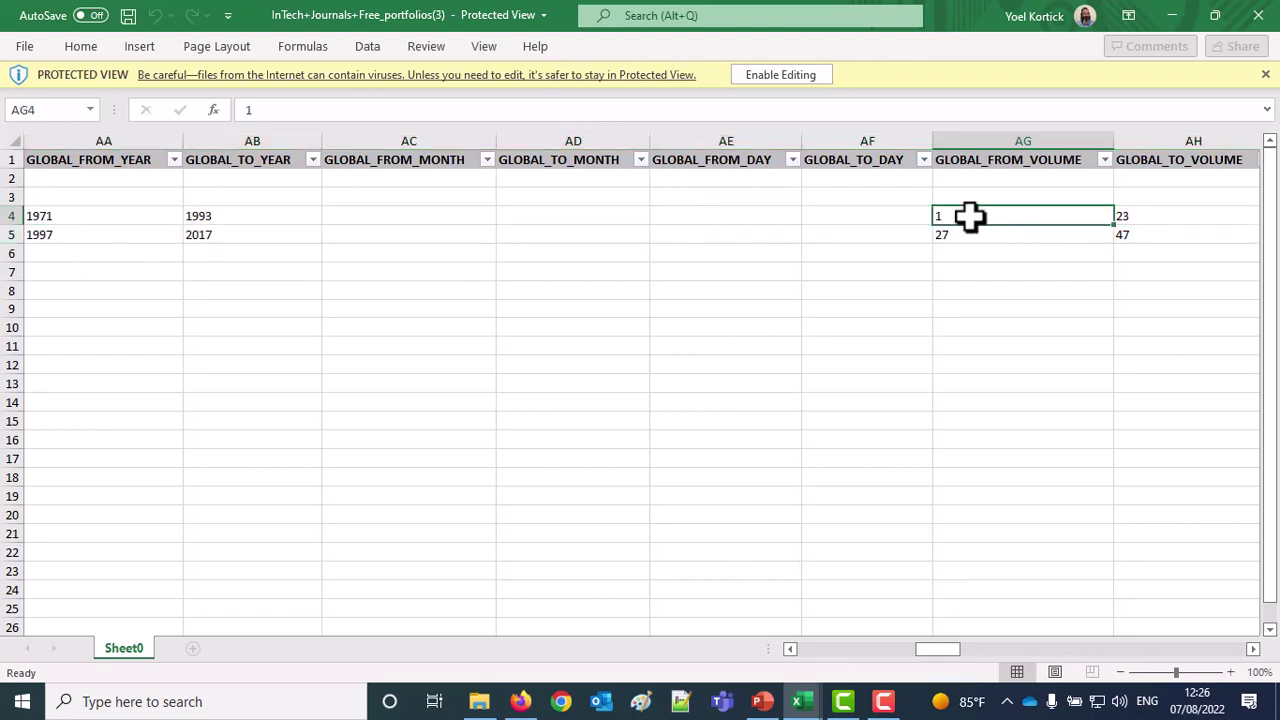
{"action": "left_click", "coordinate": [1147, 214]}
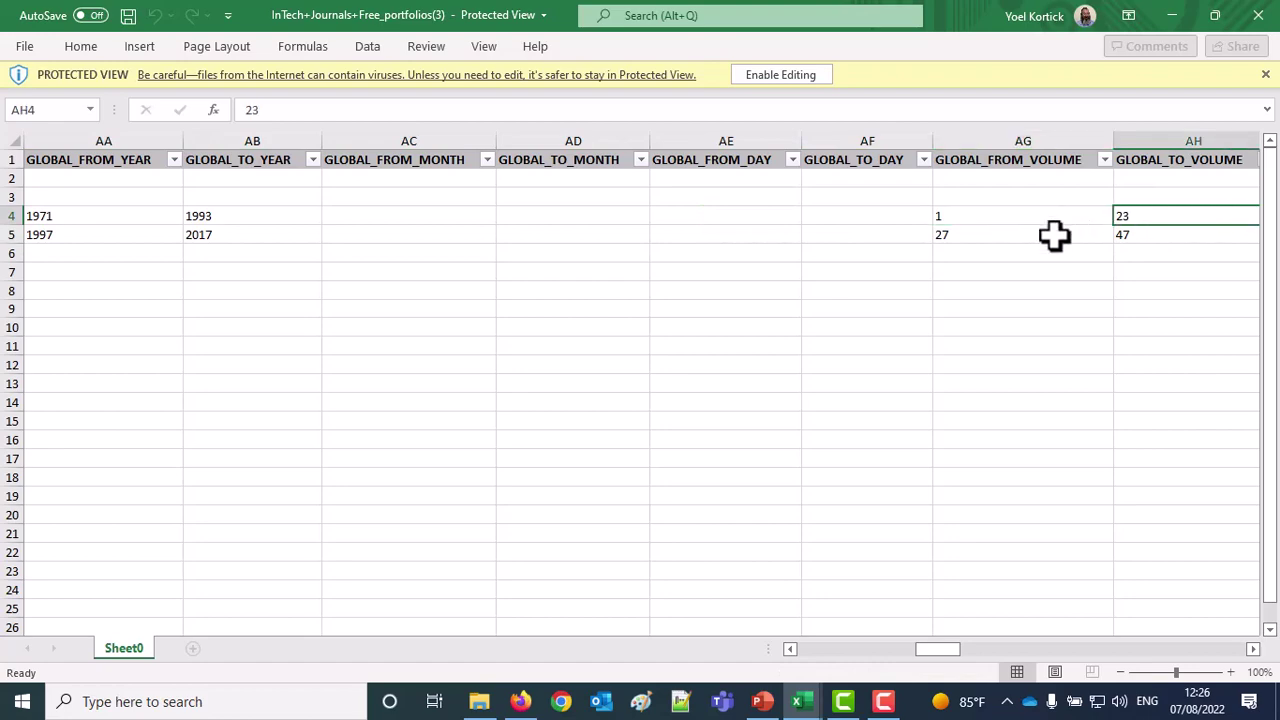
{"action": "left_click", "coordinate": [1060, 235]}
{"action": "left_click", "coordinate": [1133, 237]}
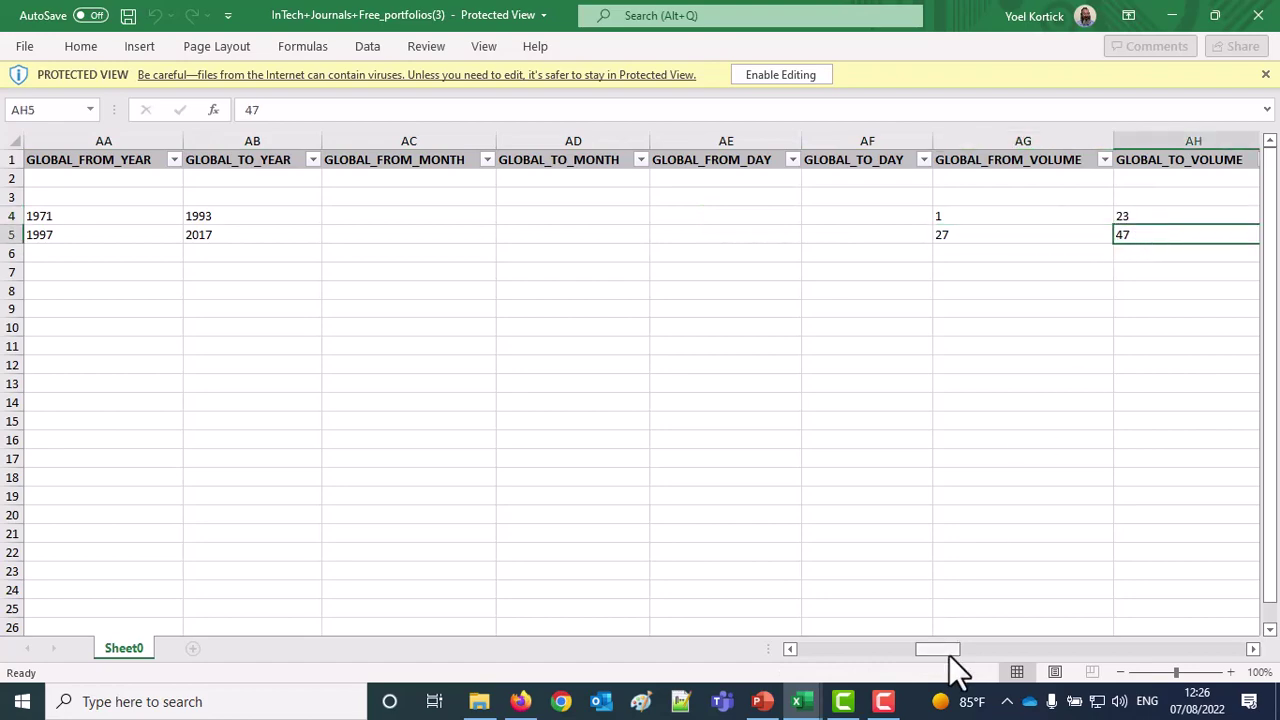
Examine the local coverage years and volumes in rows 10 and 11 for International journal of library management
{"action": "left_click_drag", "start_coordinate": [948, 652], "coordinate": [815, 656]}
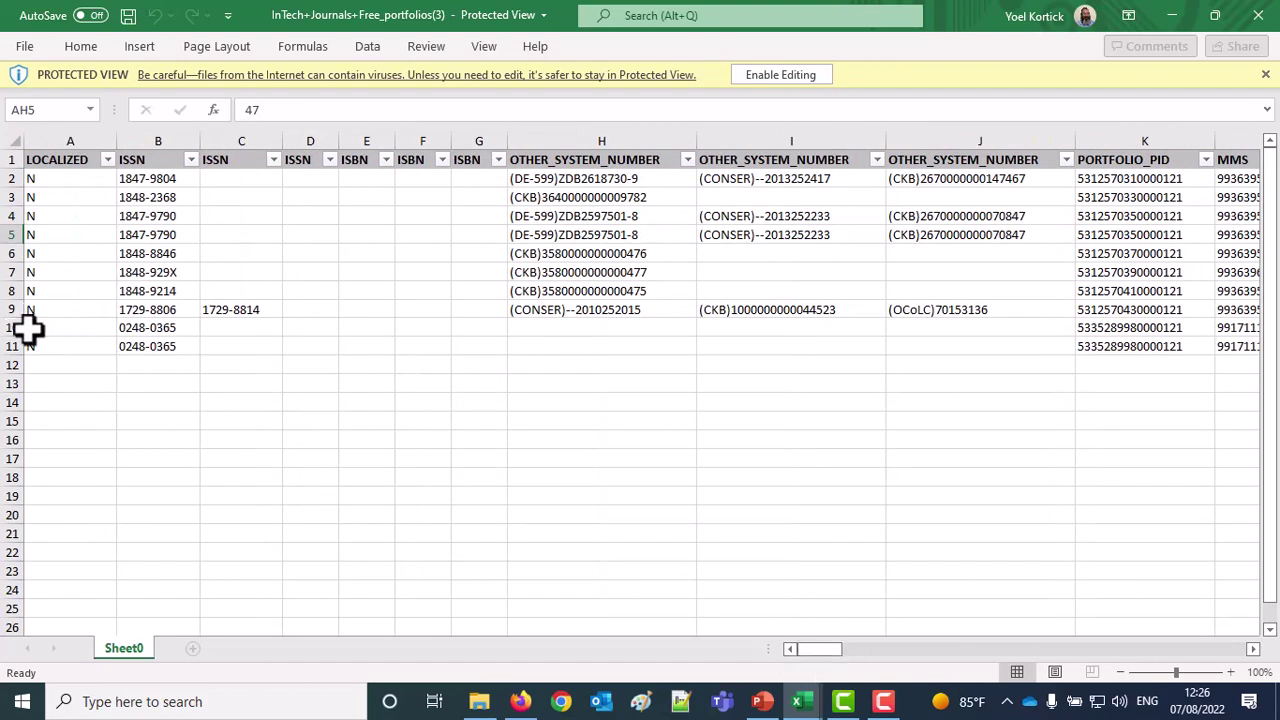
{"action": "left_click_drag", "start_coordinate": [8, 332], "coordinate": [12, 346]}
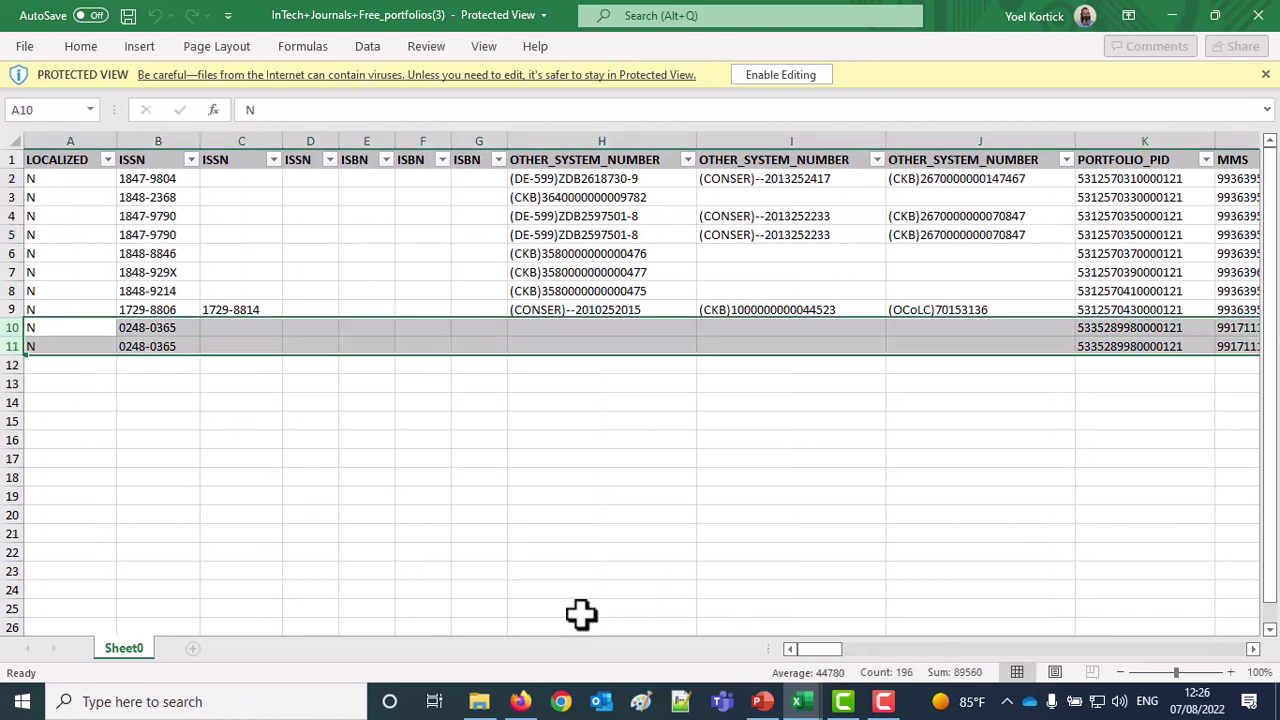
{"action": "left_click_drag", "start_coordinate": [815, 648], "coordinate": [864, 658]}
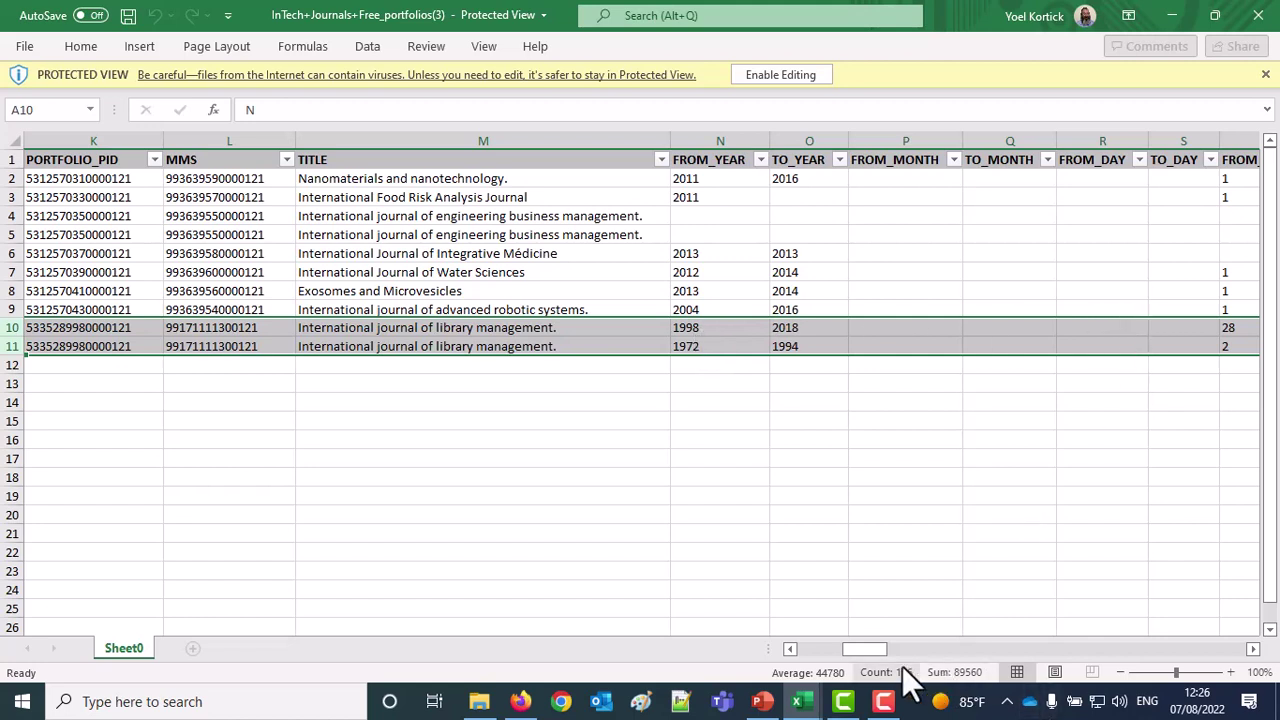
{"action": "left_click_drag", "start_coordinate": [878, 647], "coordinate": [883, 648]}
{"action": "left_click_drag", "start_coordinate": [884, 648], "coordinate": [884, 648]}
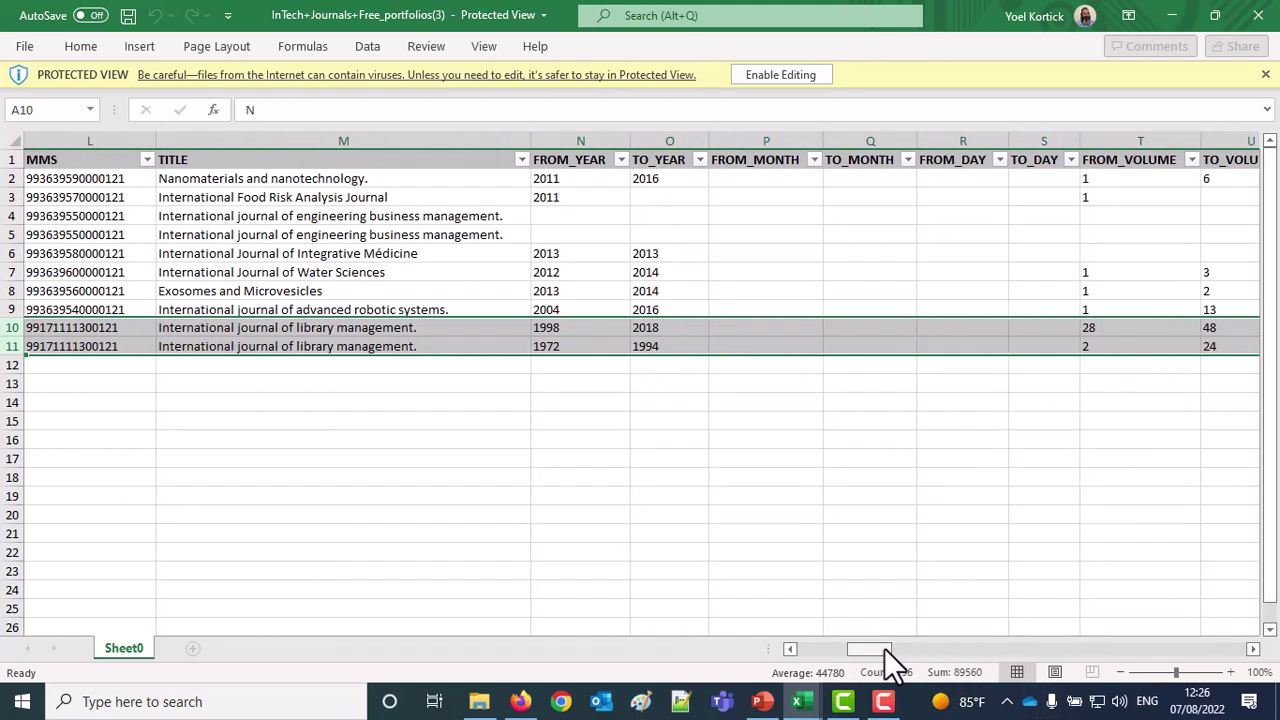
{"action": "left_click_drag", "start_coordinate": [560, 347], "coordinate": [1209, 345]}
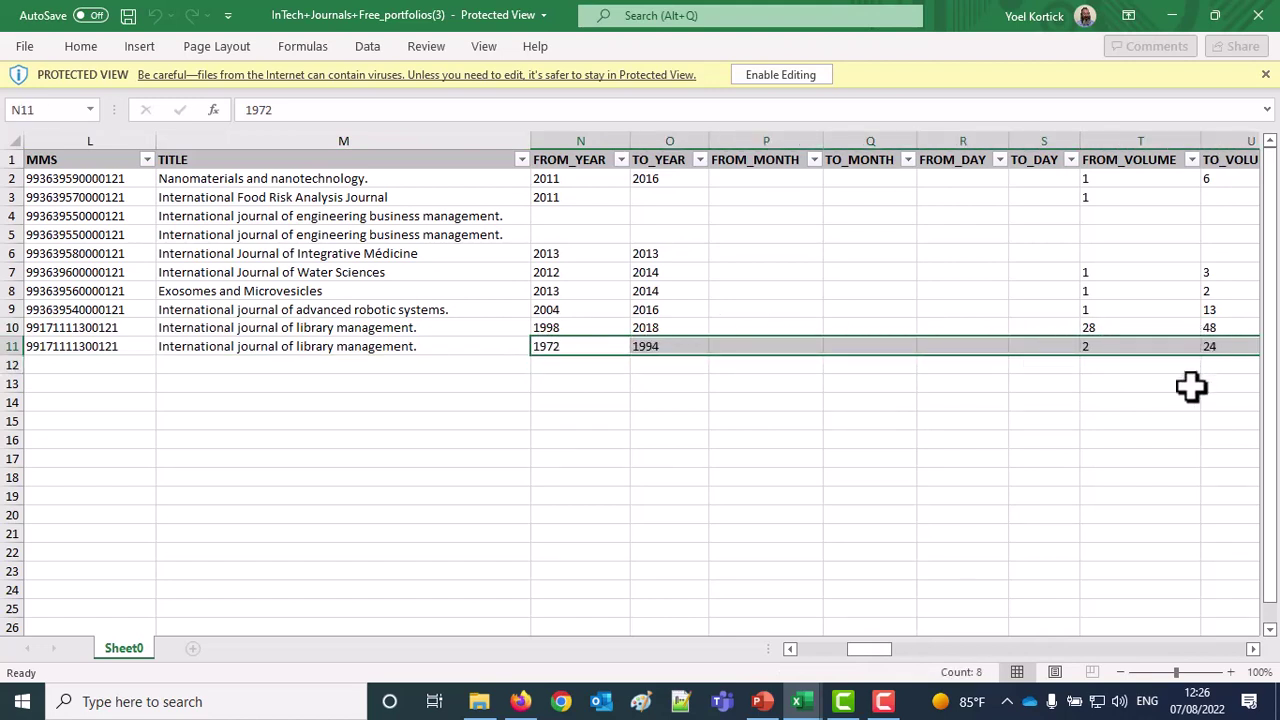
{"action": "left_click", "coordinate": [1098, 476]}
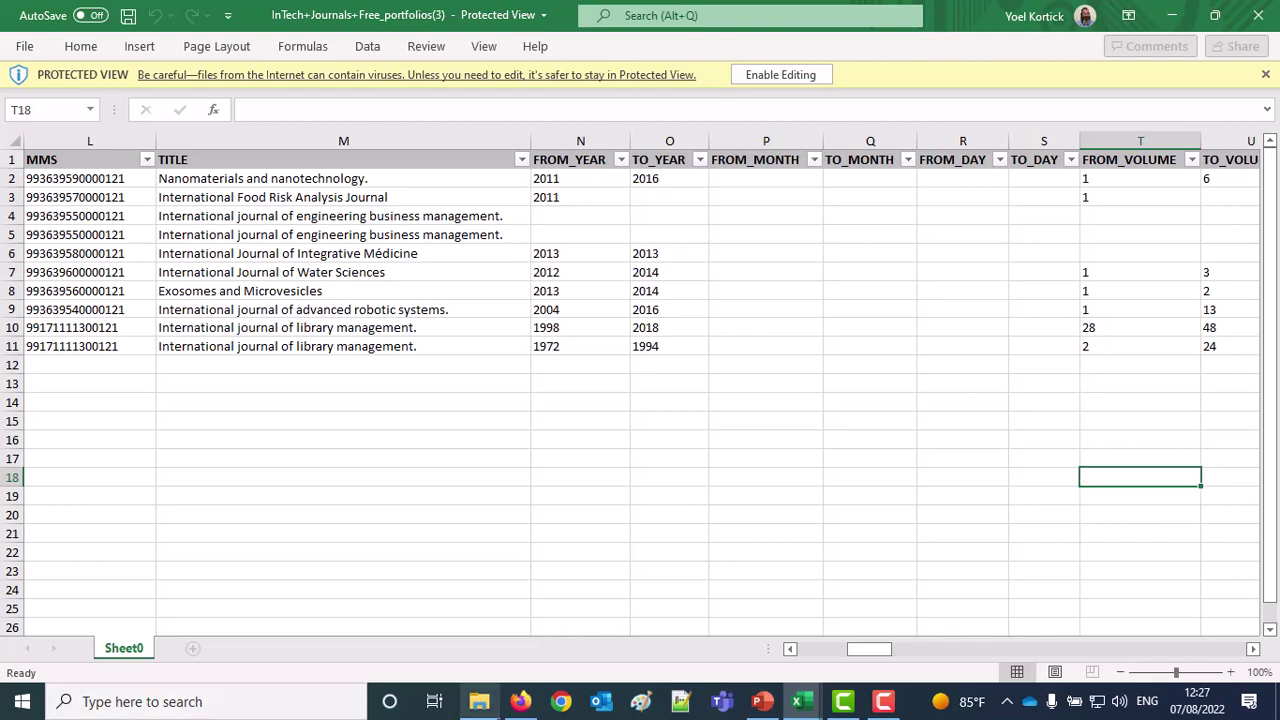
Switch back to Alma in Firefox and search electronic portfolios by Electronic Collection Name for "intech journals free"
{"action": "left_click", "coordinate": [522, 702]}
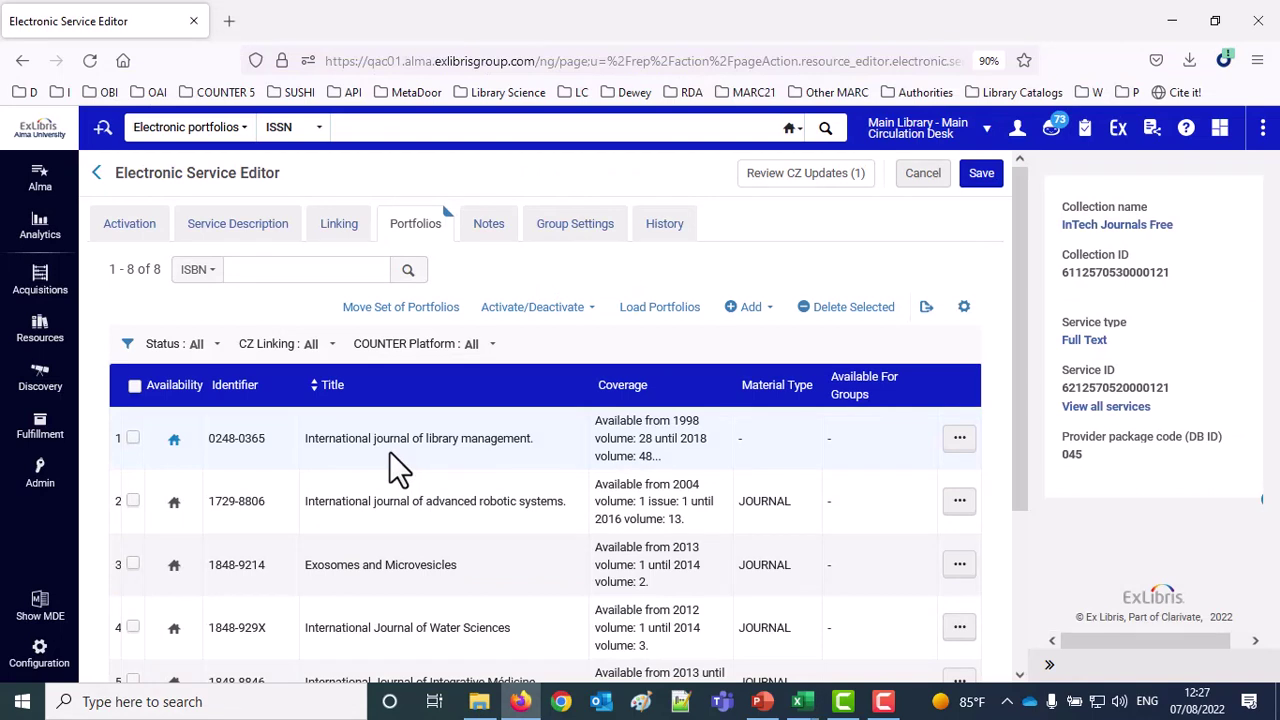
{"action": "left_click", "coordinate": [297, 127]}
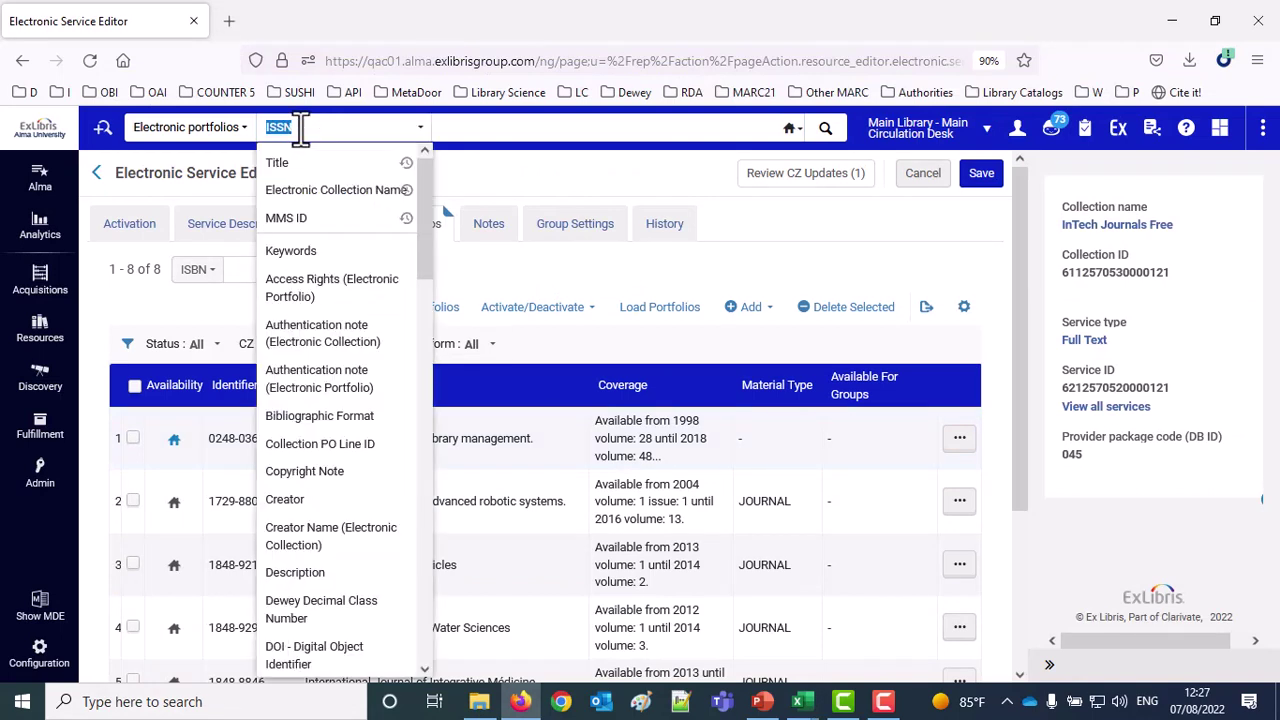
{"action": "left_click", "coordinate": [323, 192]}
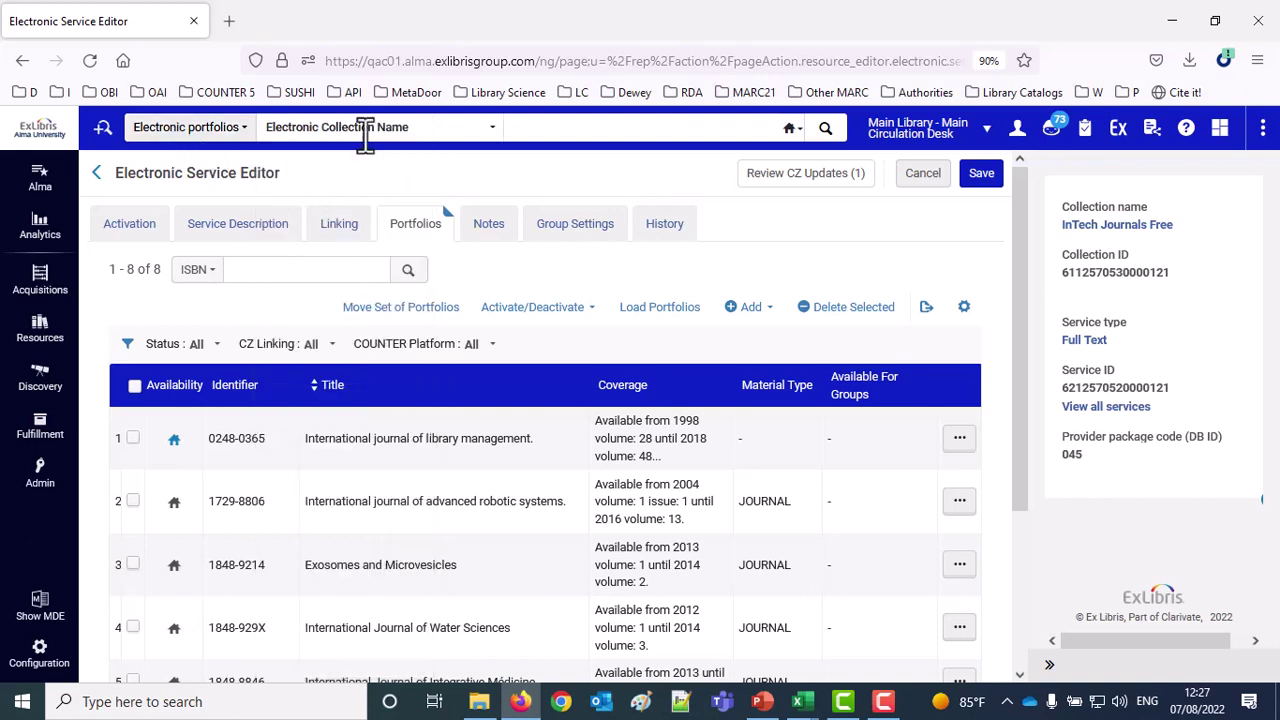
{"action": "left_click", "coordinate": [525, 130]}
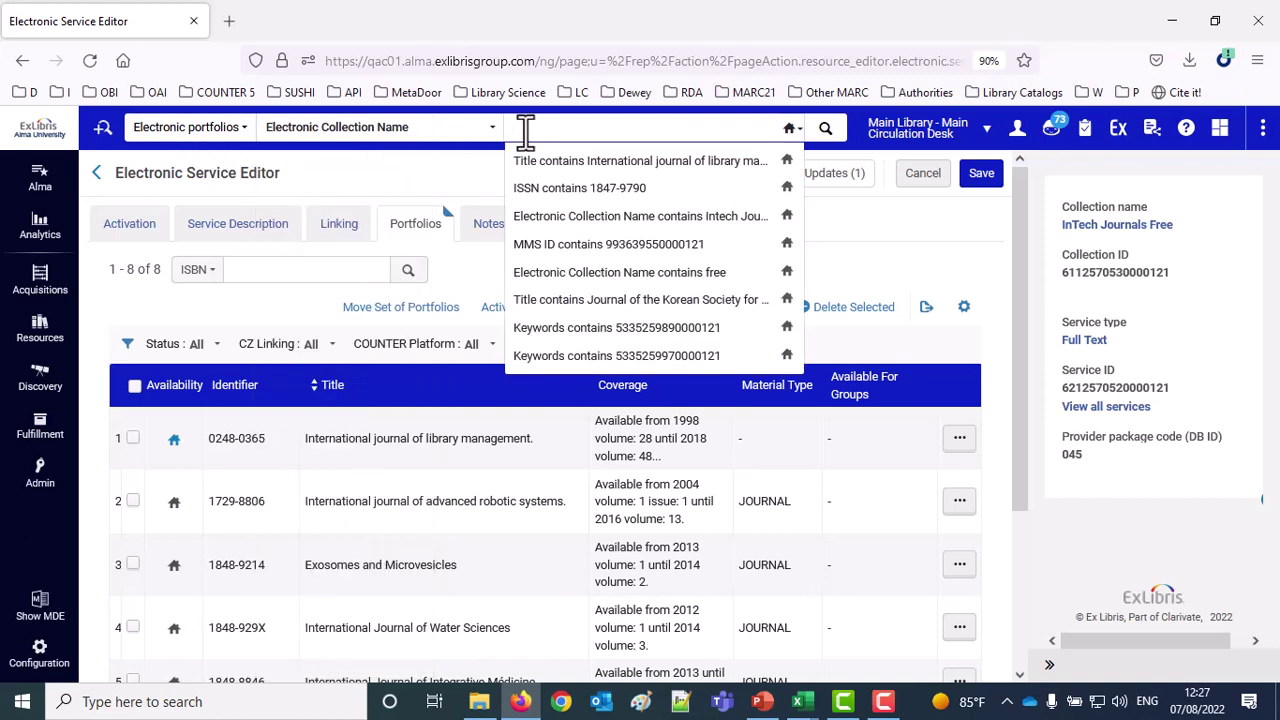
{"action": "type", "text": "intech "}
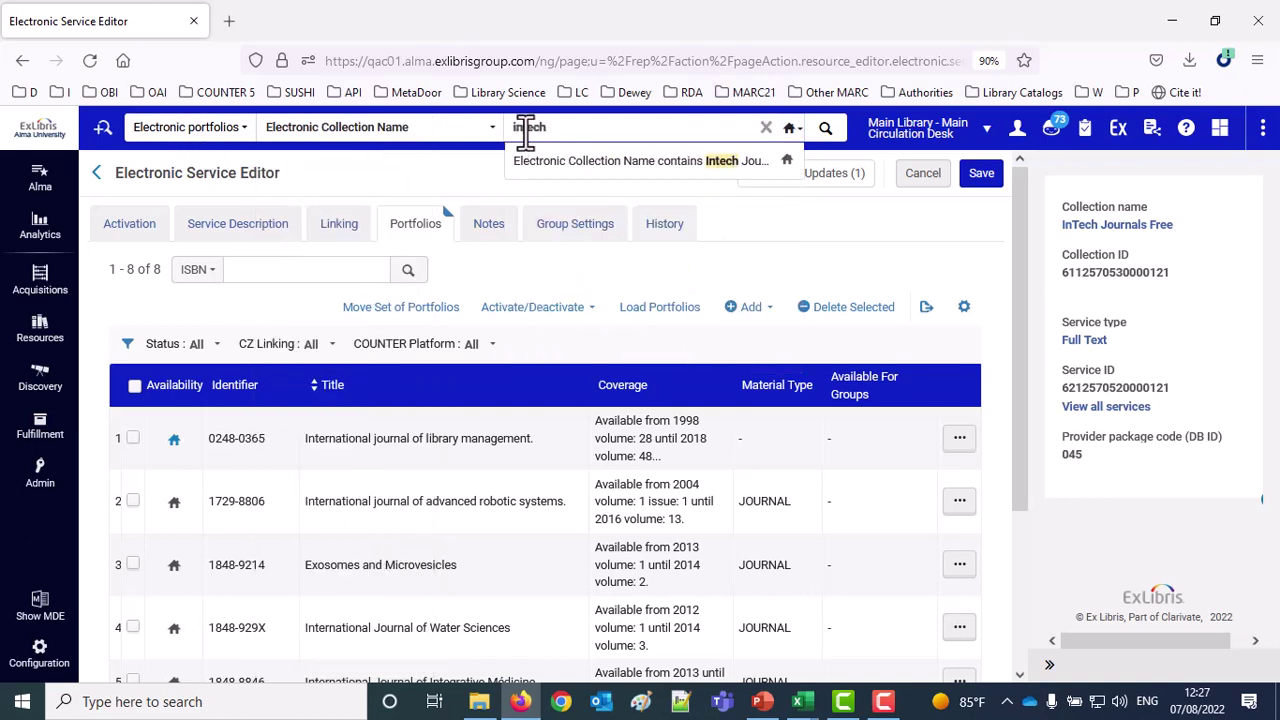
{"action": "type", "text": "journals fre"}
{"action": "type", "text": "e"}
{"action": "key", "text": "Return"}
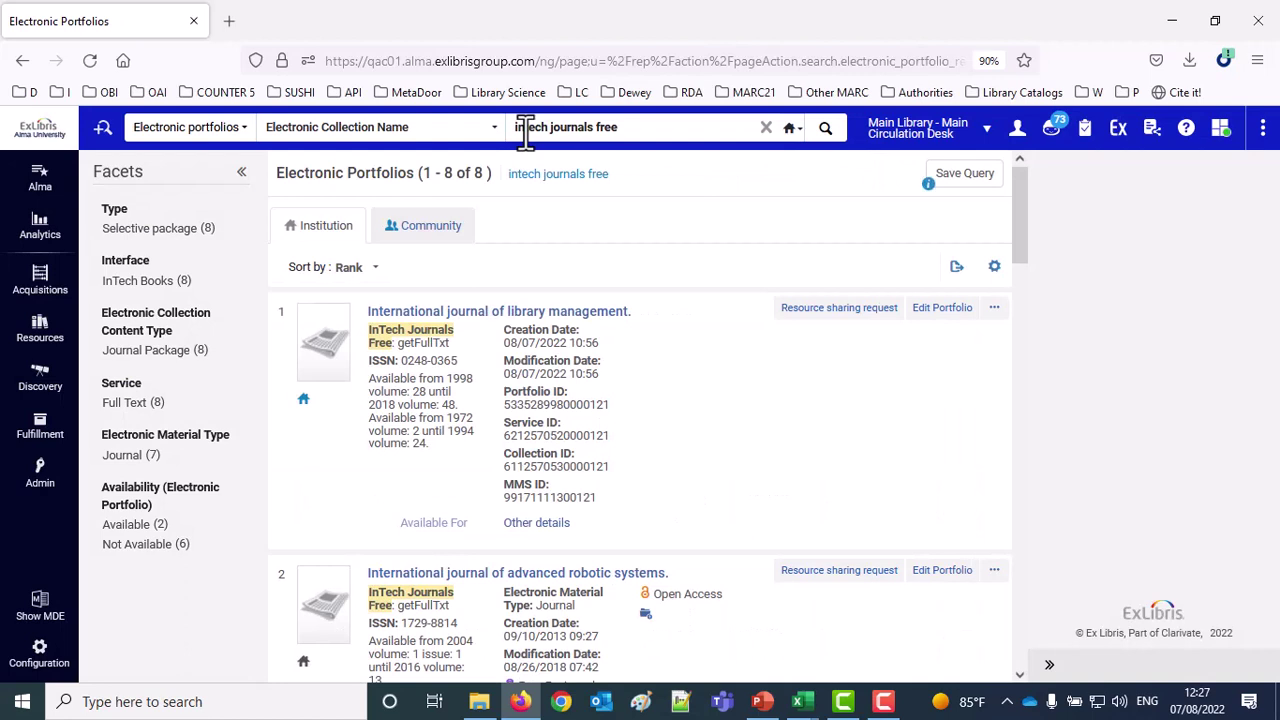
Save the query as a non-private set named "Video about split coverage in portfolios"
{"action": "left_click", "coordinate": [963, 178]}
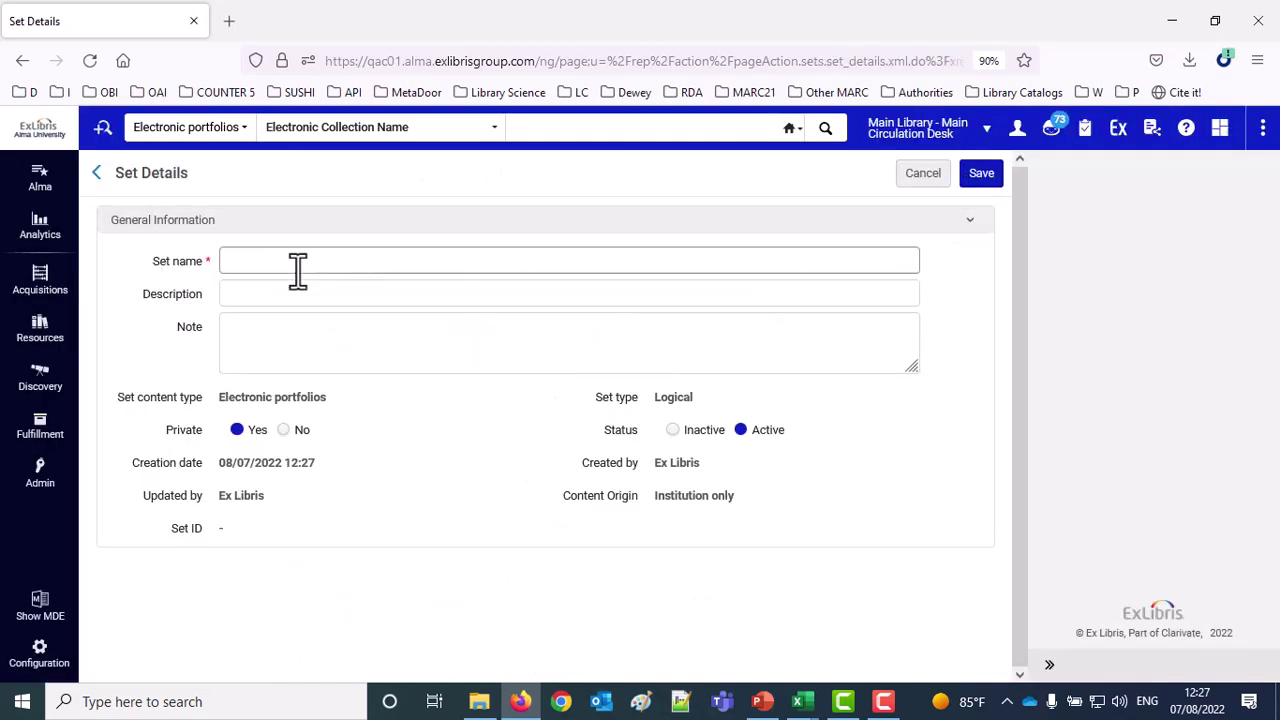
{"action": "left_click", "coordinate": [298, 265]}
{"action": "type", "text": "Vid"}
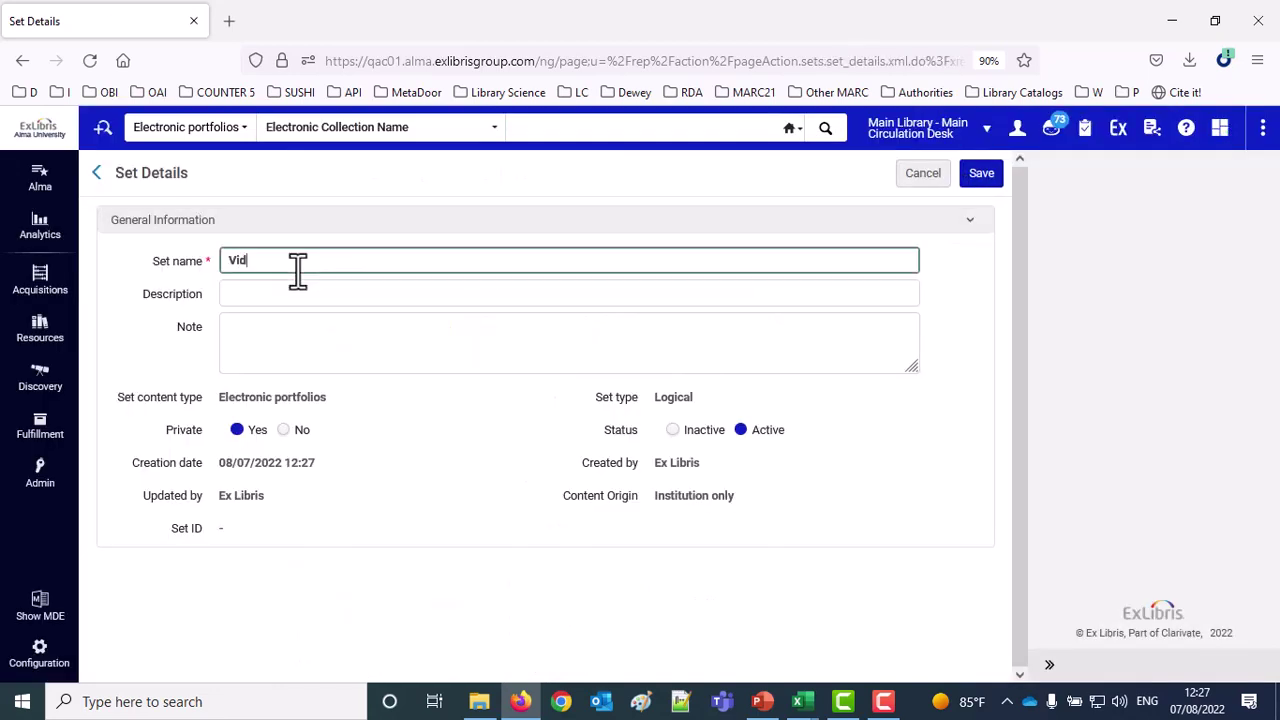
{"action": "type", "text": "eo about split coverage in portfolios"}
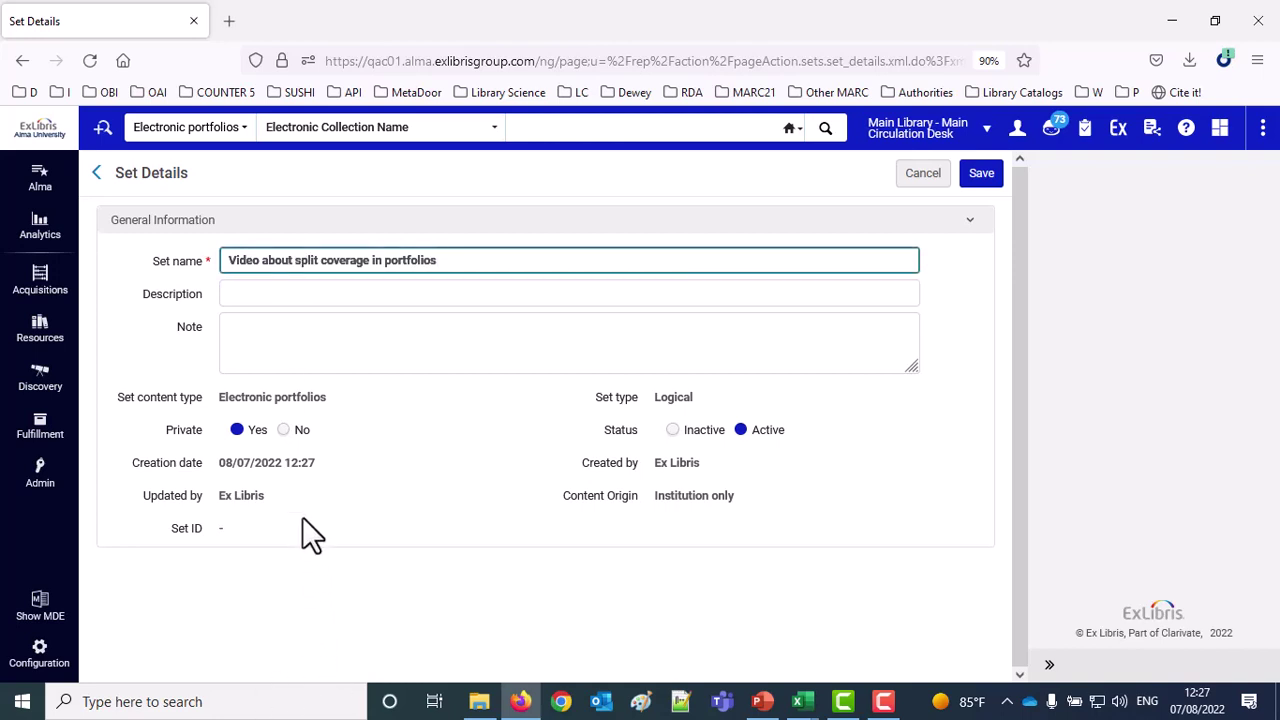
{"action": "left_click", "coordinate": [284, 429]}
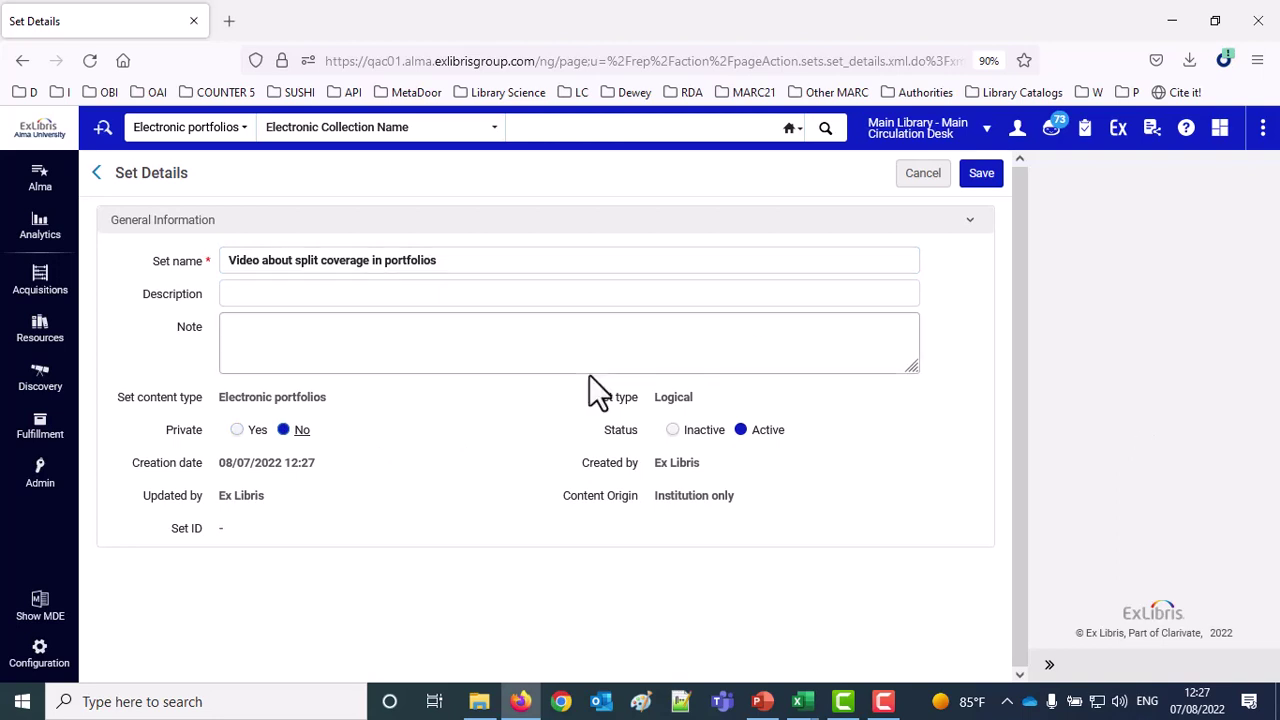
{"action": "left_click", "coordinate": [990, 173]}
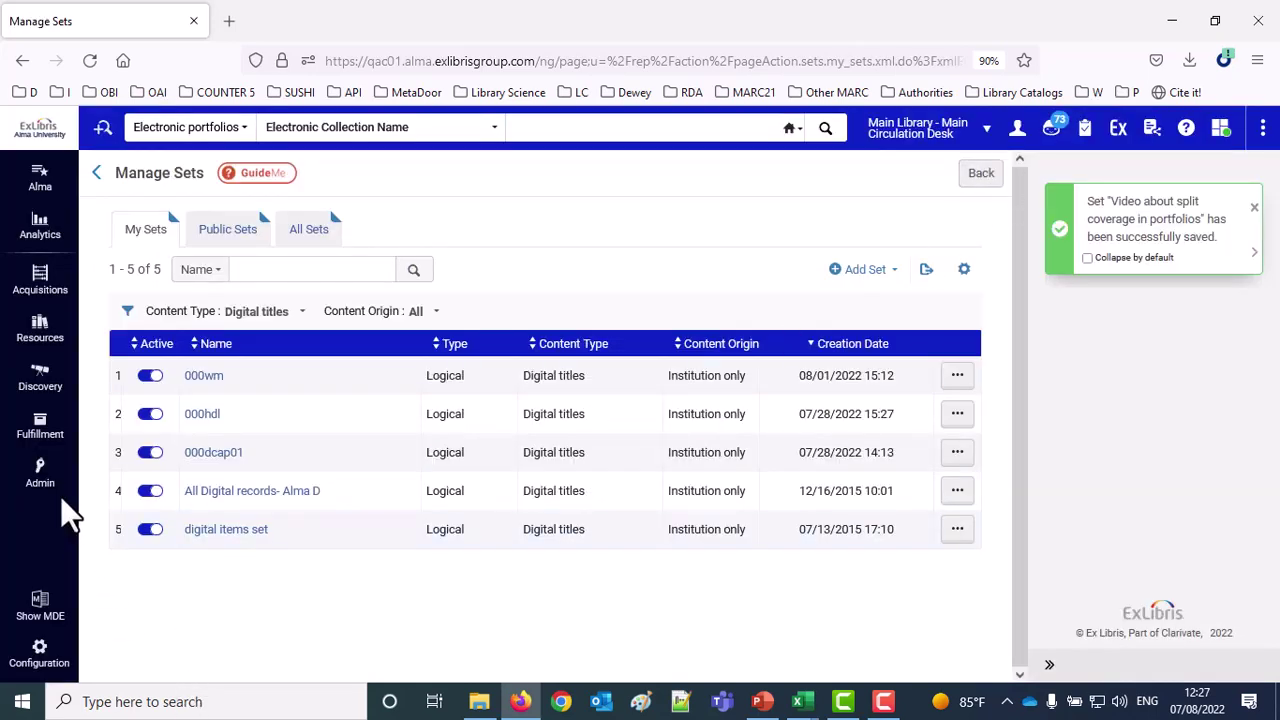
Start running a job, filter the job list to type Export, and select Export Electronic portfolios
{"action": "left_click", "coordinate": [42, 478]}
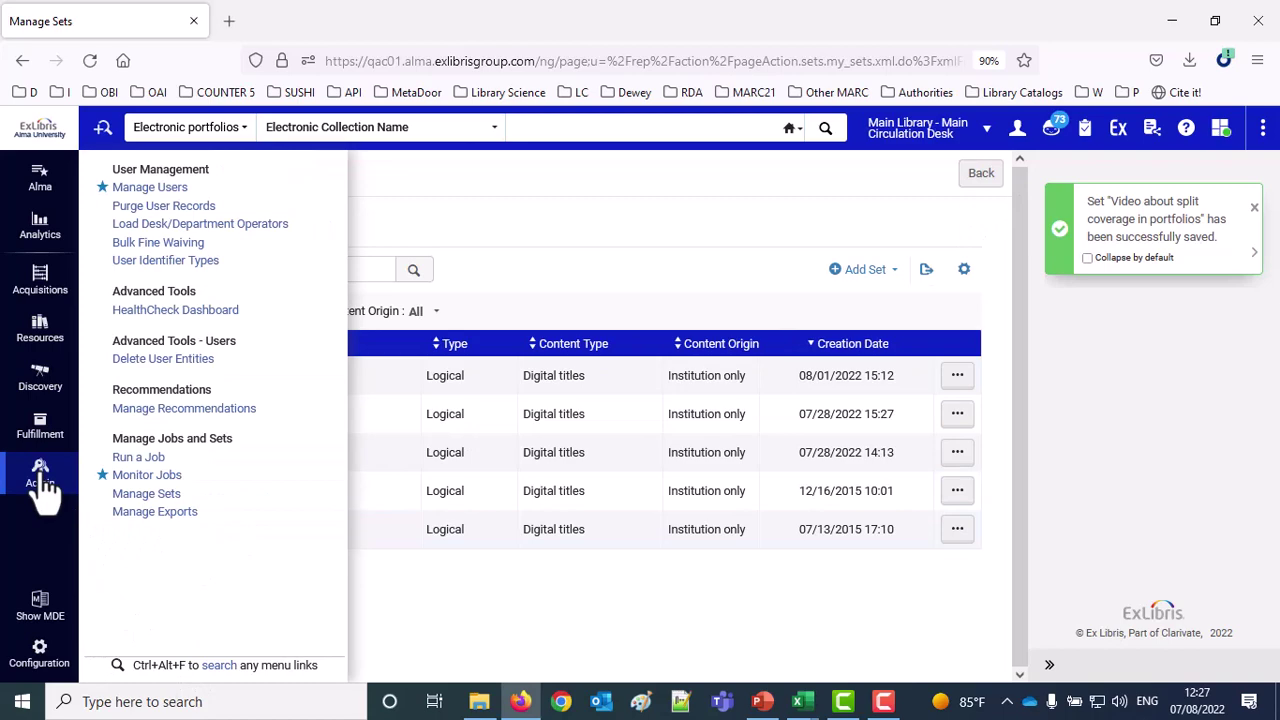
{"action": "left_click", "coordinate": [120, 453]}
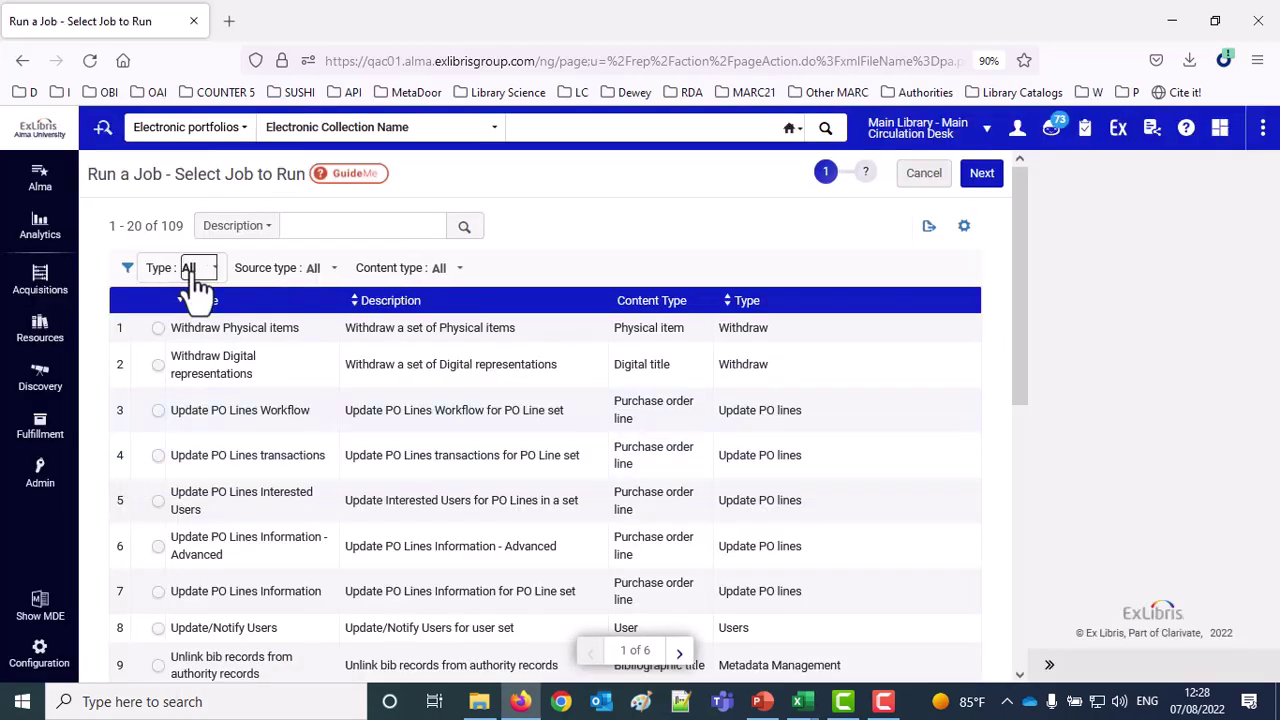
{"action": "left_click", "coordinate": [190, 270]}
{"action": "left_click", "coordinate": [206, 556]}
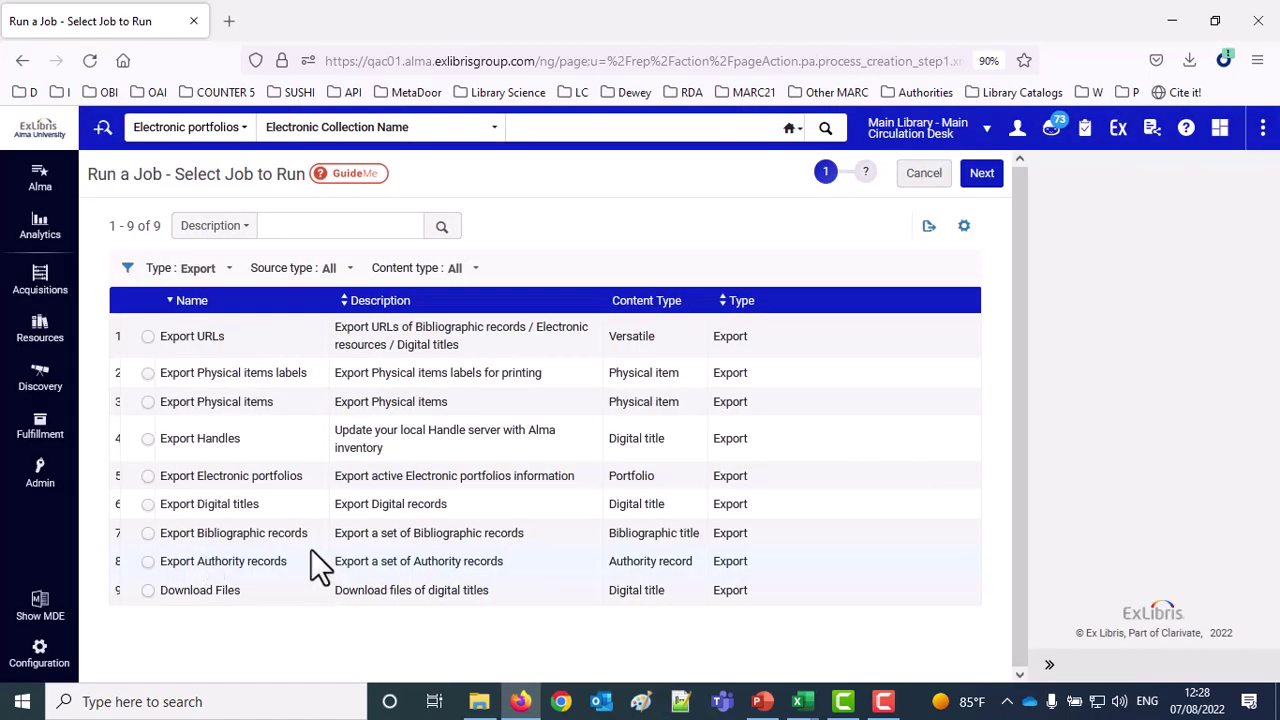
{"action": "left_click", "coordinate": [147, 477]}
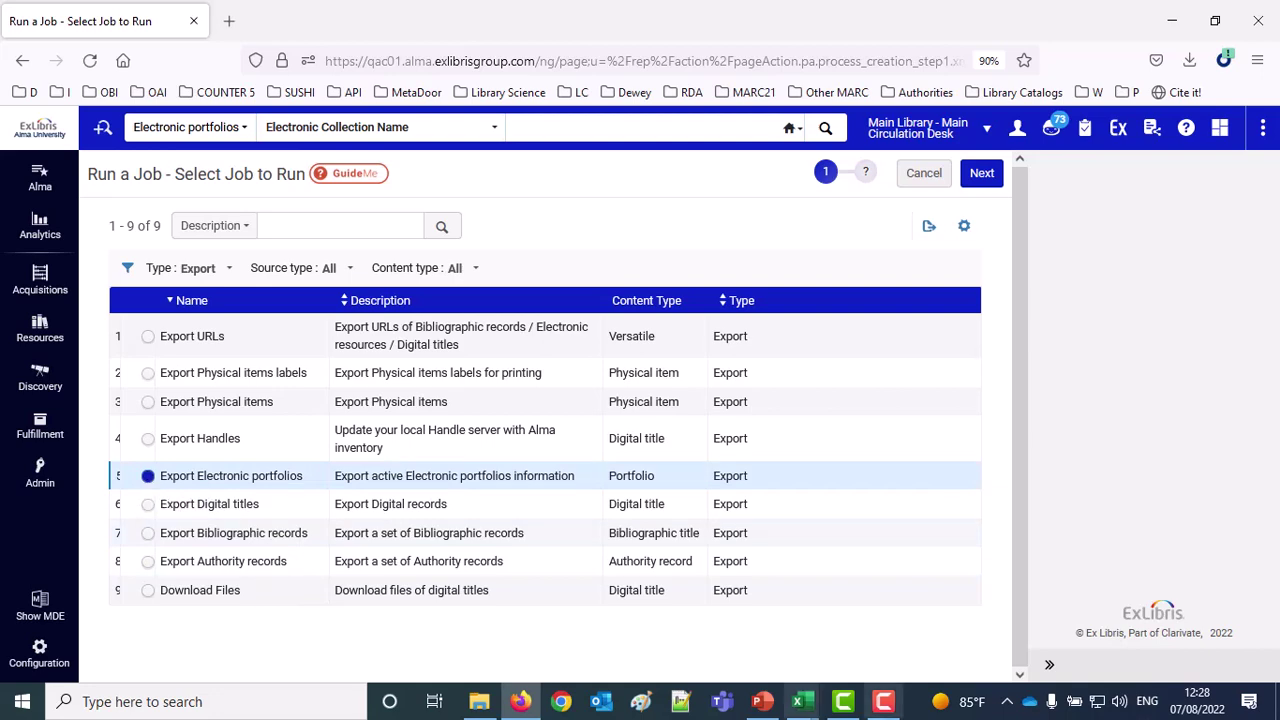
Close the two open Excel workbooks of InTech Journals Free portfolios
{"action": "mouse_move", "coordinate": [803, 702]}
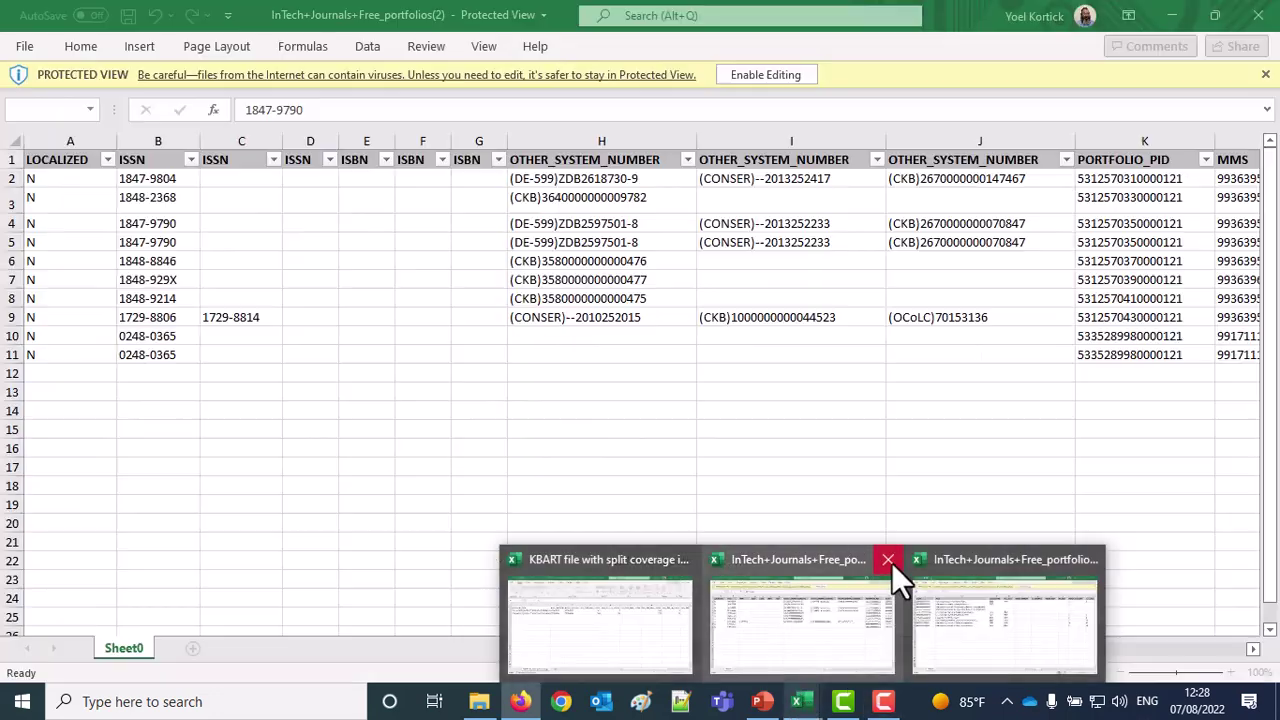
{"action": "left_click", "coordinate": [888, 561]}
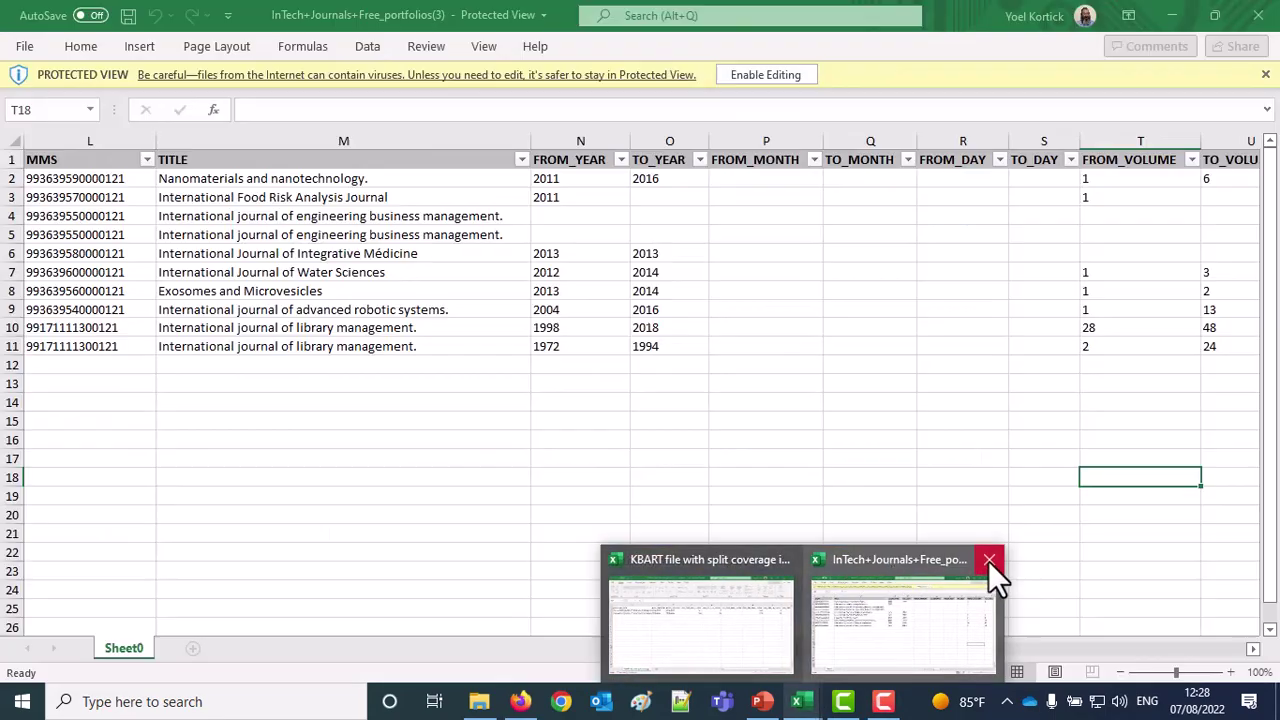
{"action": "left_click", "coordinate": [988, 561]}
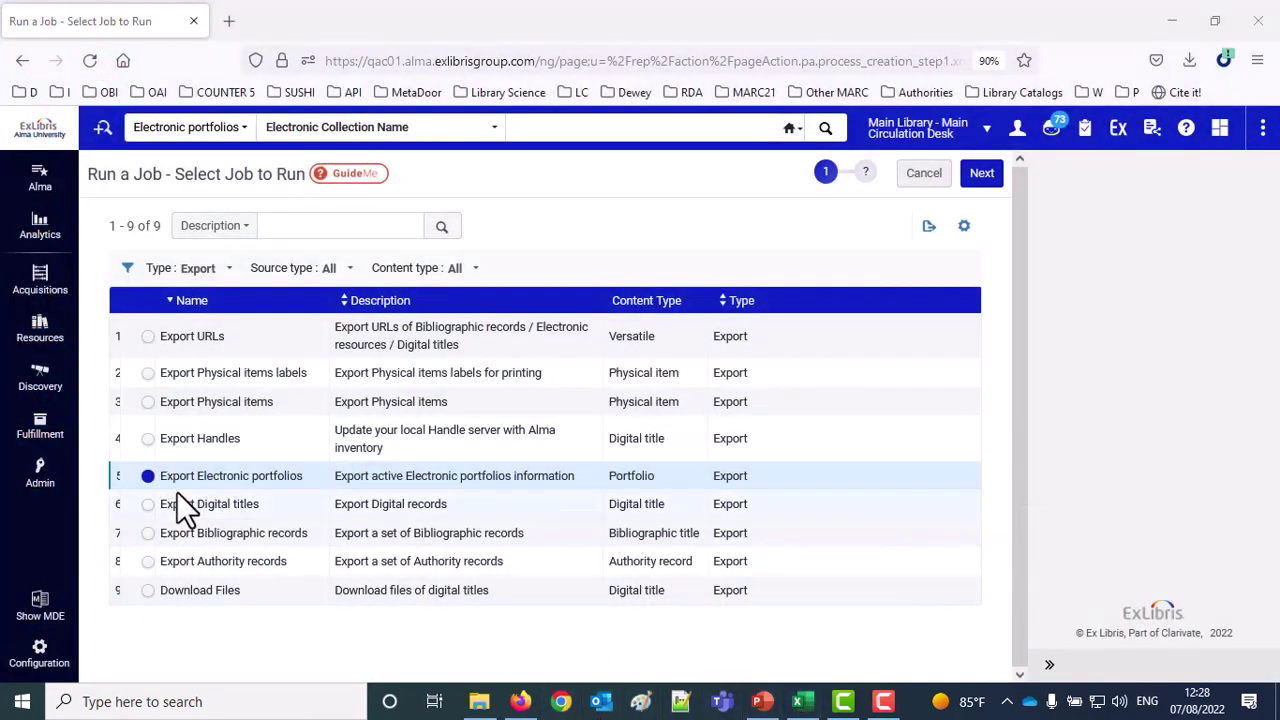
Choose "Video about split coverage in portfolios" as the set for the Export Electronic portfolios job
{"action": "left_click", "coordinate": [983, 178]}
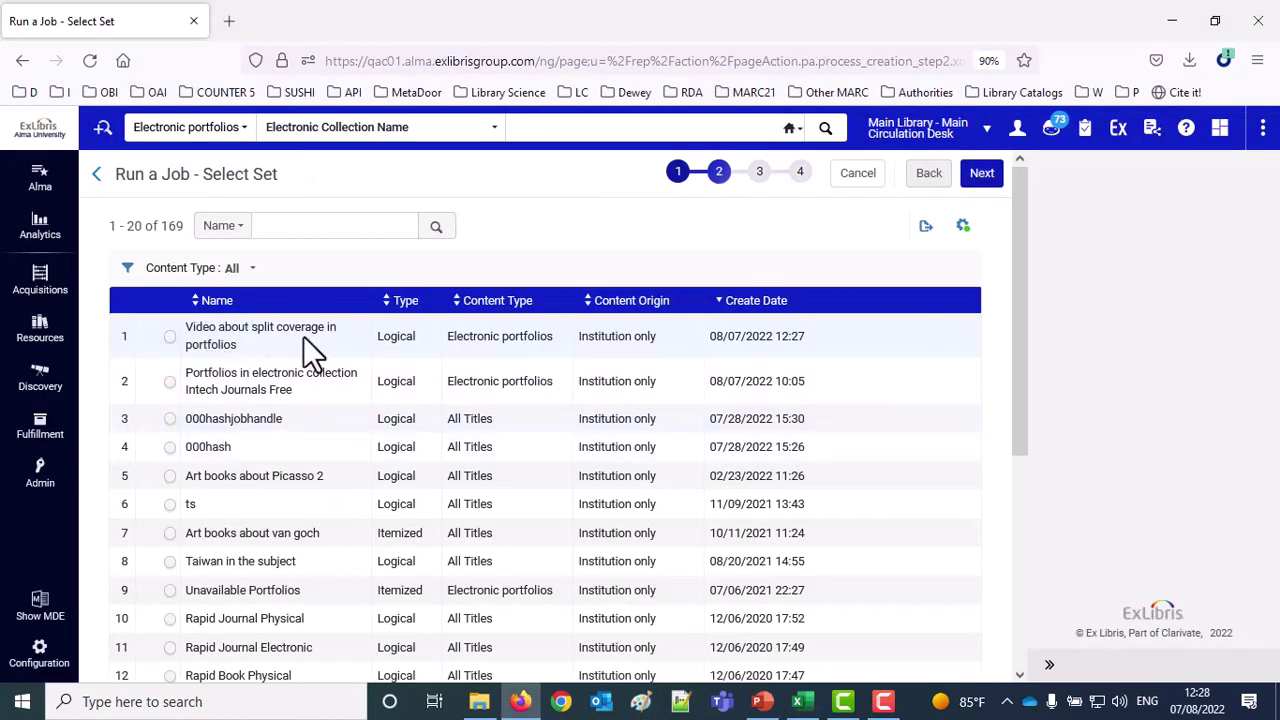
{"action": "left_click", "coordinate": [170, 336]}
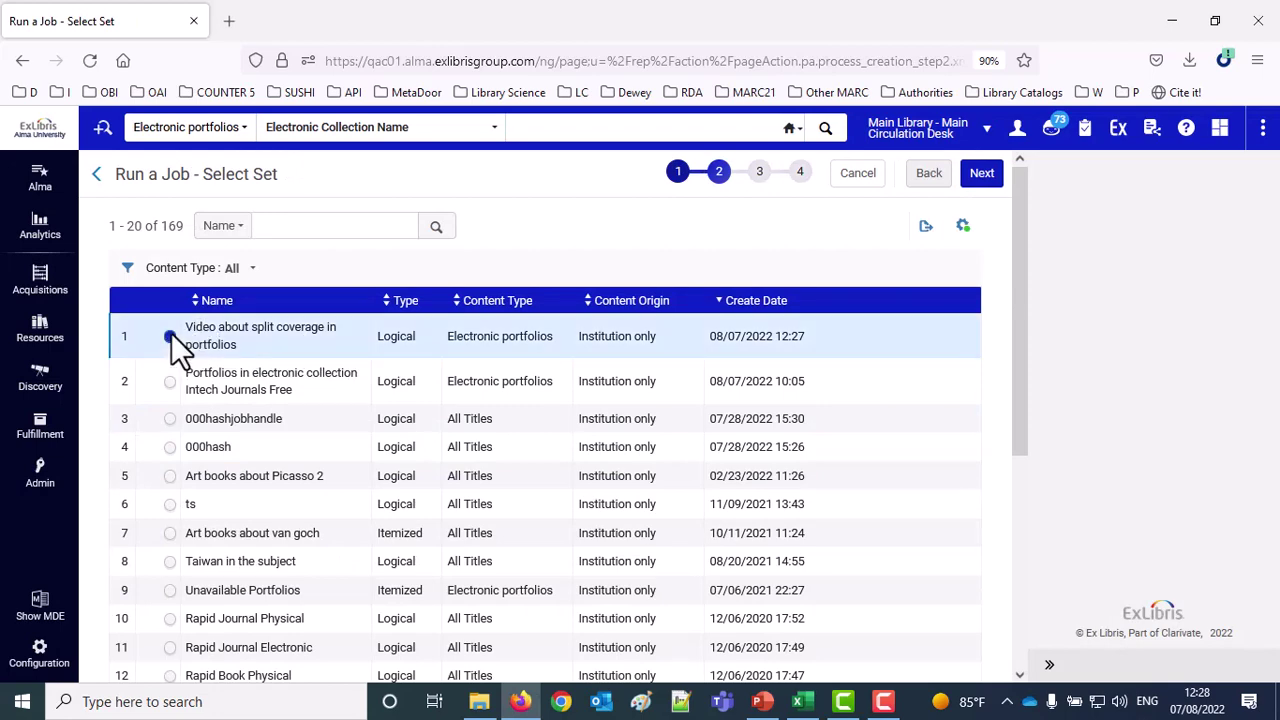
{"action": "left_click", "coordinate": [985, 180]}
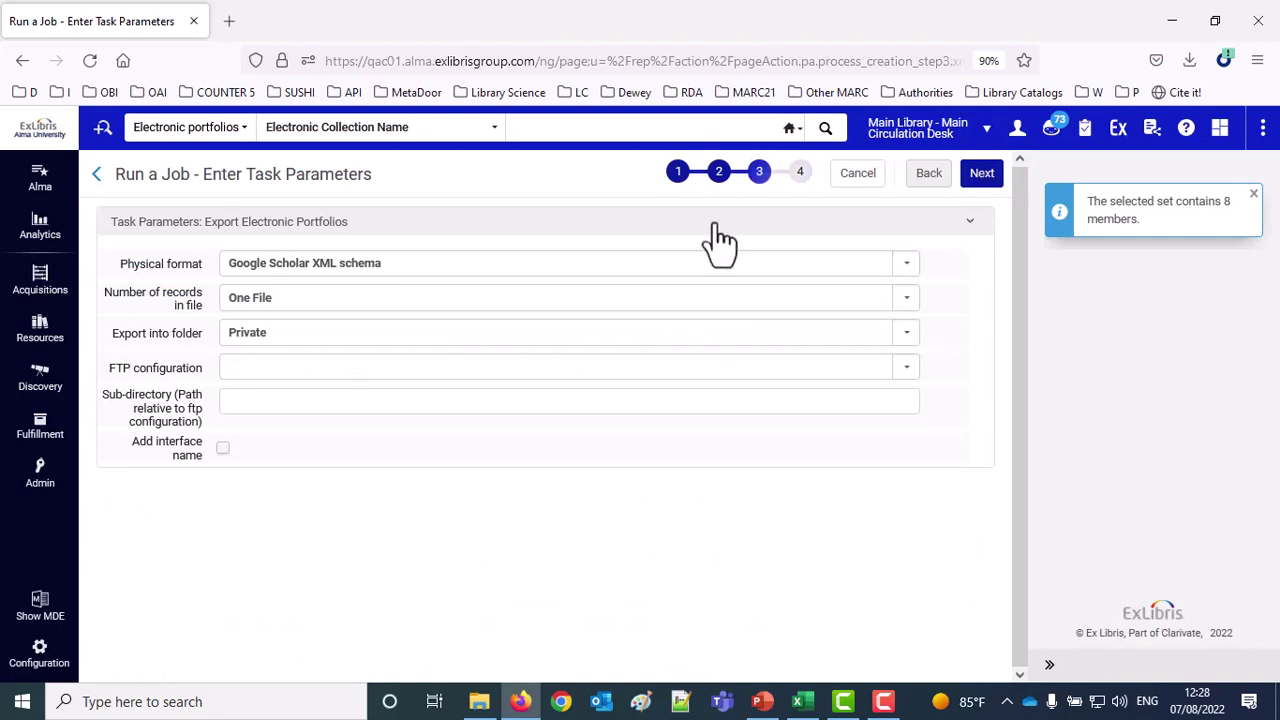
Set the physical format to KBART schema and the export folder to Institution, and submit the job
{"action": "left_click", "coordinate": [419, 264]}
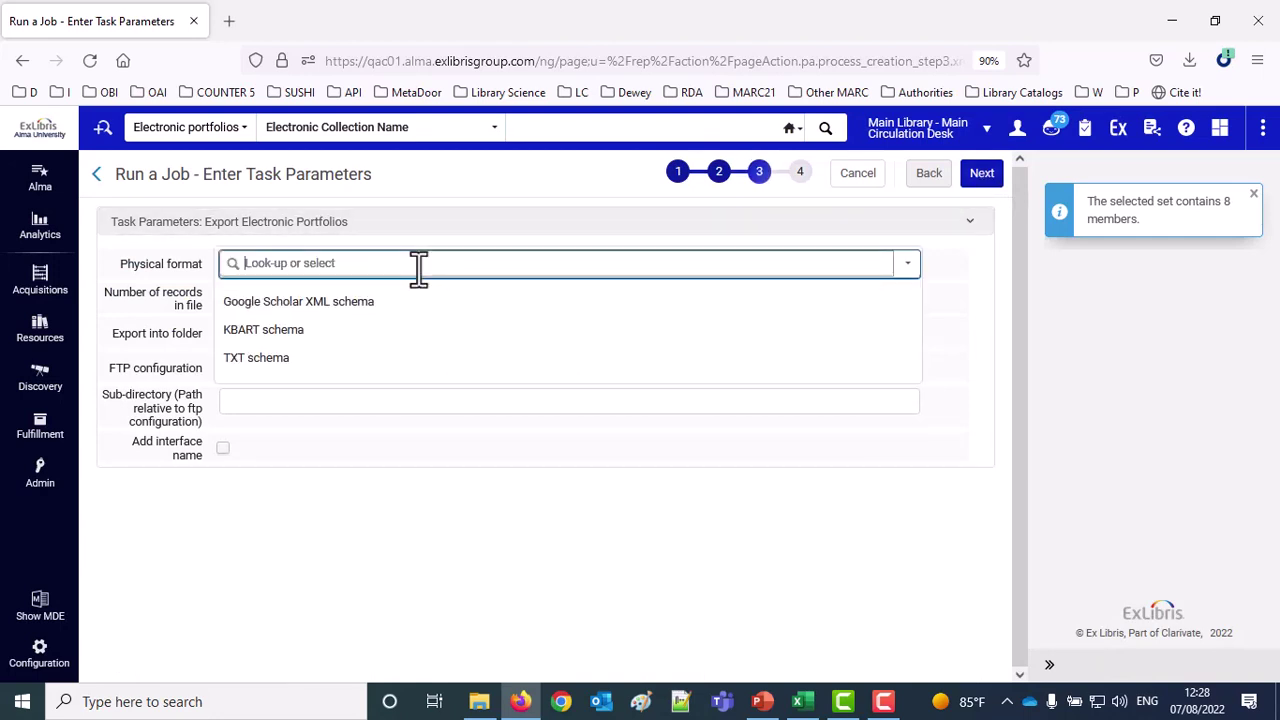
{"action": "left_click", "coordinate": [313, 332]}
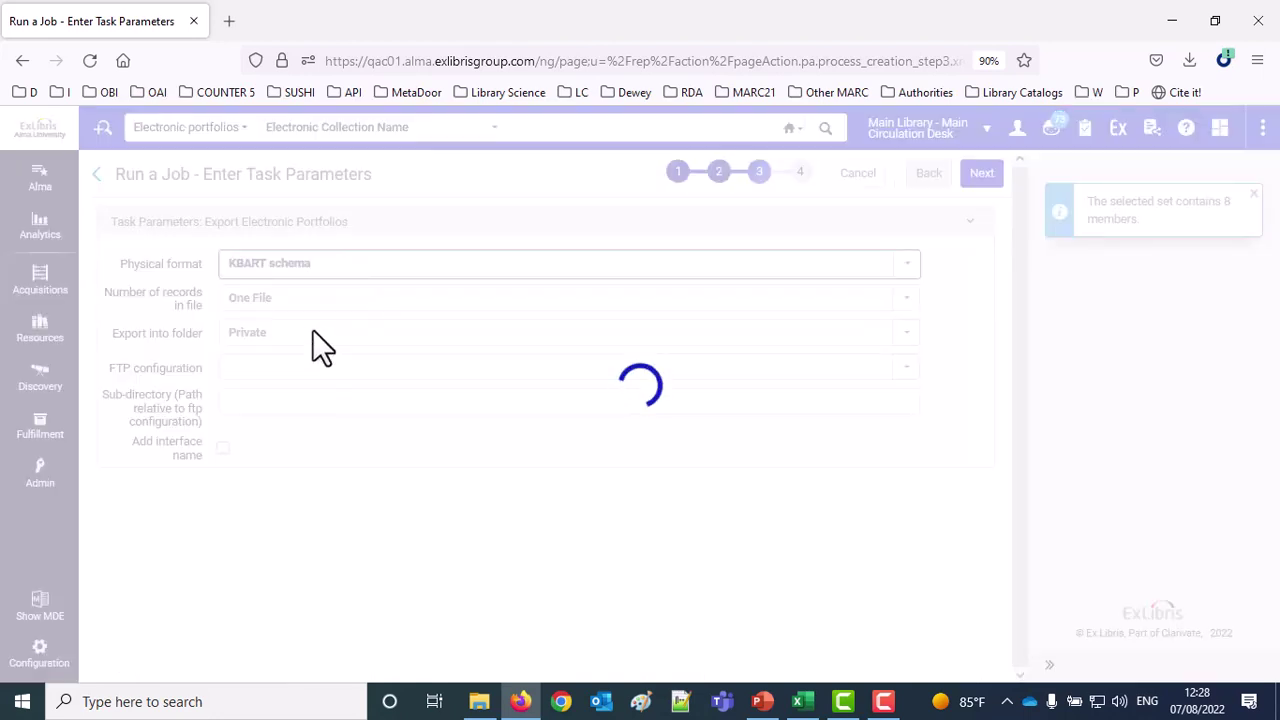
{"action": "left_click", "coordinate": [312, 332]}
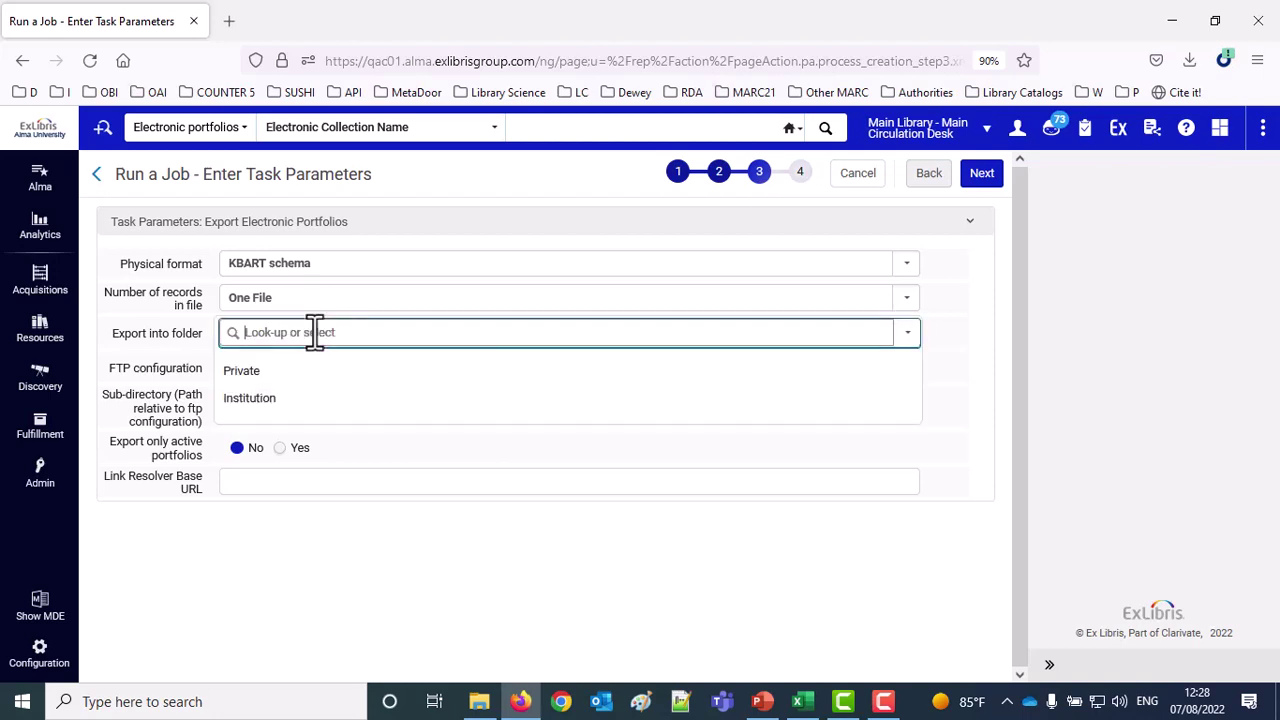
{"action": "left_click", "coordinate": [277, 400]}
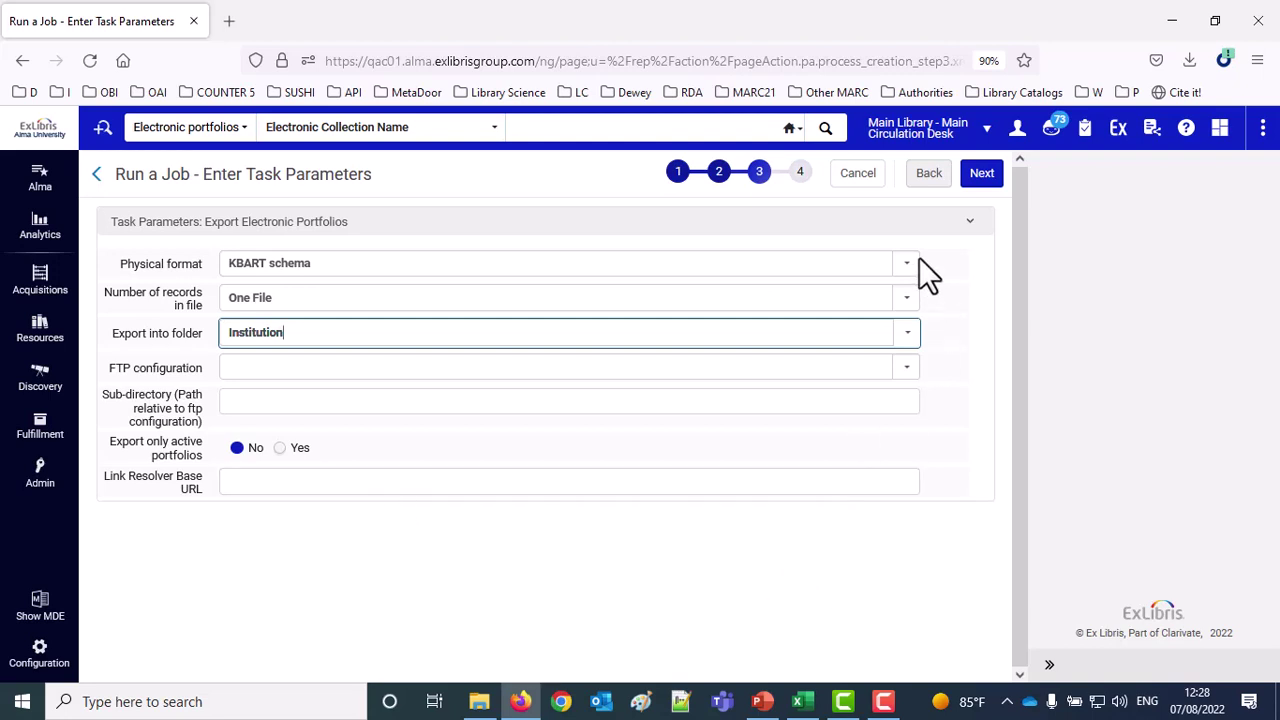
{"action": "left_click", "coordinate": [988, 182]}
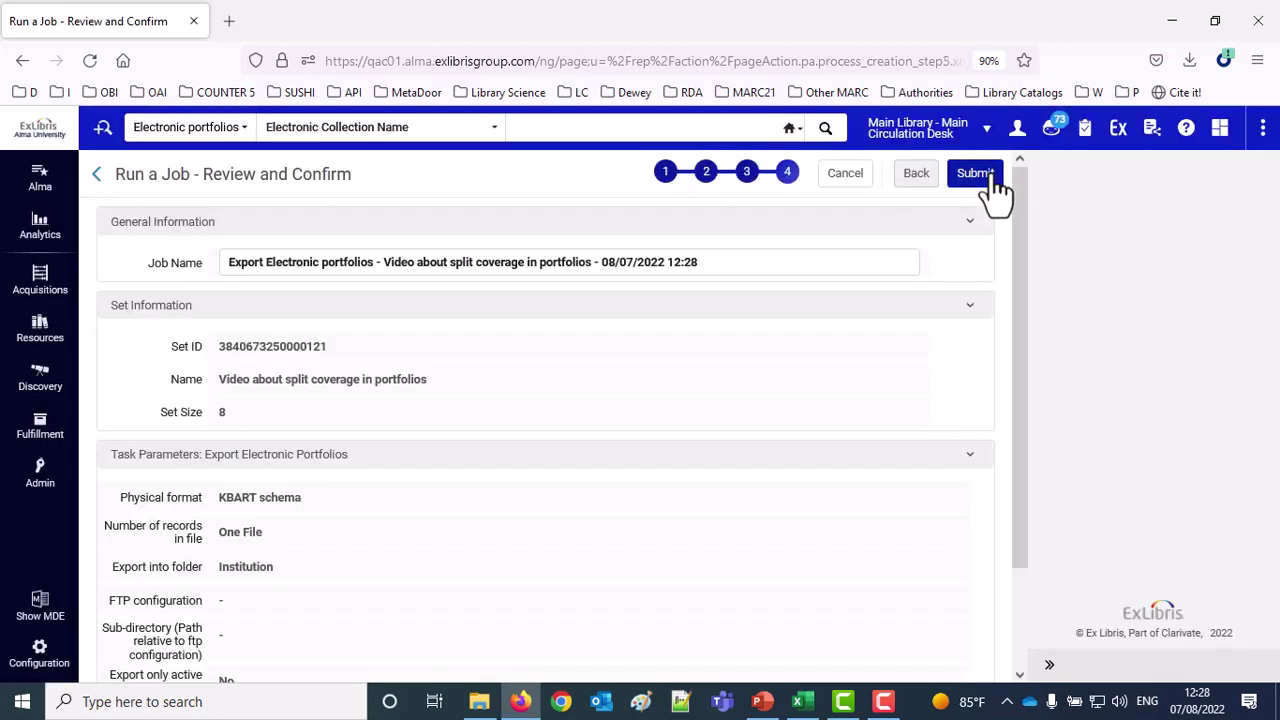
{"action": "left_click", "coordinate": [990, 180]}
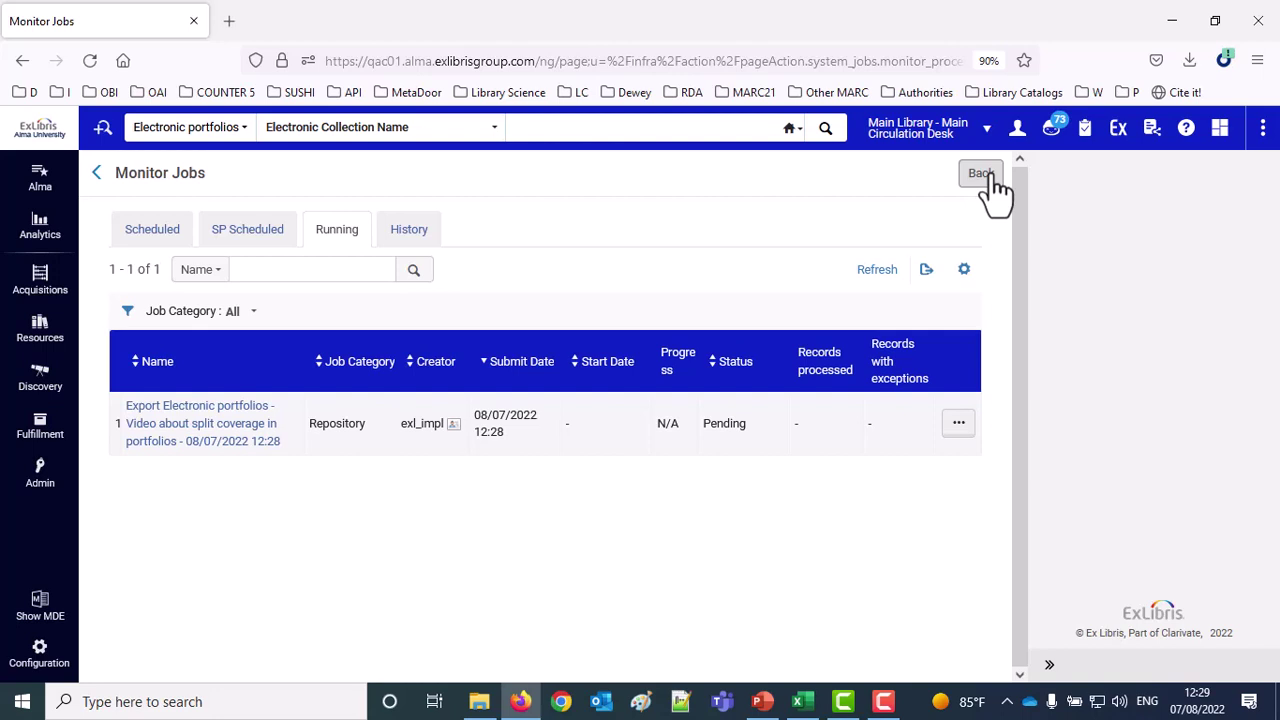
Open the report of the 12:28 export job from the job history and go to its exported files
{"action": "left_click", "coordinate": [408, 232]}
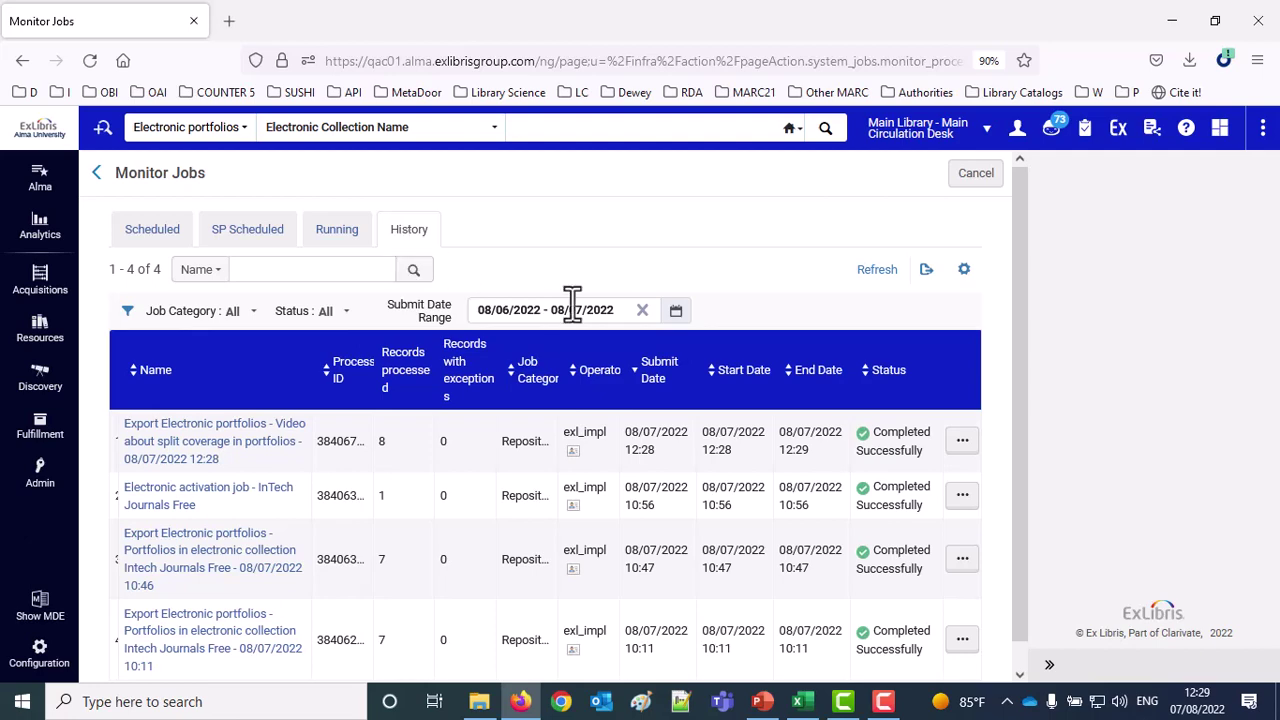
{"action": "left_click", "coordinate": [960, 447]}
{"action": "left_click", "coordinate": [893, 476]}
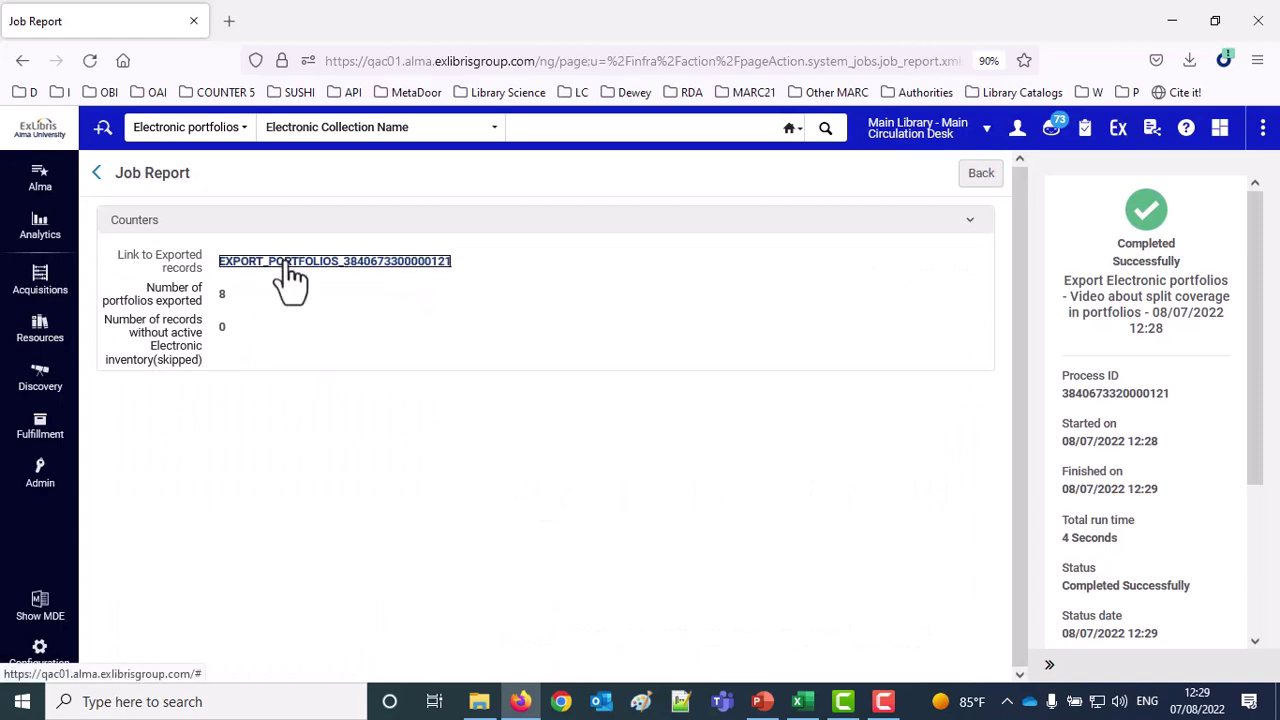
{"action": "left_click", "coordinate": [286, 263]}
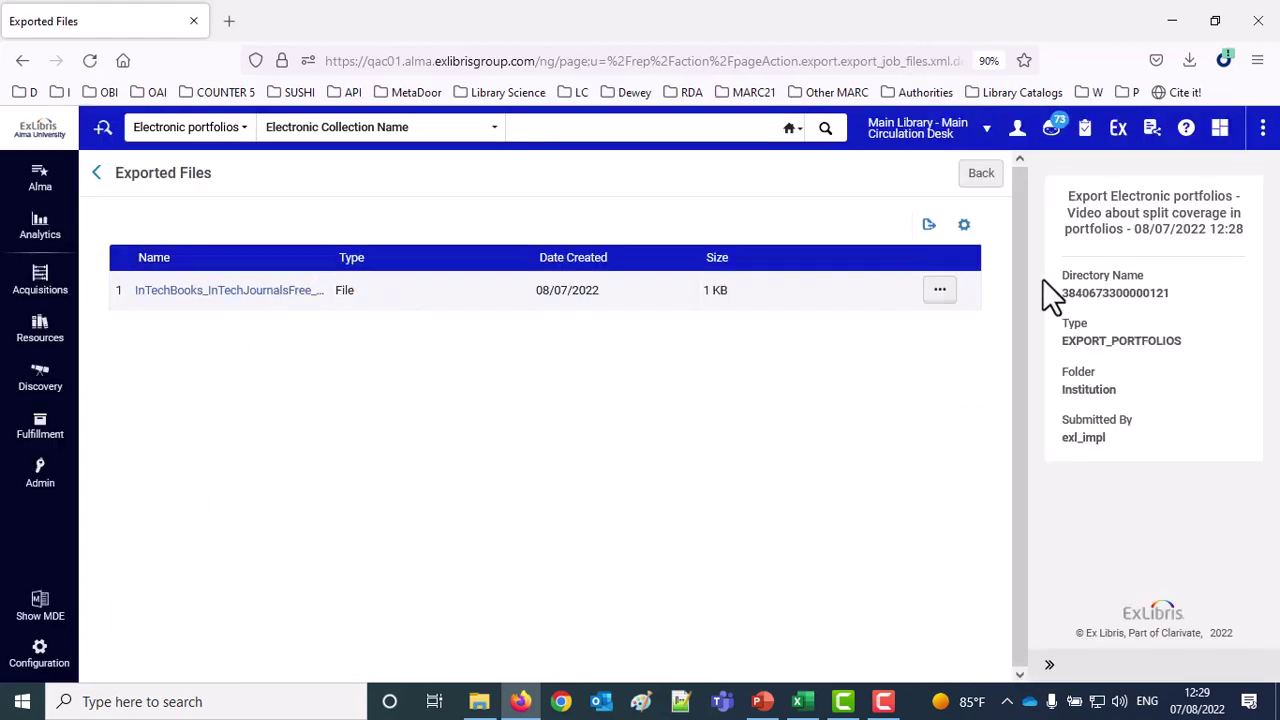
Download the exported InTechBooks_InTechJournalsFree text file and open it in a maximized Notepad window
{"action": "left_click", "coordinate": [939, 289]}
{"action": "left_click", "coordinate": [874, 352]}
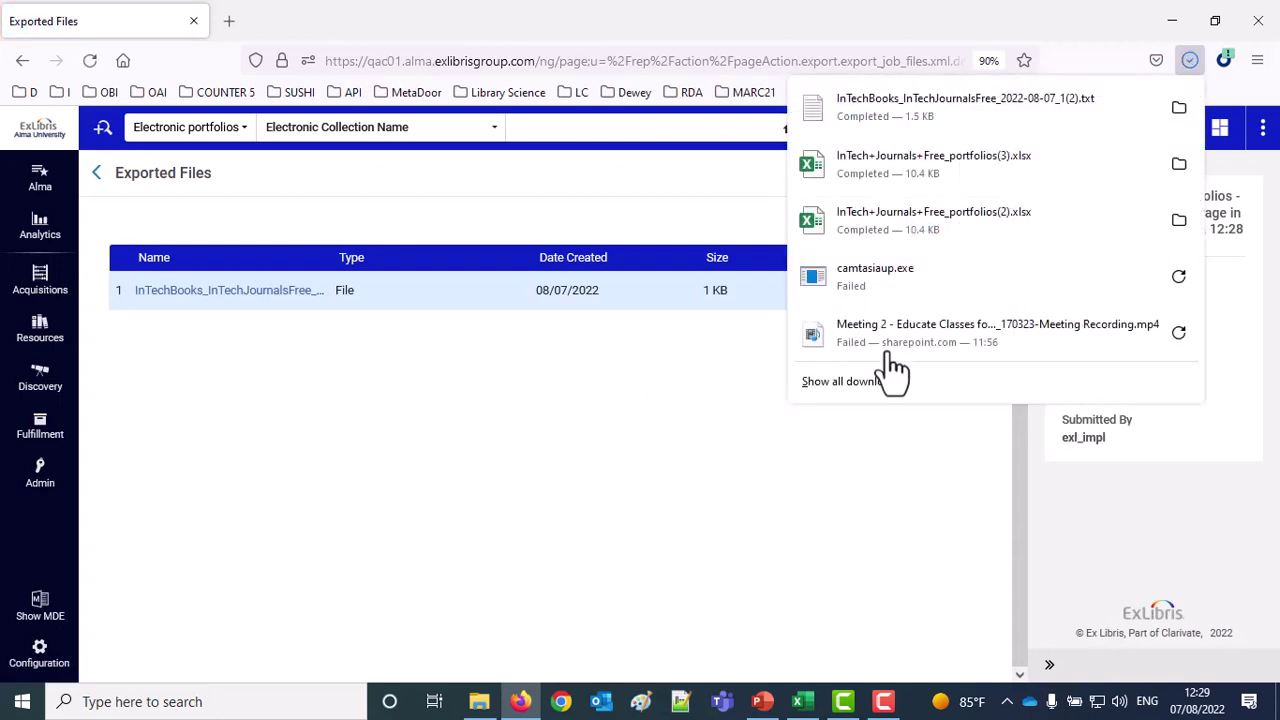
{"action": "left_click", "coordinate": [855, 117]}
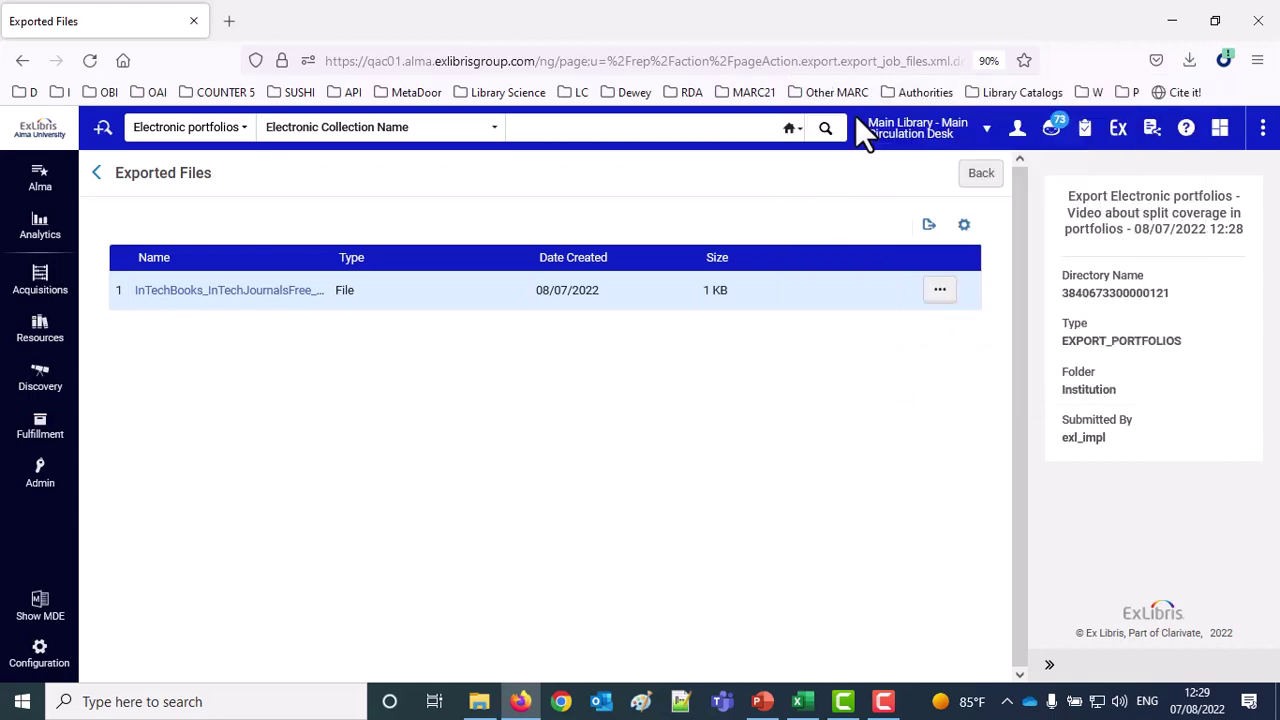
{"action": "left_click", "coordinate": [912, 38]}
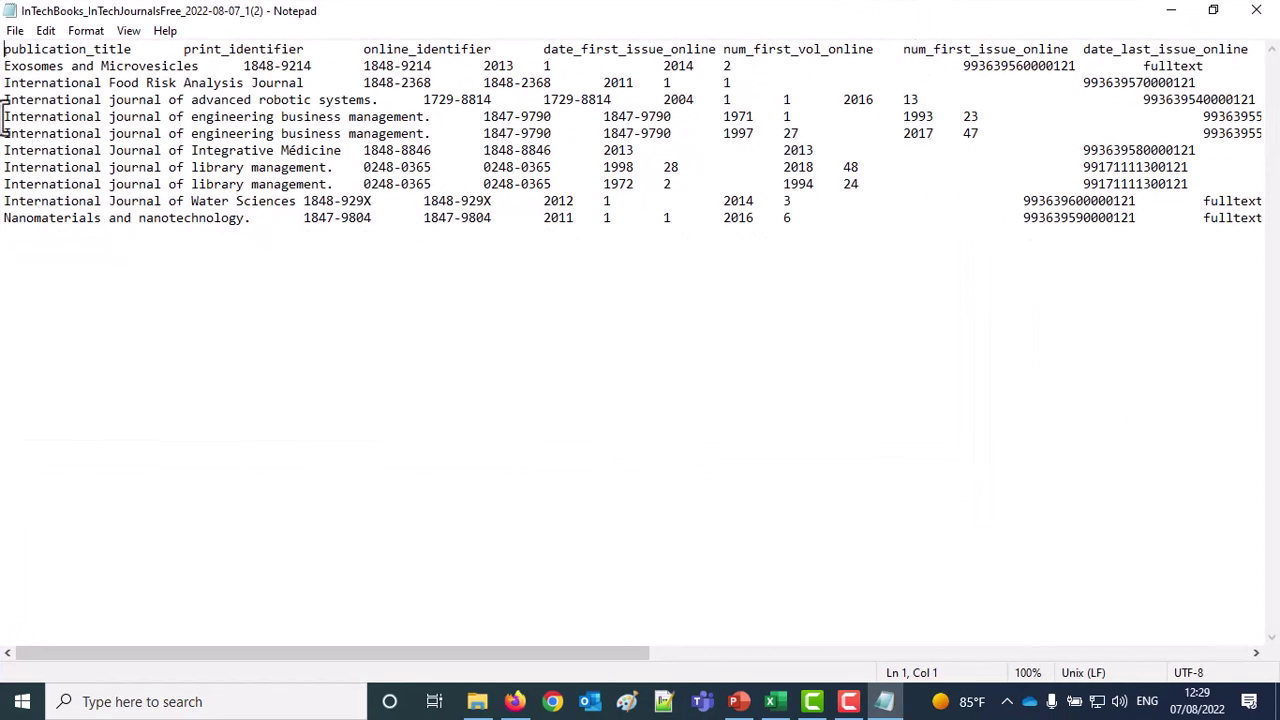
Examine the coverage years and volumes in the two International journal of engineering business management lines of the KBART file
{"action": "left_click_drag", "start_coordinate": [6, 117], "coordinate": [1008, 124]}
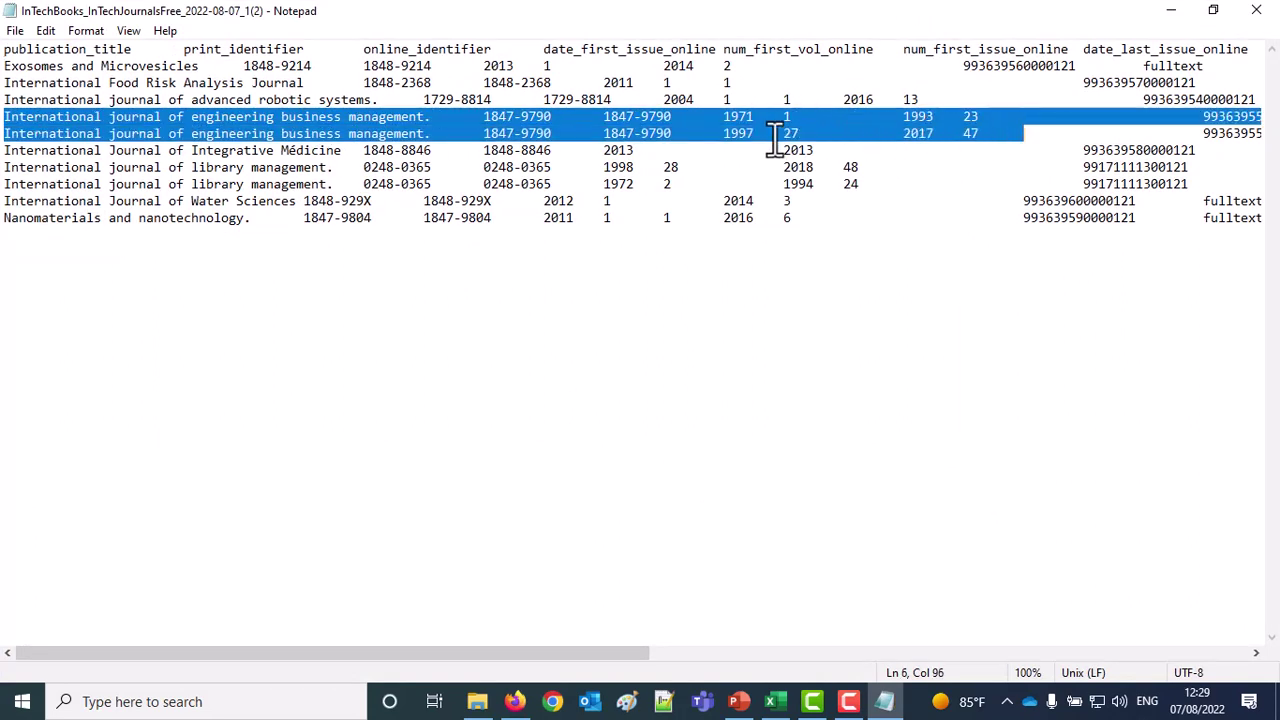
{"action": "left_click", "coordinate": [906, 122]}
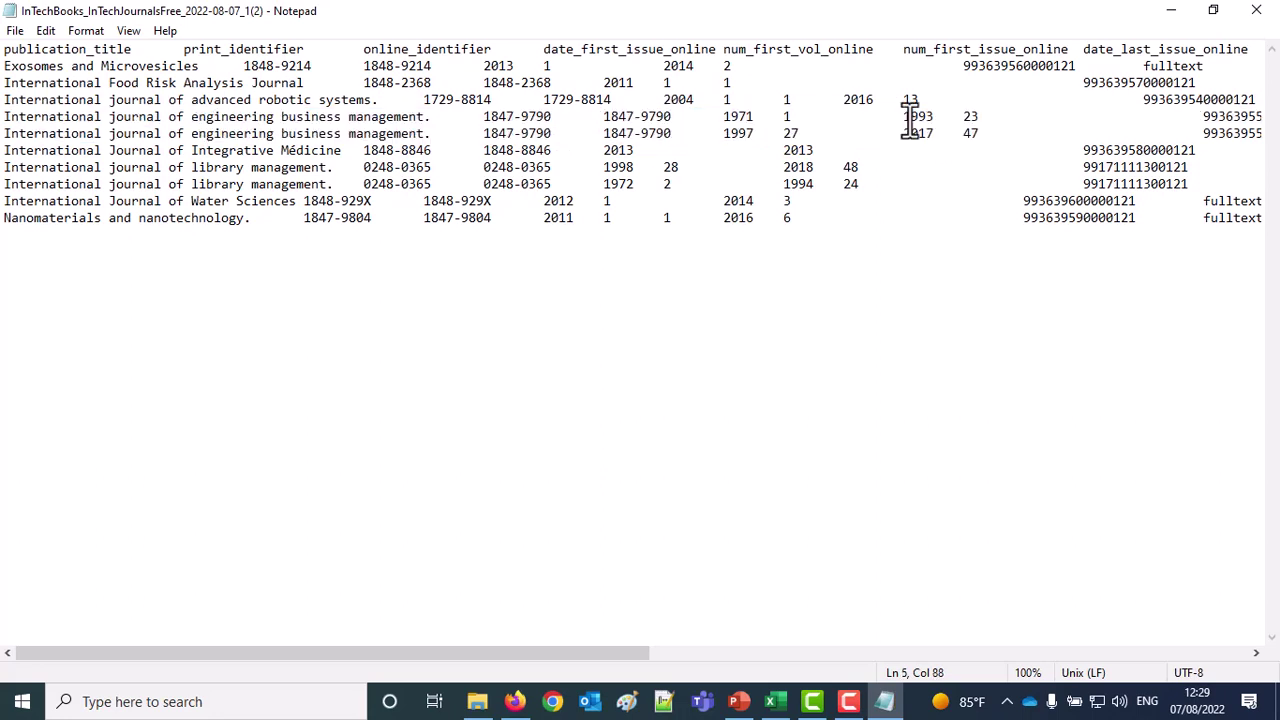
{"action": "left_click_drag", "start_coordinate": [906, 117], "coordinate": [971, 117]}
{"action": "left_click", "coordinate": [970, 117]}
{"action": "double_click", "coordinate": [970, 117]}
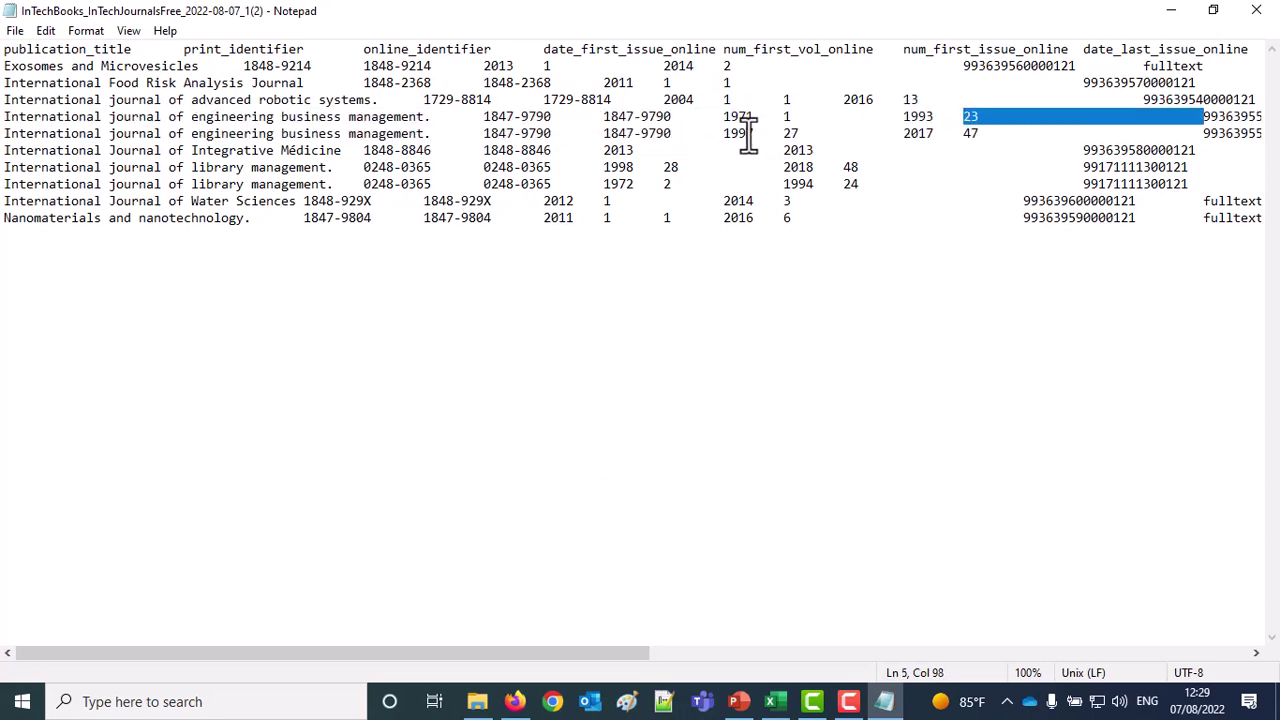
{"action": "double_click", "coordinate": [738, 135]}
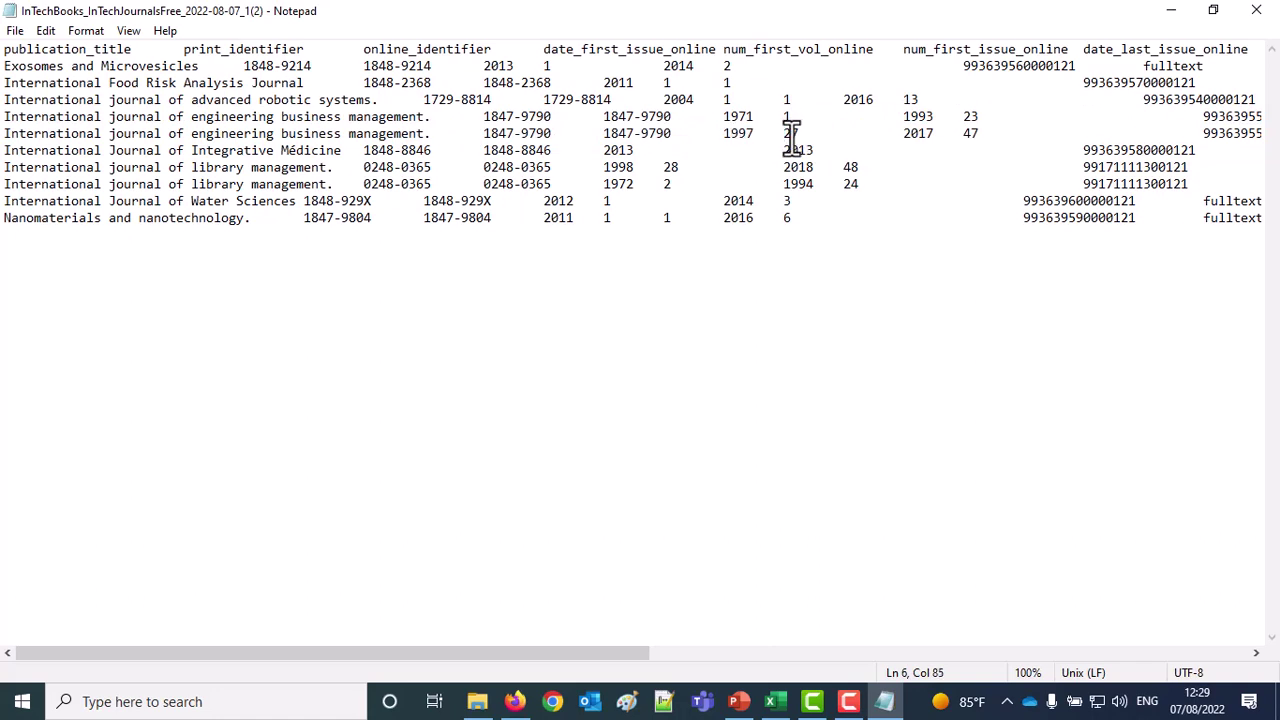
{"action": "double_click", "coordinate": [789, 131]}
{"action": "double_click", "coordinate": [915, 133]}
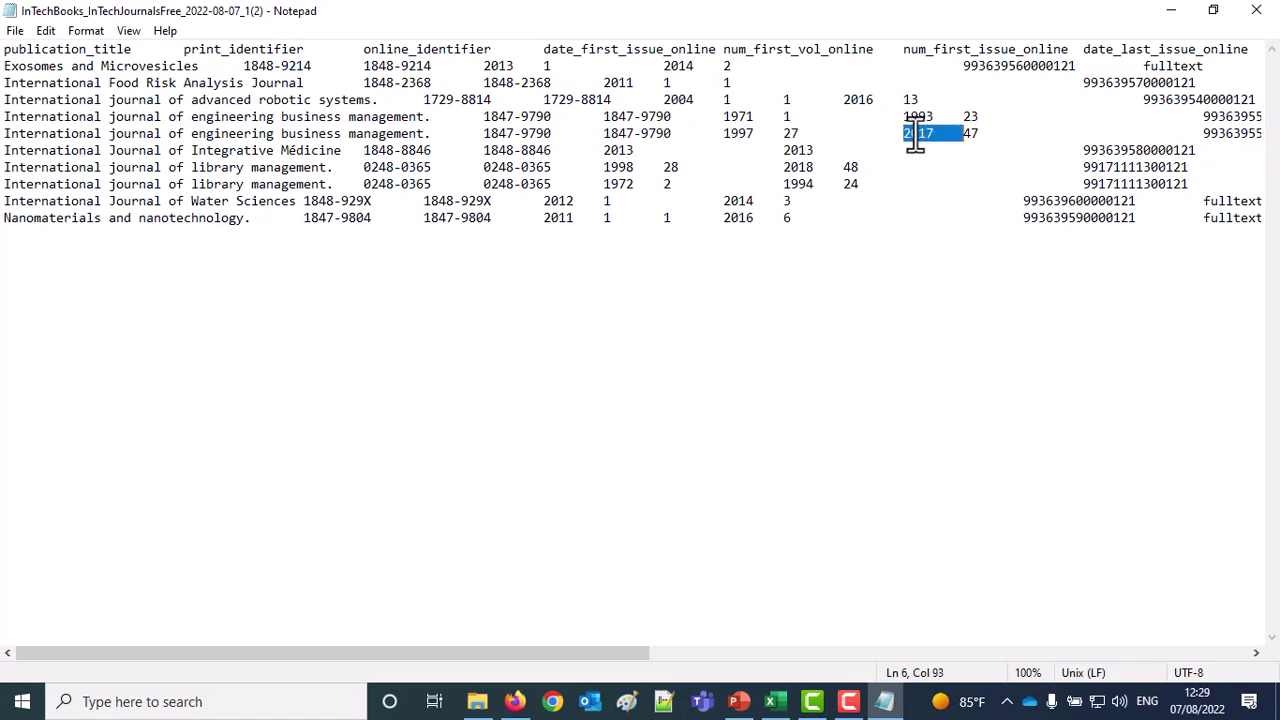
{"action": "double_click", "coordinate": [971, 133]}
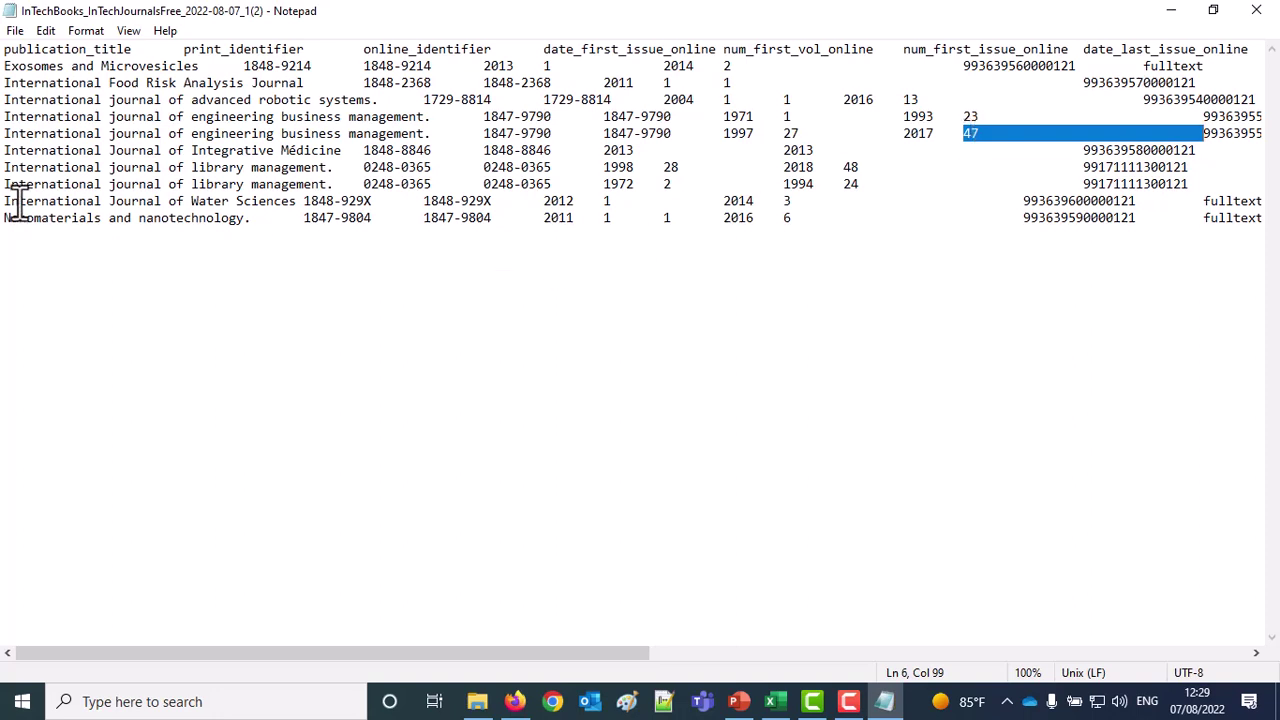
Examine the coverage years and volumes in the two International journal of library management lines, and close the text file
{"action": "left_click_drag", "start_coordinate": [4, 167], "coordinate": [876, 180]}
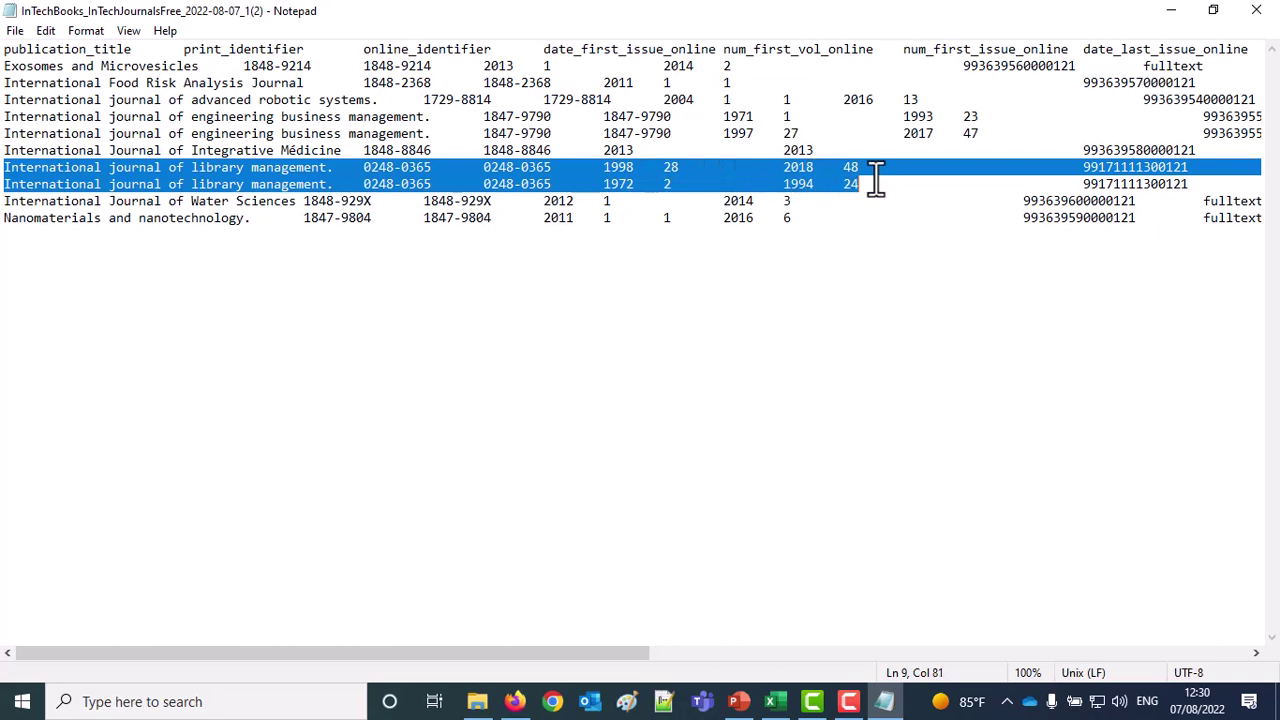
{"action": "double_click", "coordinate": [615, 167]}
{"action": "left_click_drag", "start_coordinate": [668, 170], "coordinate": [760, 166]}
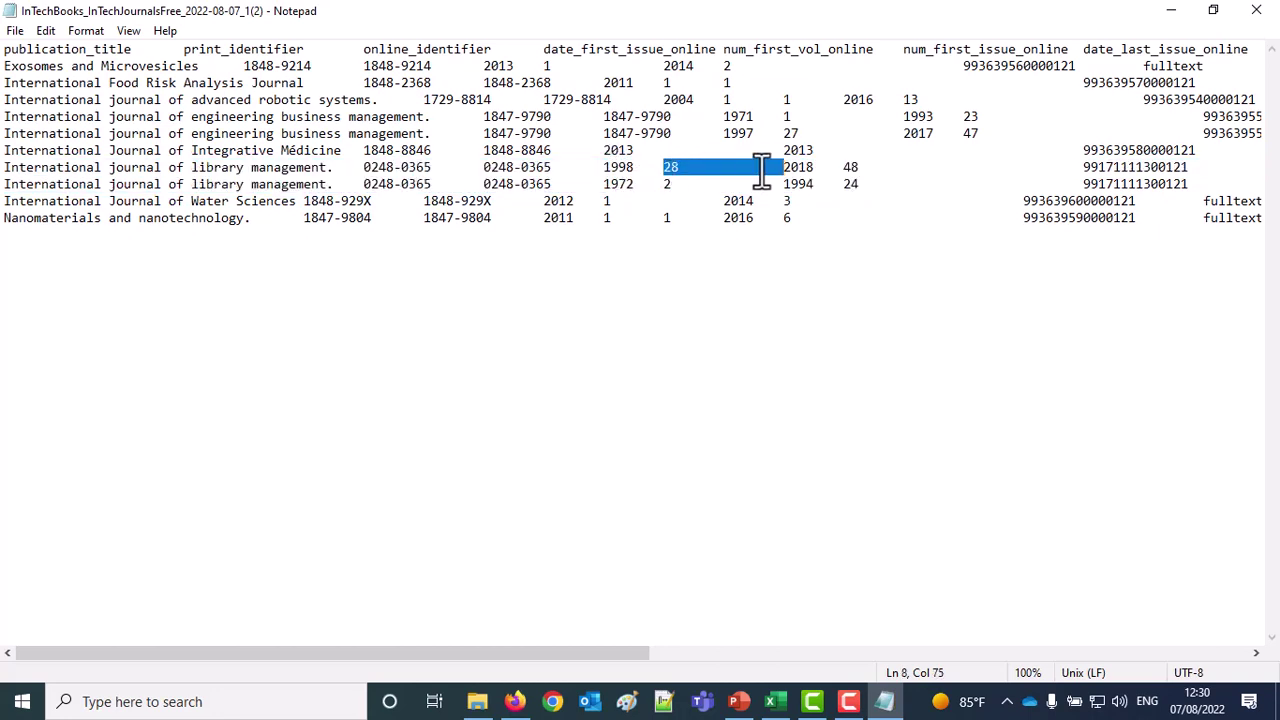
{"action": "double_click", "coordinate": [798, 167]}
{"action": "double_click", "coordinate": [850, 167]}
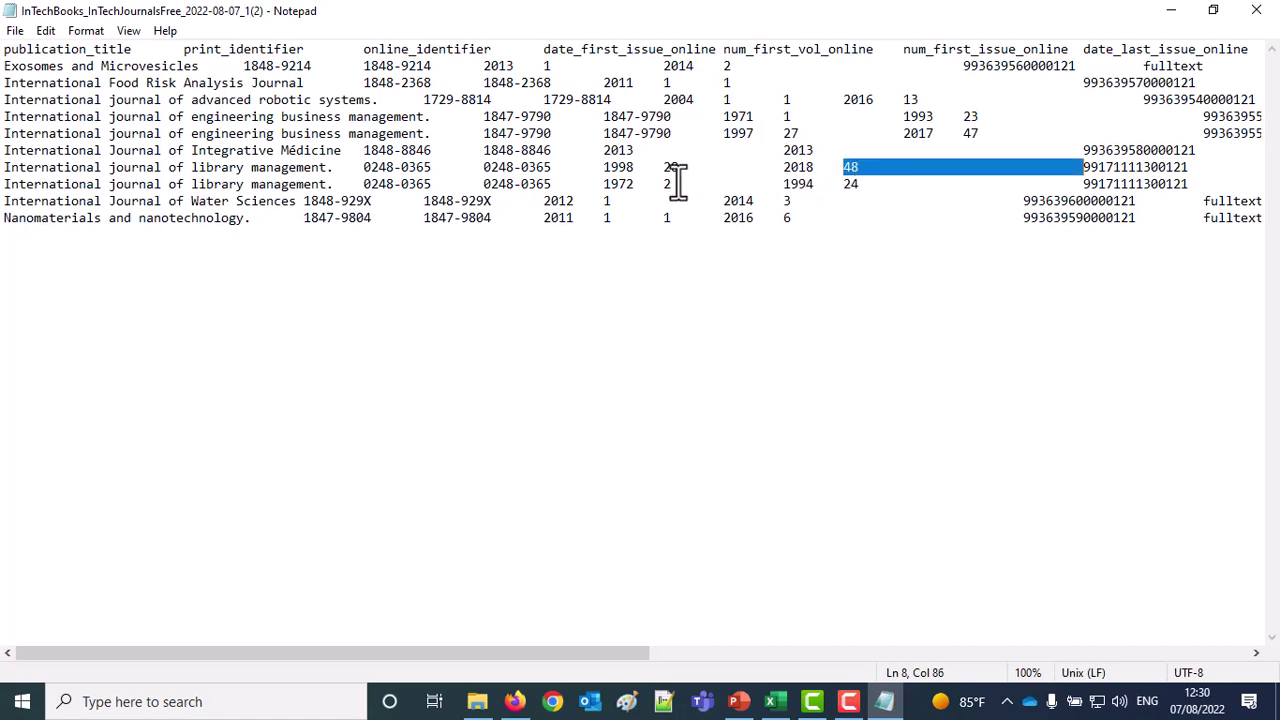
{"action": "double_click", "coordinate": [617, 184]}
{"action": "left_click_drag", "start_coordinate": [647, 190], "coordinate": [786, 200]}
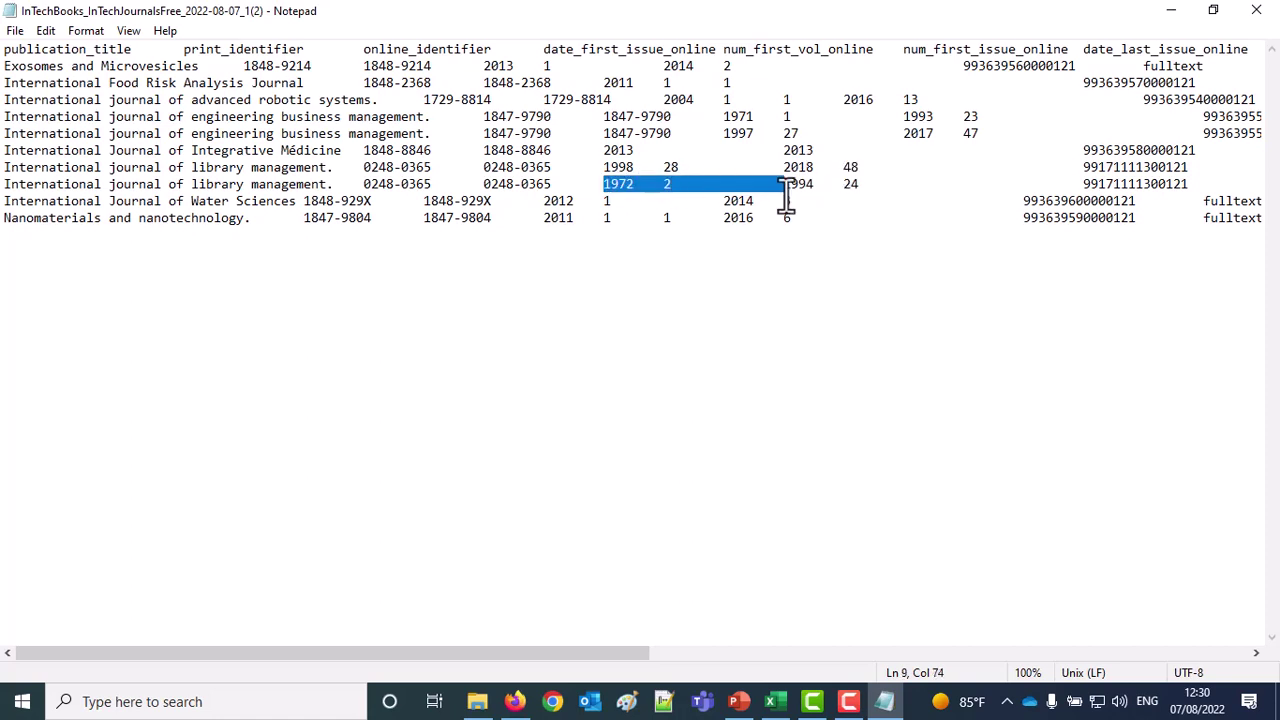
{"action": "double_click", "coordinate": [798, 186]}
{"action": "double_click", "coordinate": [851, 185]}
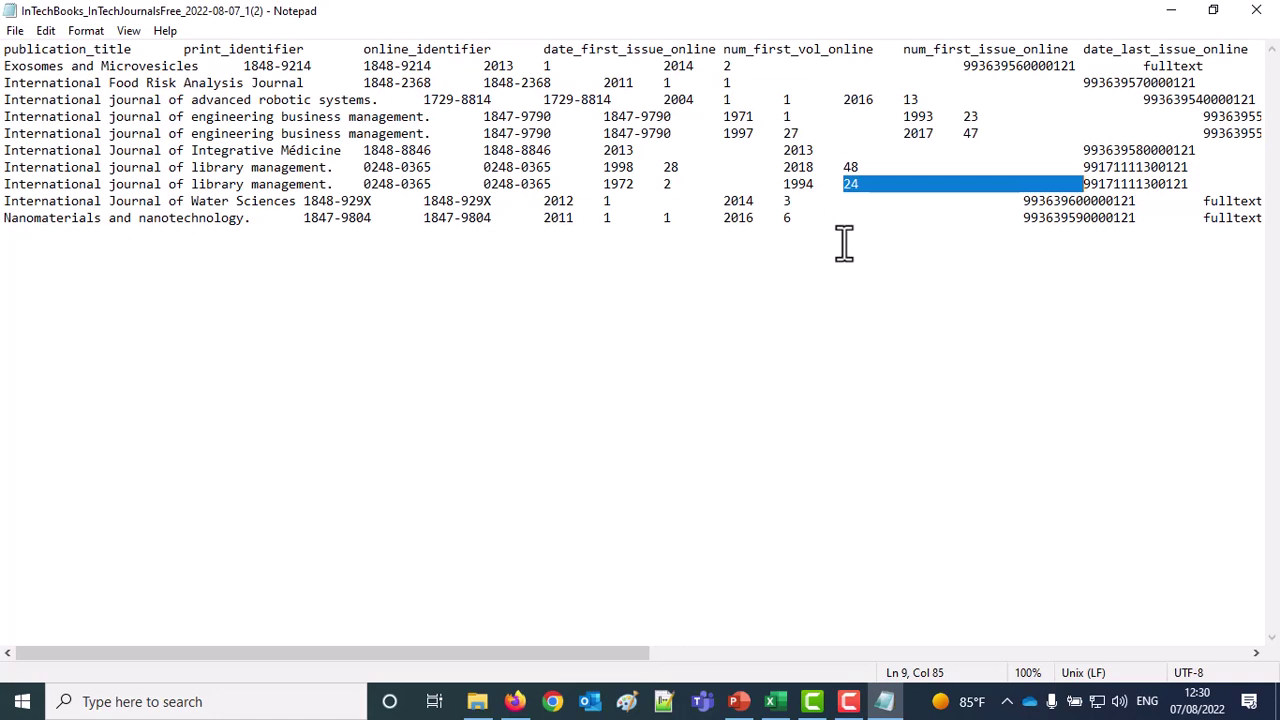
{"action": "left_click", "coordinate": [1257, 12]}
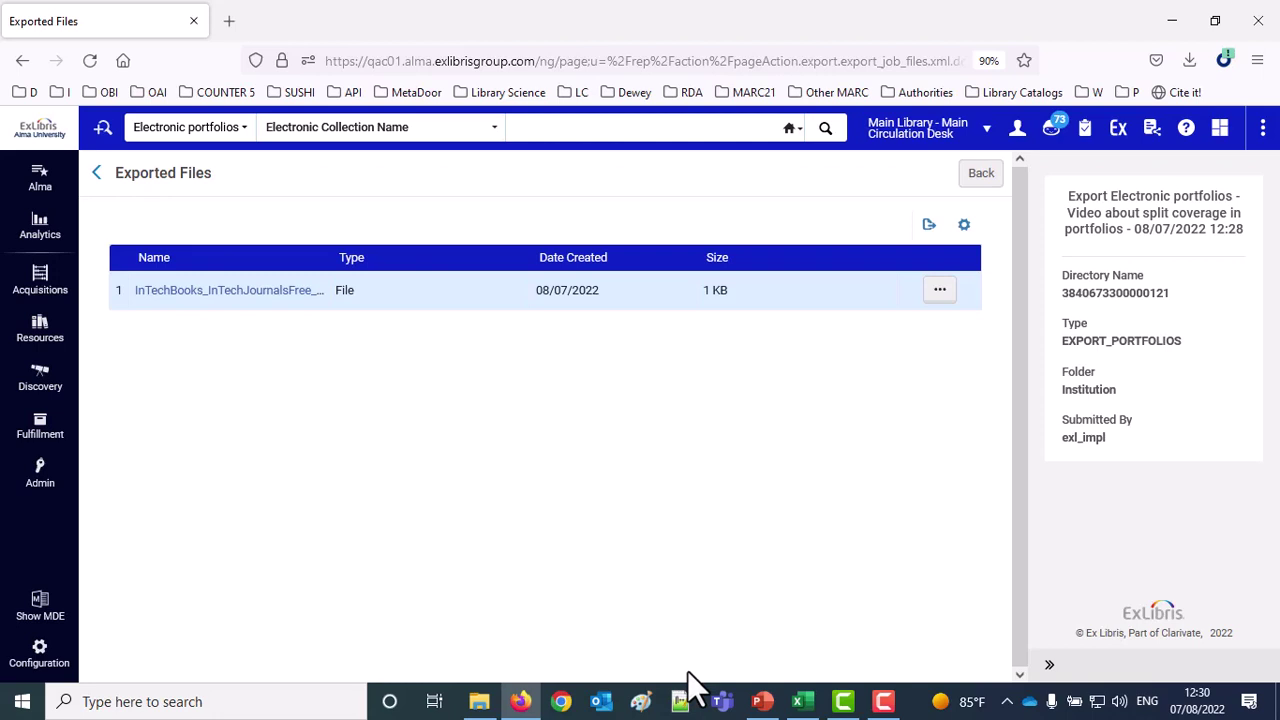
Switch to the Excel workbook with the split-coverage KBART data and review the coverage dates and volumes in row 2
{"action": "left_click", "coordinate": [805, 702]}
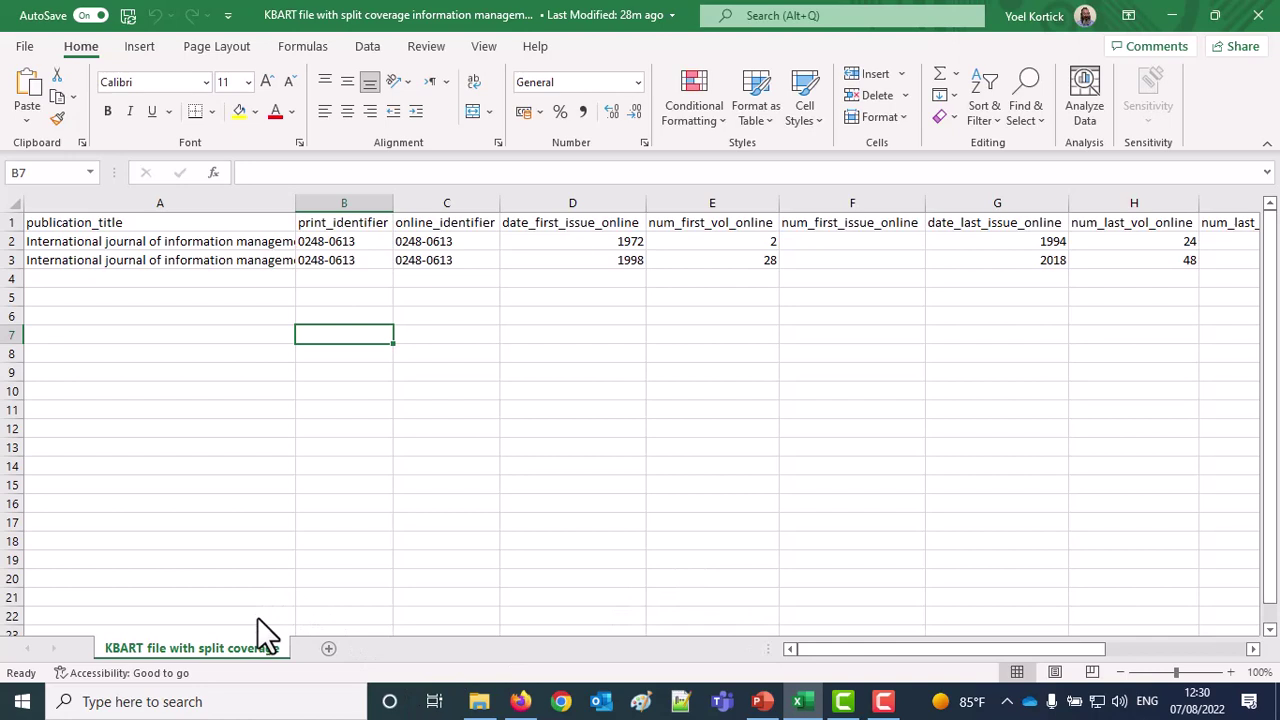
{"action": "left_click", "coordinate": [116, 242]}
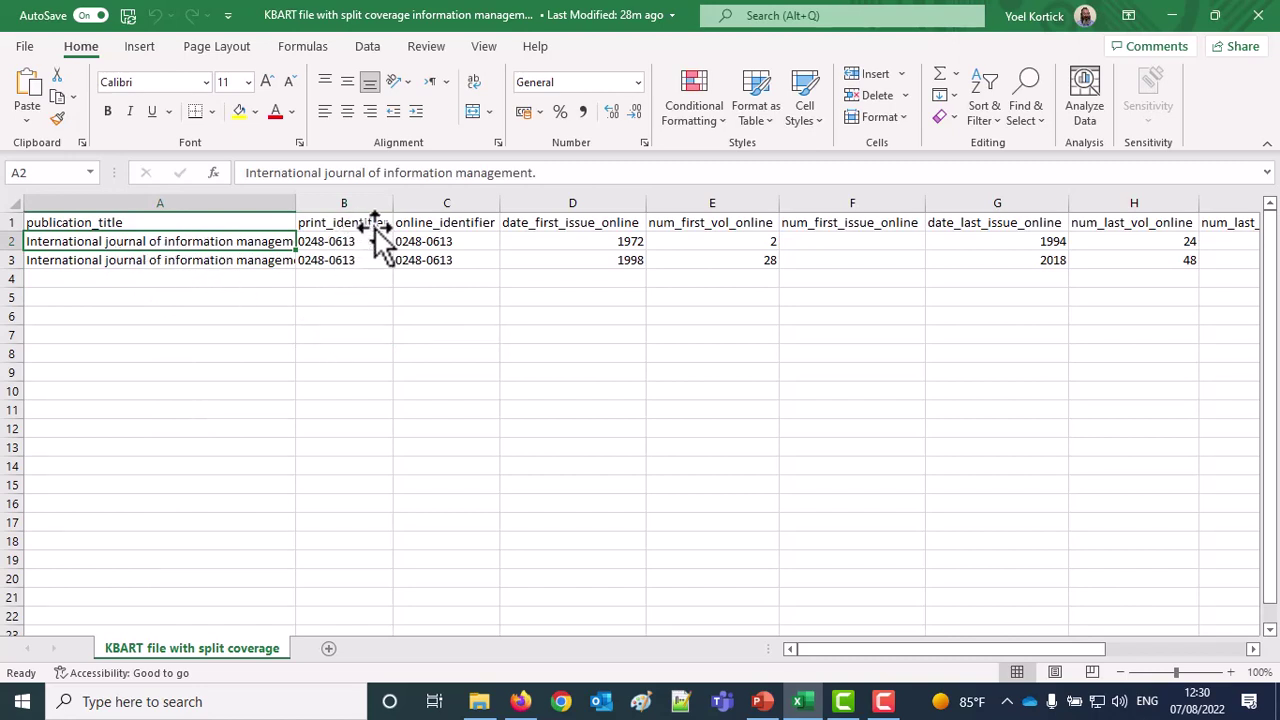
{"action": "left_click", "coordinate": [608, 243]}
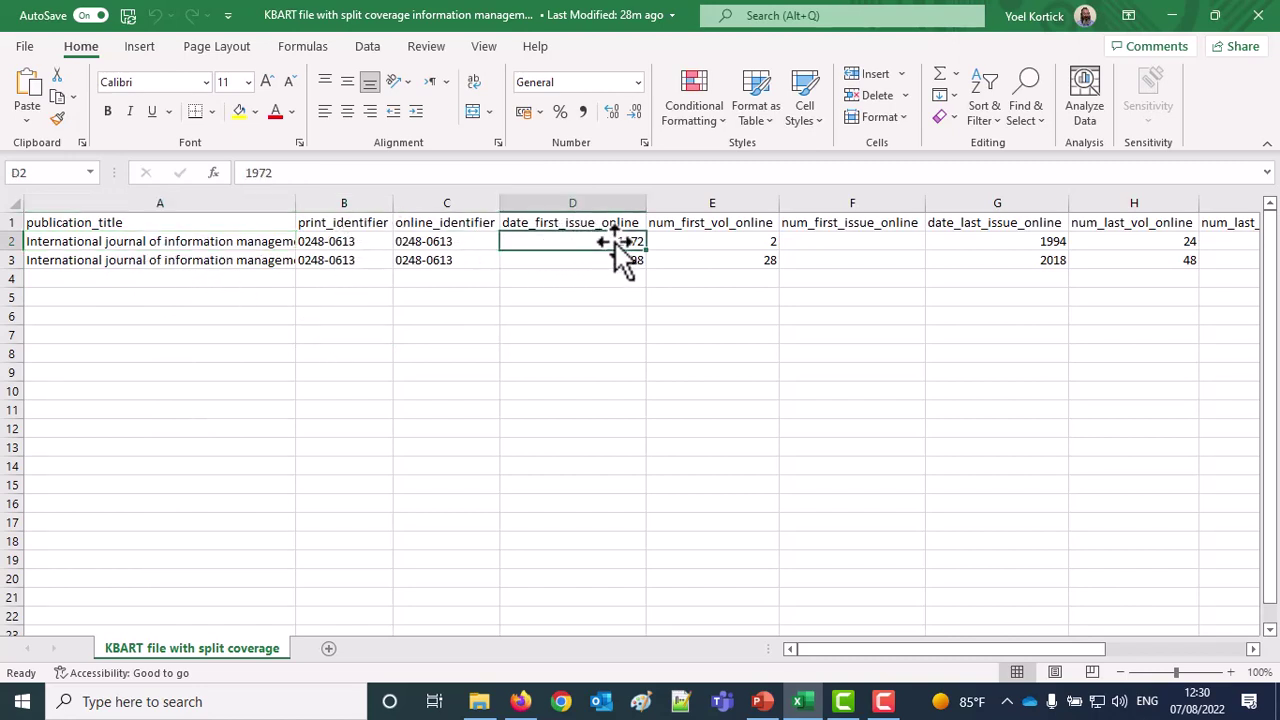
{"action": "left_click", "coordinate": [730, 245]}
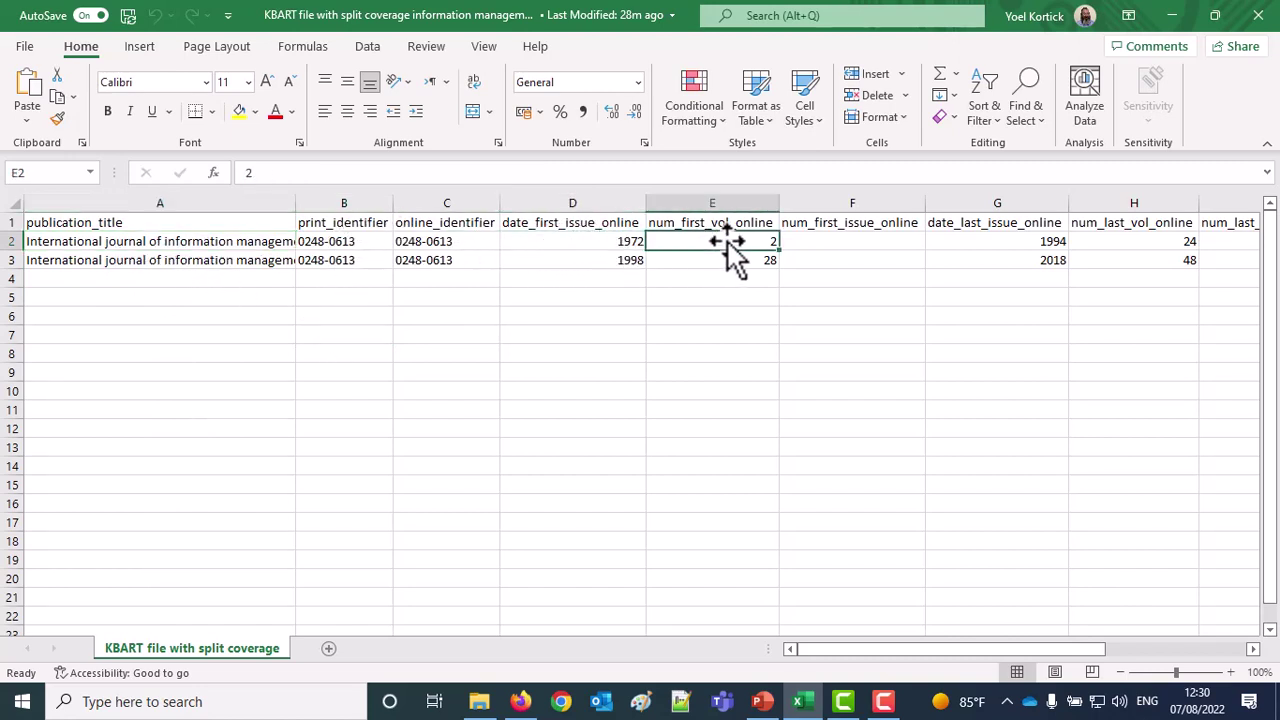
{"action": "left_click", "coordinate": [986, 247]}
{"action": "left_click", "coordinate": [1120, 247]}
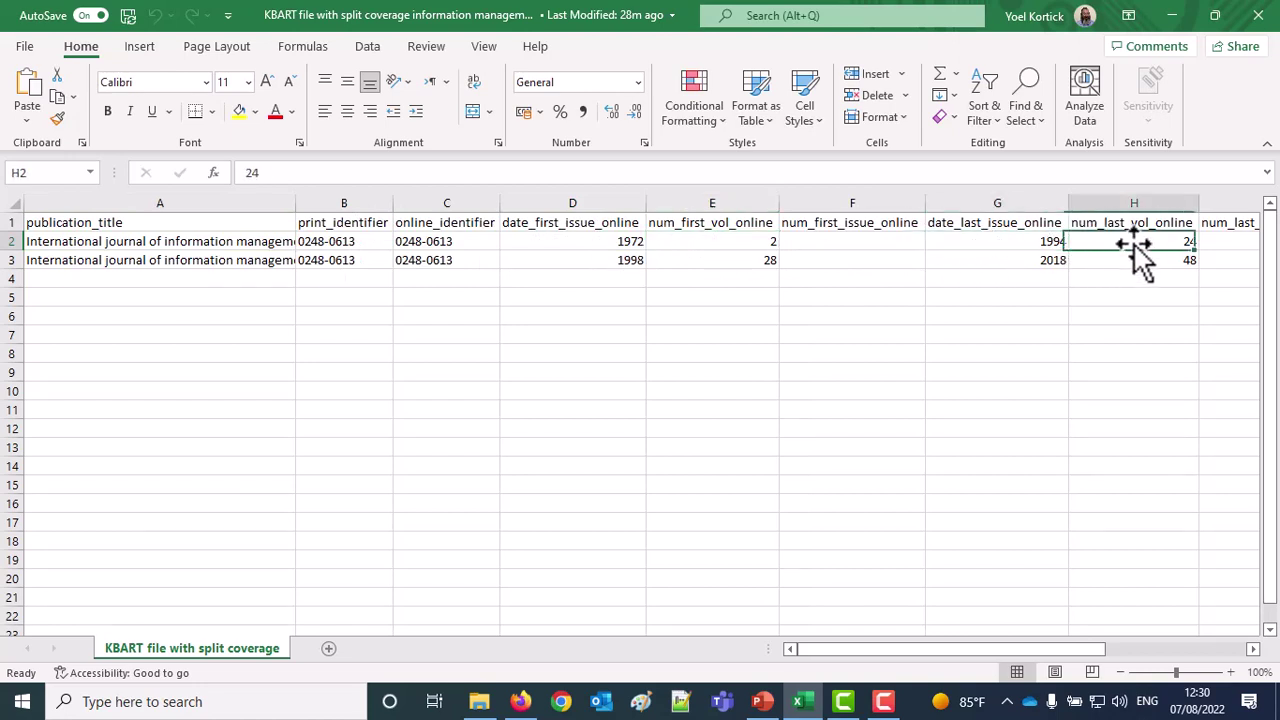
In row 2, set date_first_issue_online to 1973 and num_first_vol_online to 3
{"action": "left_click", "coordinate": [615, 242]}
{"action": "left_click", "coordinate": [277, 173]}
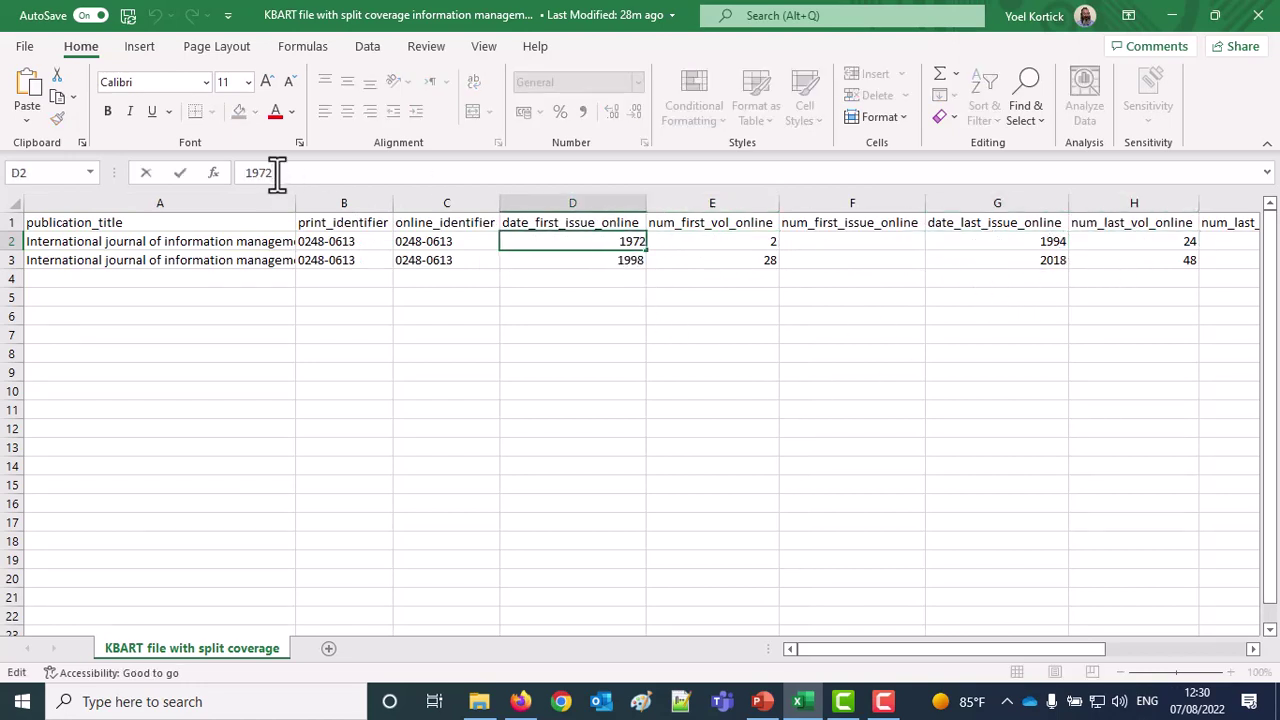
{"action": "key", "text": "BackSpace"}
{"action": "type", "text": "3"}
{"action": "left_click", "coordinate": [750, 242]}
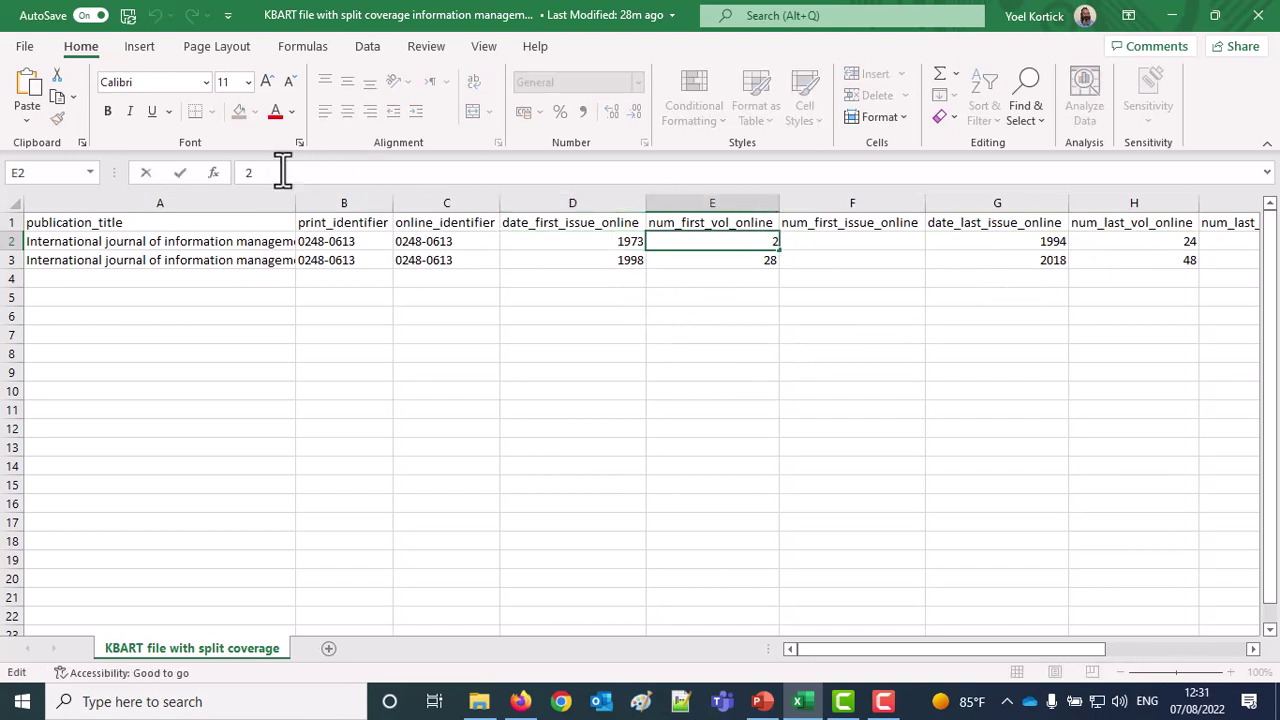
{"action": "key", "text": "BackSpace"}
In row 2, set date_last_issue_online to 1995 and num_last_vol_online to 25
{"action": "left_click", "coordinate": [1002, 243]}
{"action": "left_click", "coordinate": [300, 172]}
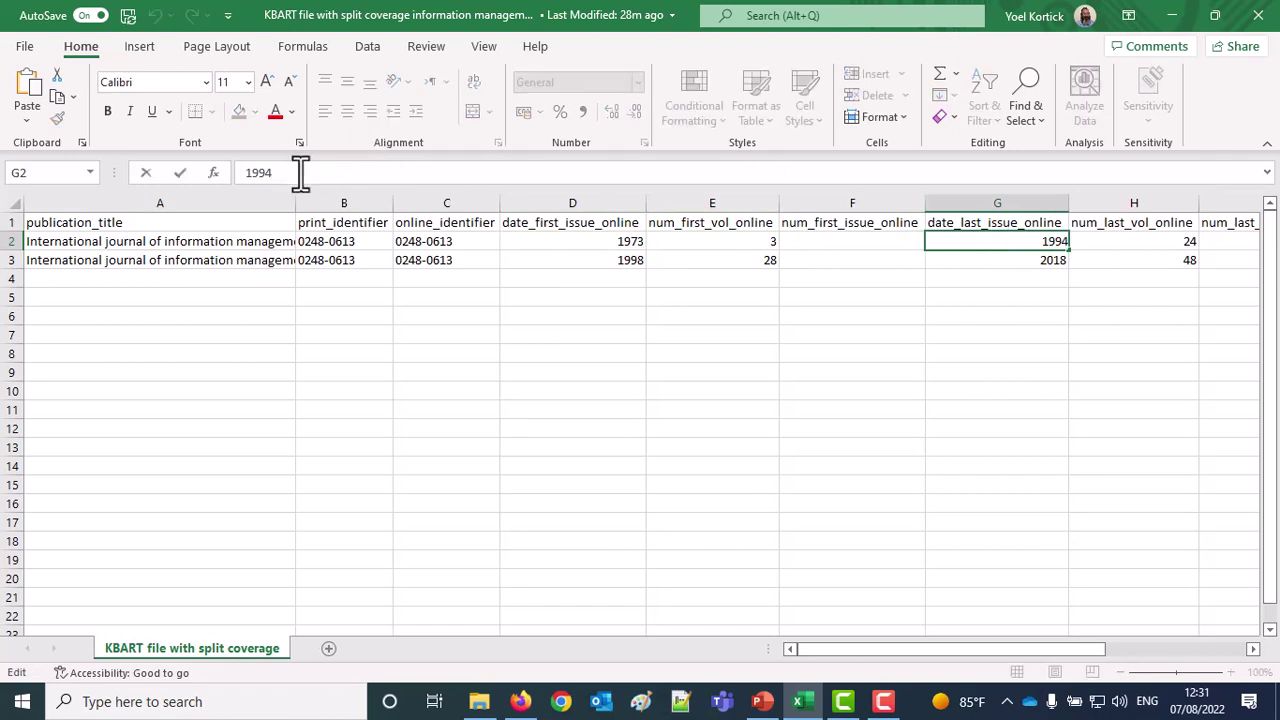
{"action": "key", "text": "BackSpace"}
{"action": "type", "text": "5"}
{"action": "left_click", "coordinate": [1128, 245]}
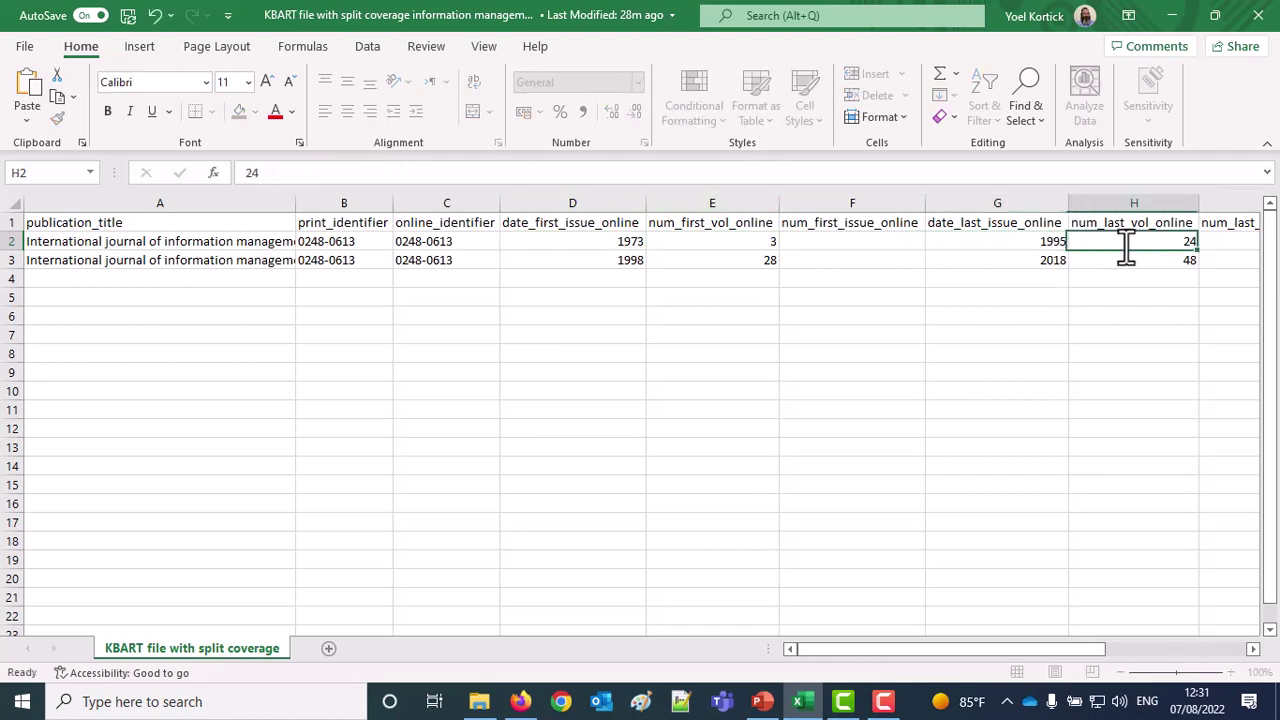
{"action": "left_click", "coordinate": [344, 178]}
{"action": "key", "text": "BackSpace"}
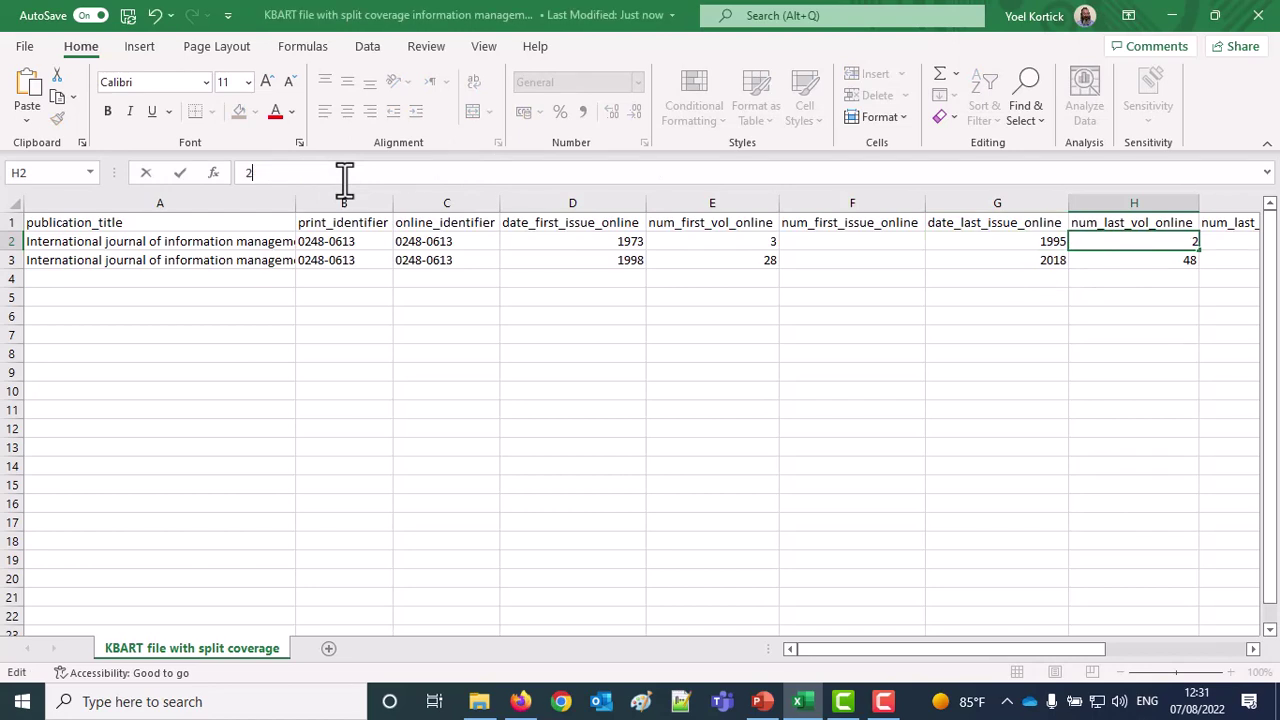
{"action": "type", "text": "5"}
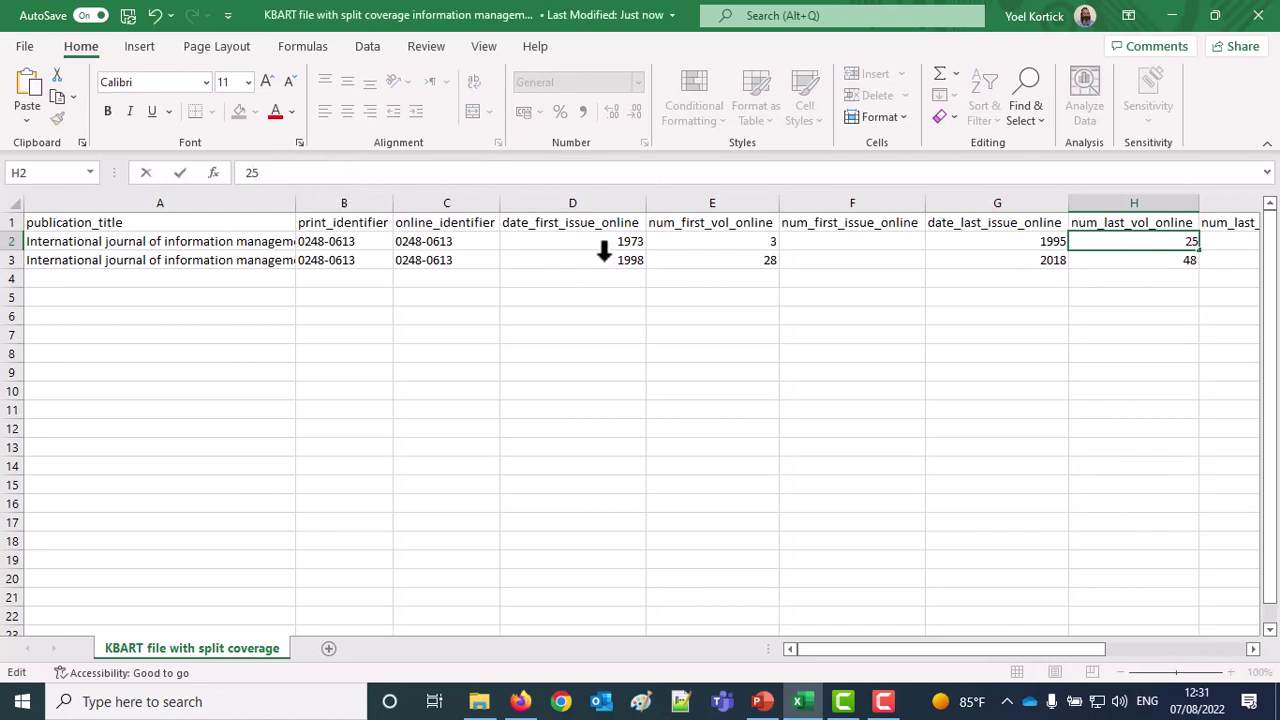
In row 3, set date_first_issue_online to 1999 and num_first_vol_online to 29
{"action": "left_click", "coordinate": [603, 256]}
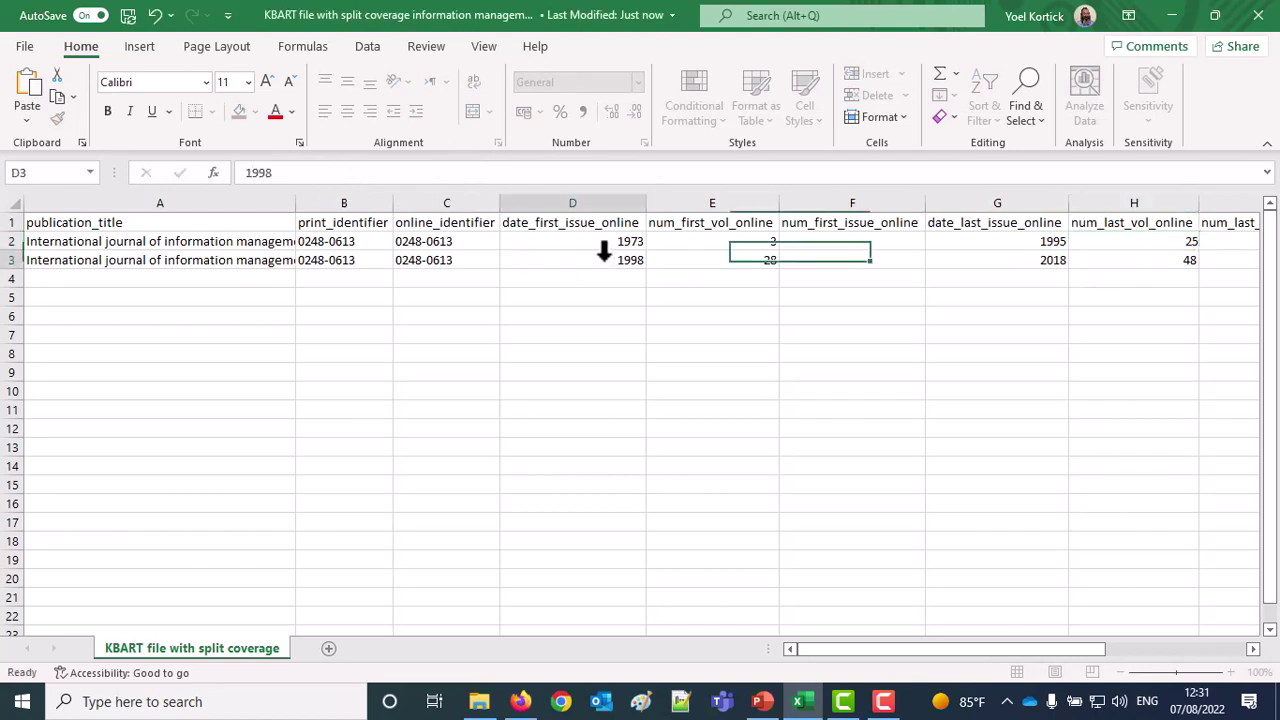
{"action": "left_click", "coordinate": [289, 172]}
{"action": "key", "text": "BackSpace"}
{"action": "type", "text": "9"}
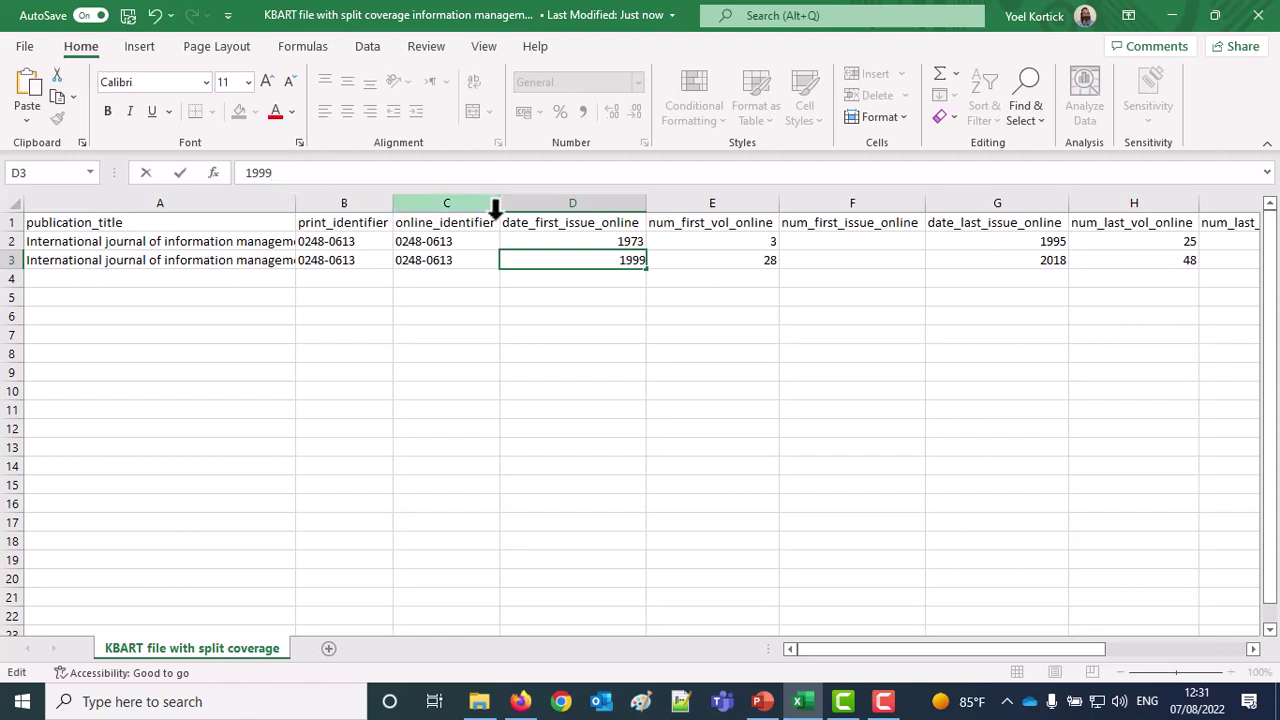
{"action": "left_click", "coordinate": [714, 262]}
{"action": "left_click", "coordinate": [331, 170]}
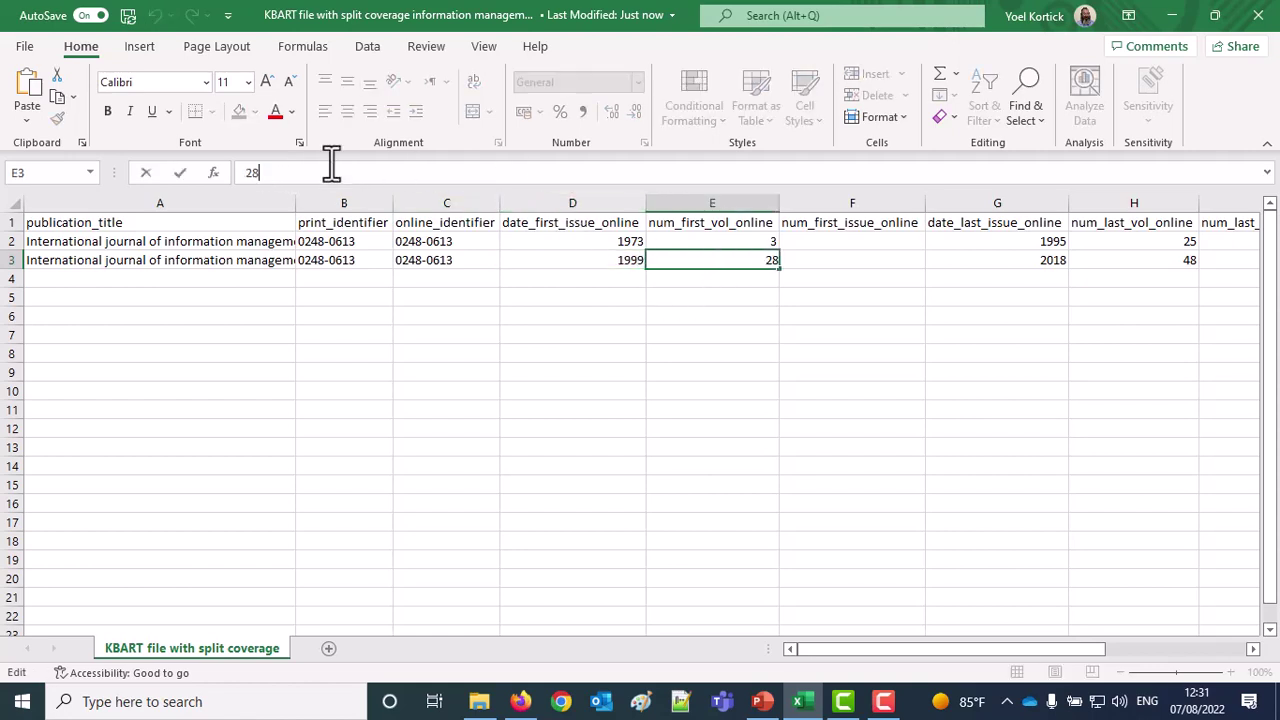
{"action": "key", "text": "BackSpace"}
In row 3, set date_last_issue_online to 2019 and num_last_vol_online to 49
{"action": "left_click", "coordinate": [977, 260]}
{"action": "left_click", "coordinate": [293, 172]}
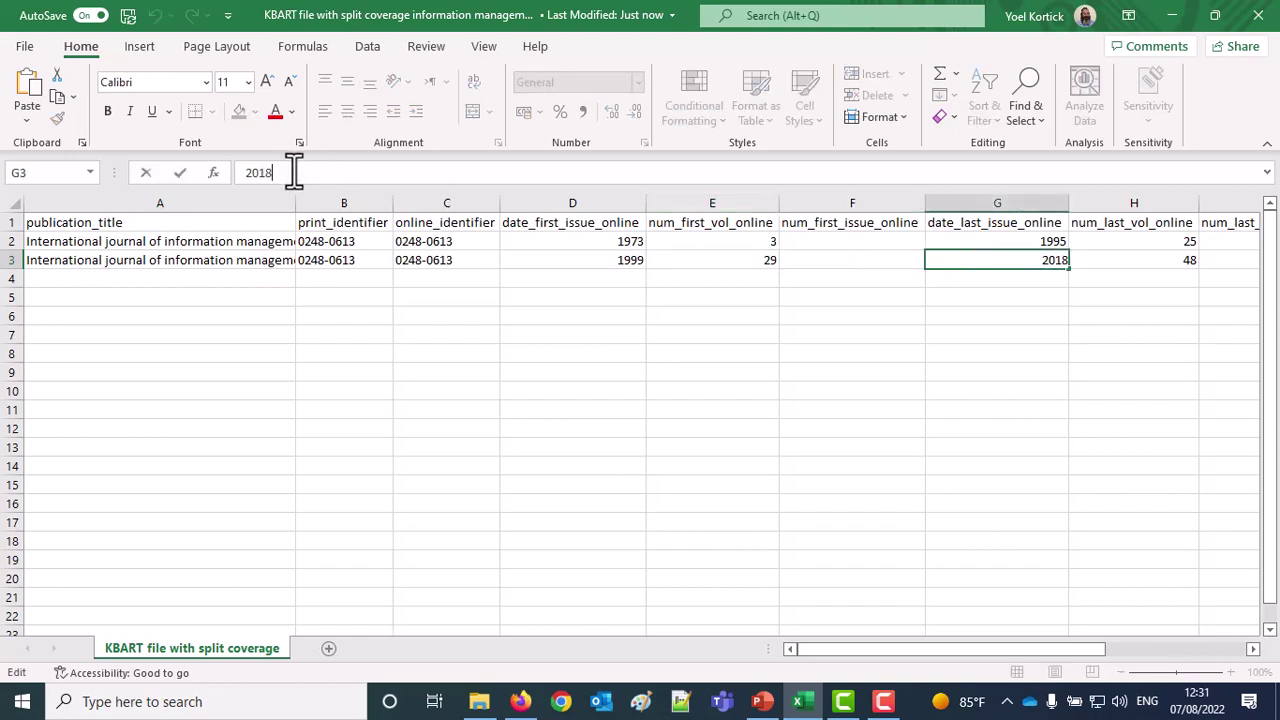
{"action": "key", "text": "BackSpace"}
{"action": "type", "text": "9"}
{"action": "left_click", "coordinate": [1142, 261]}
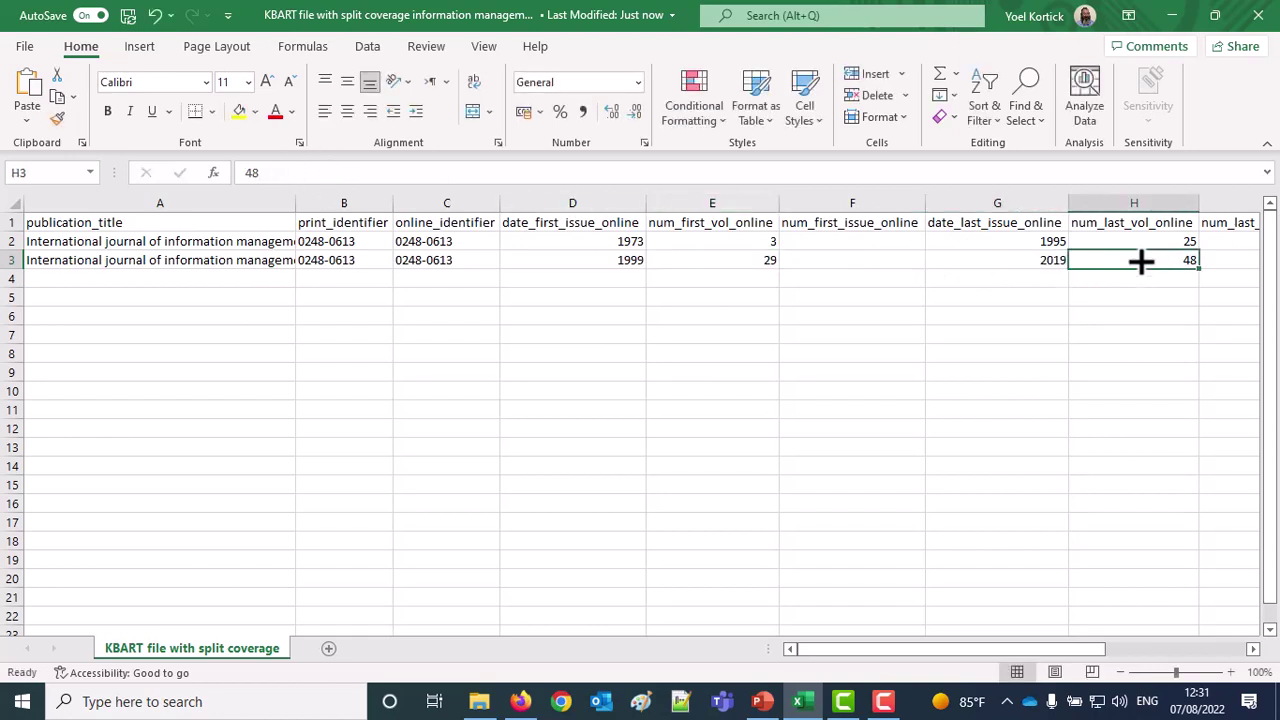
{"action": "left_click", "coordinate": [311, 174]}
{"action": "key", "text": "BackSpace"}
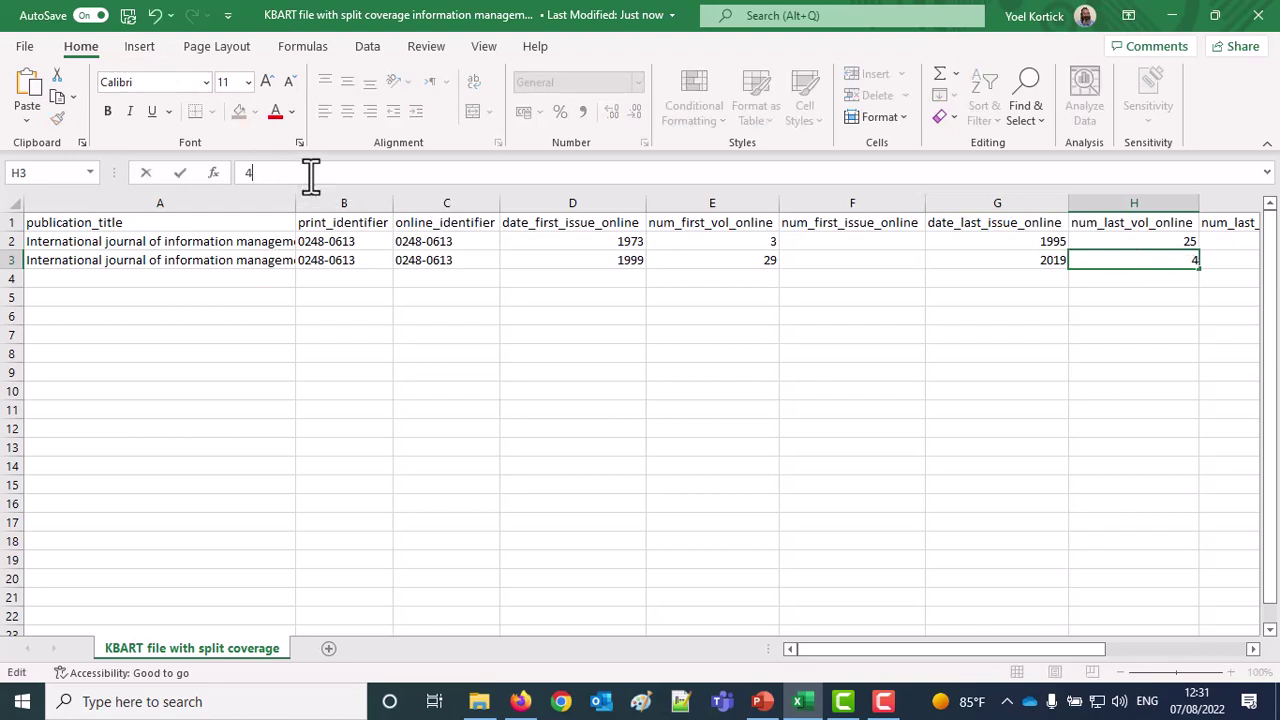
{"action": "type", "text": "9"}
Save the edited KBART workbook and close it to return to Alma
{"action": "left_click", "coordinate": [84, 16]}
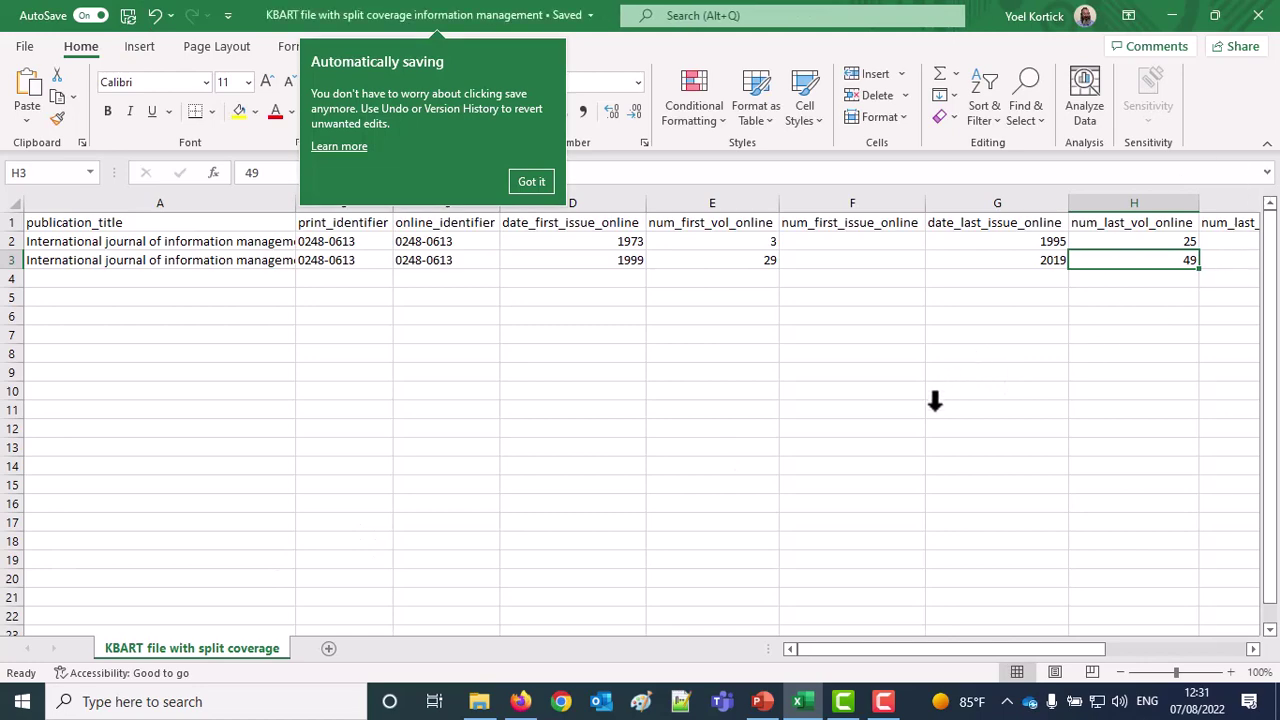
{"action": "left_click", "coordinate": [545, 190]}
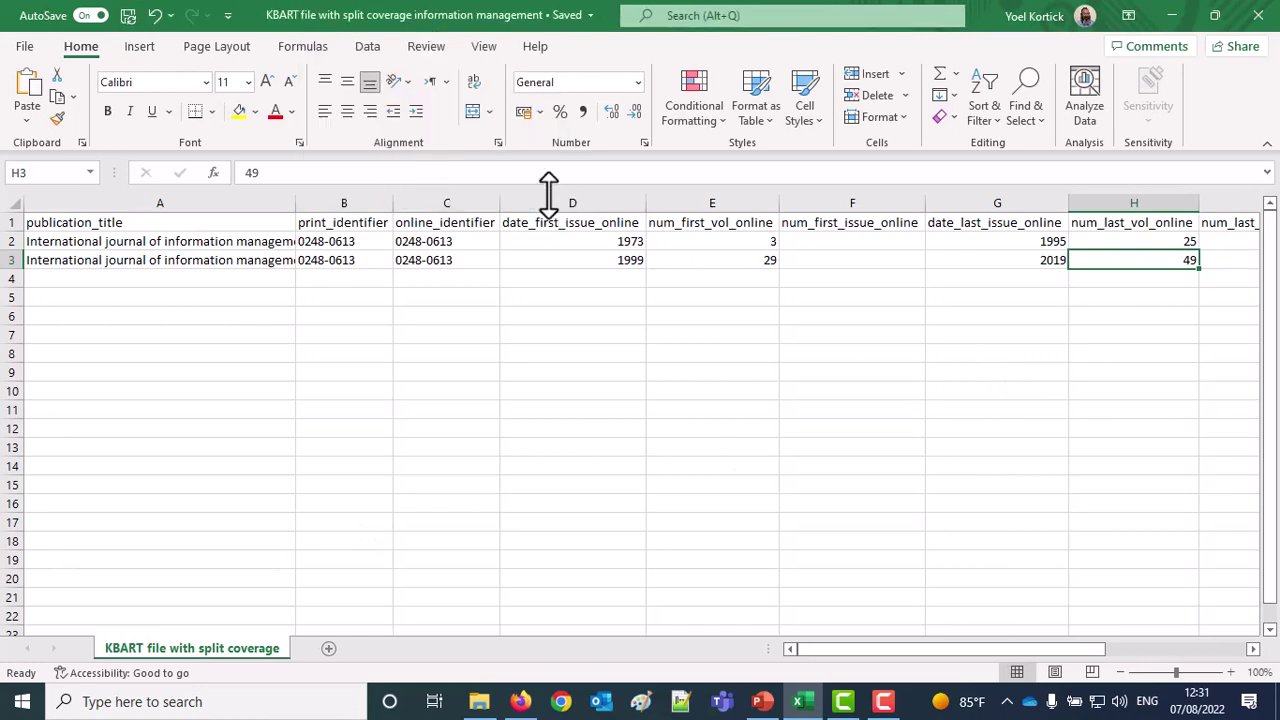
{"action": "left_click", "coordinate": [1258, 15]}
{"action": "left_click", "coordinate": [1260, 18]}
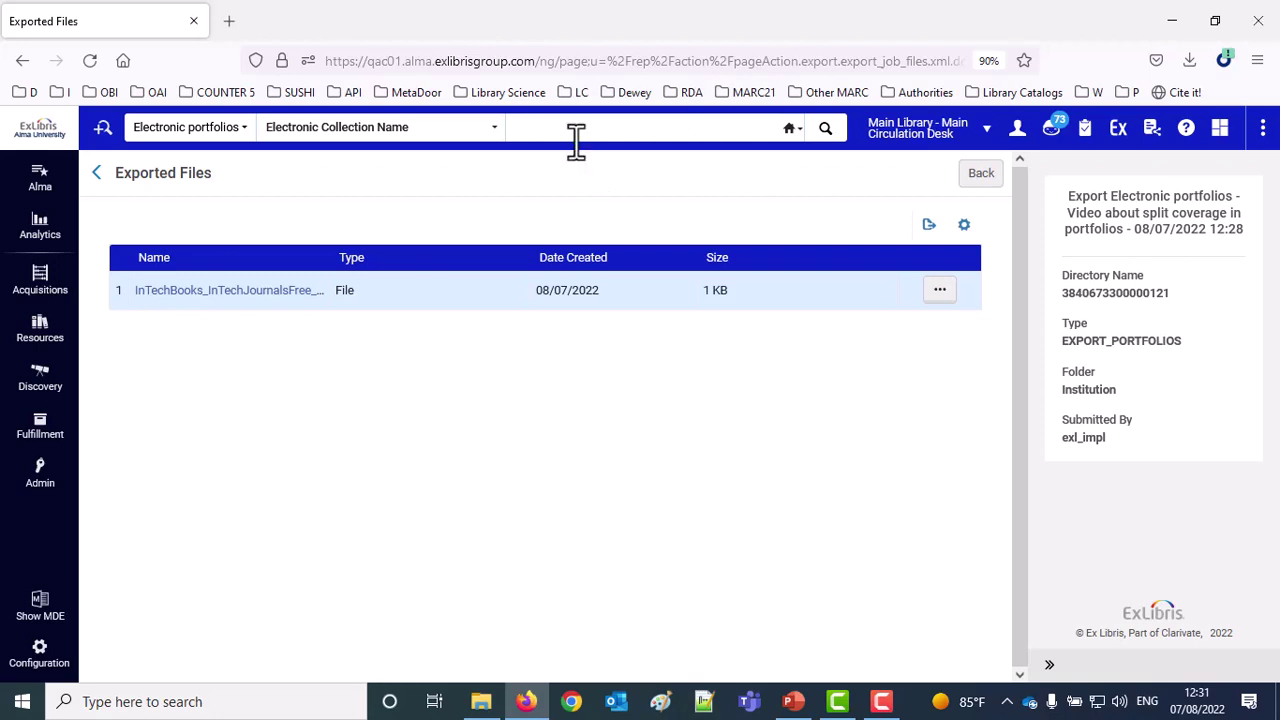
Search electronic collections by Electronic Collection Name for InTech Journals Free
{"action": "left_click", "coordinate": [152, 135]}
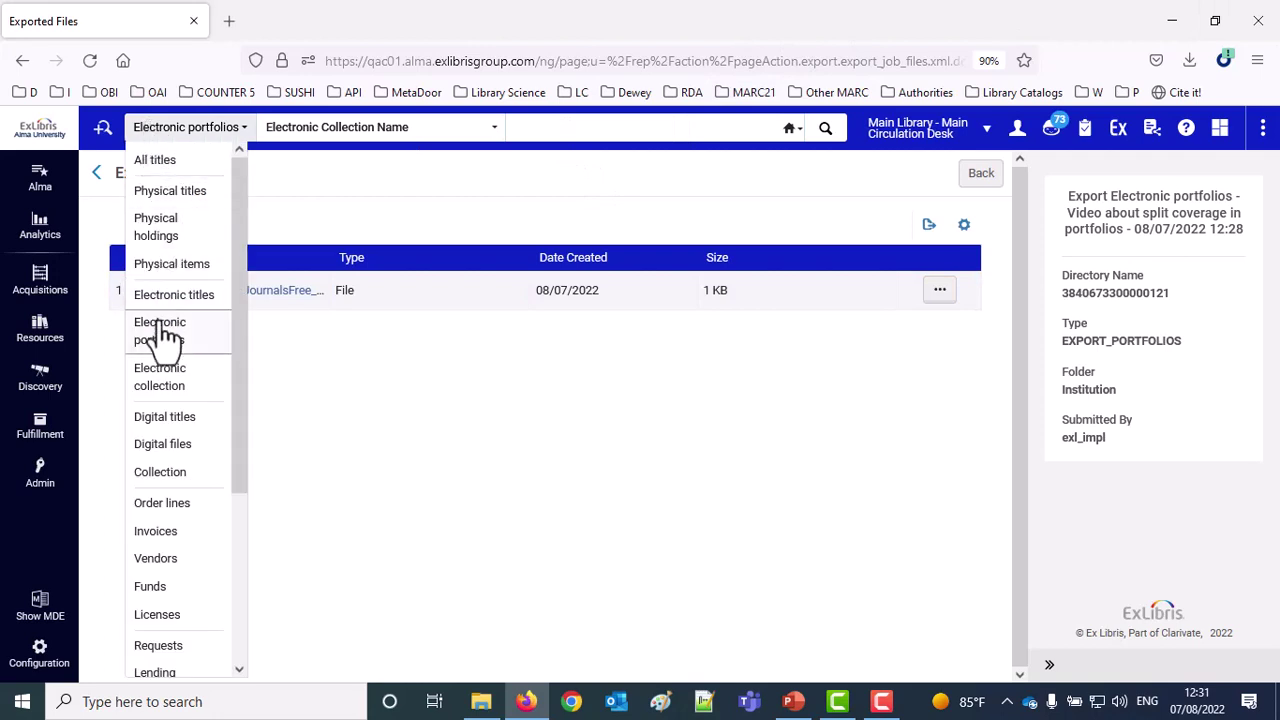
{"action": "left_click", "coordinate": [161, 379]}
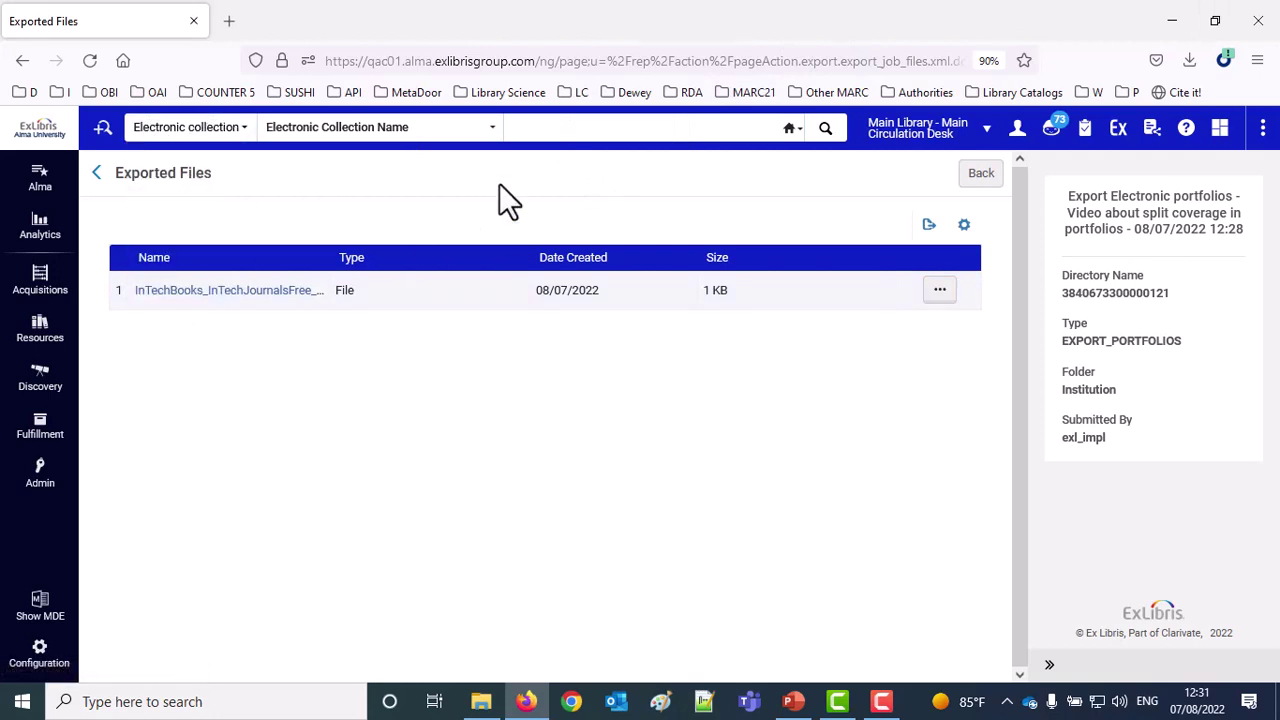
{"action": "type", "text": "intech"}
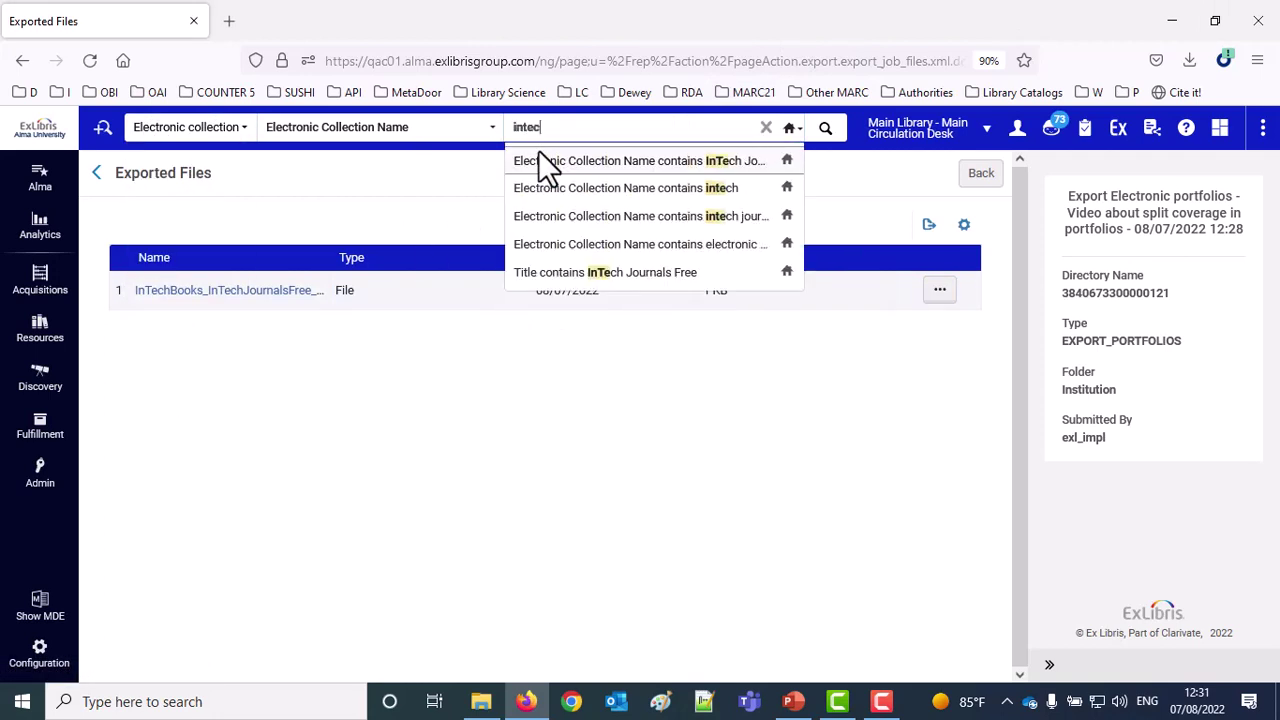
{"action": "left_click", "coordinate": [749, 168]}
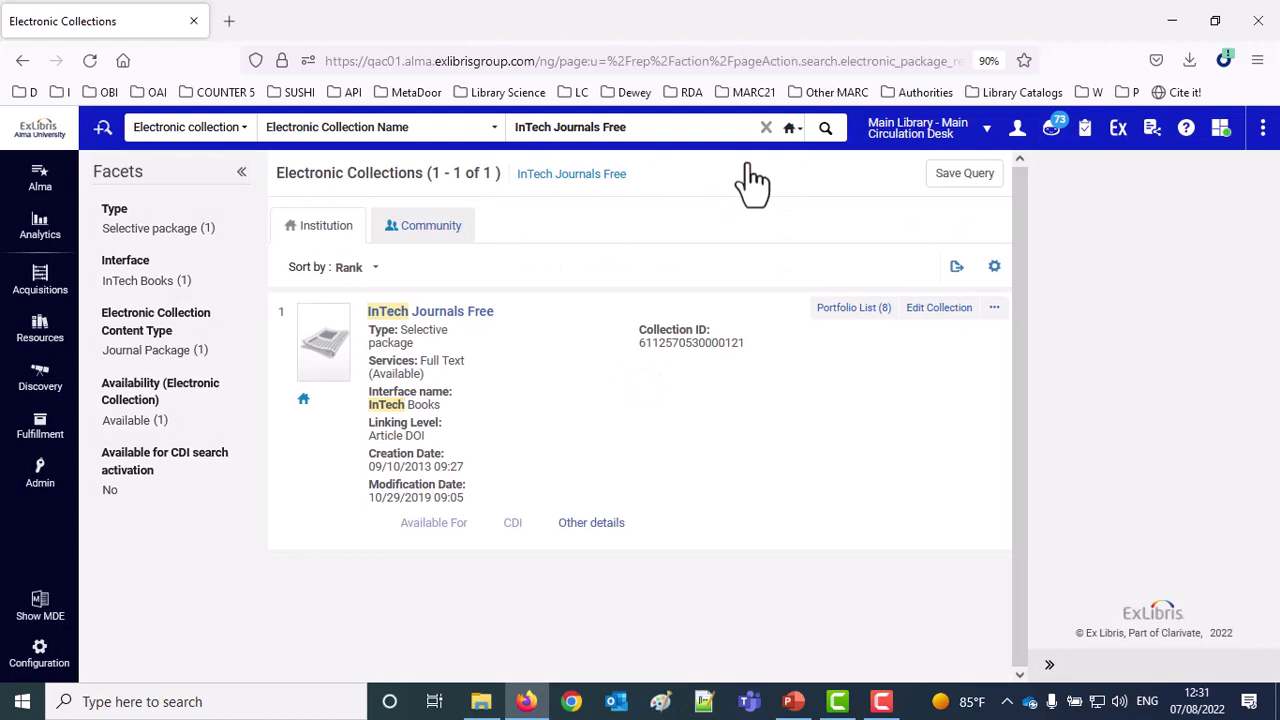
Open the full text service of the InTech Journals Free collection for editing and show its portfolios
{"action": "left_click", "coordinate": [995, 310]}
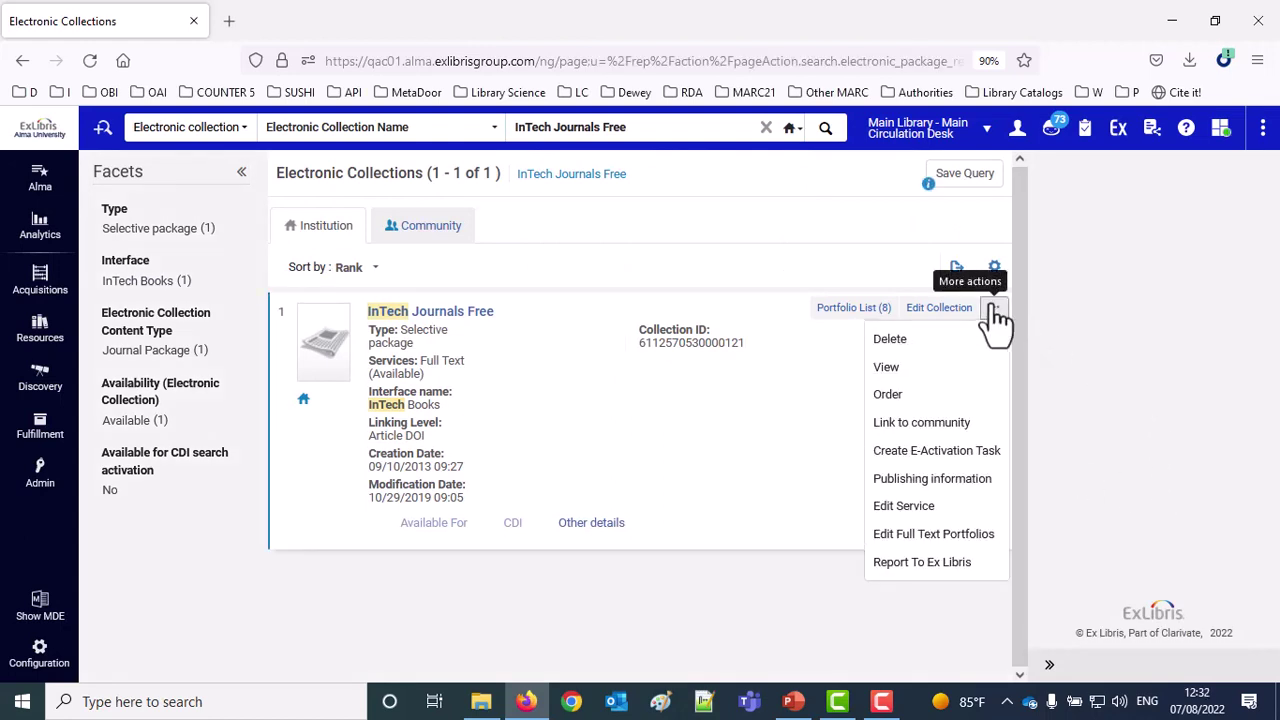
{"action": "left_click", "coordinate": [905, 507]}
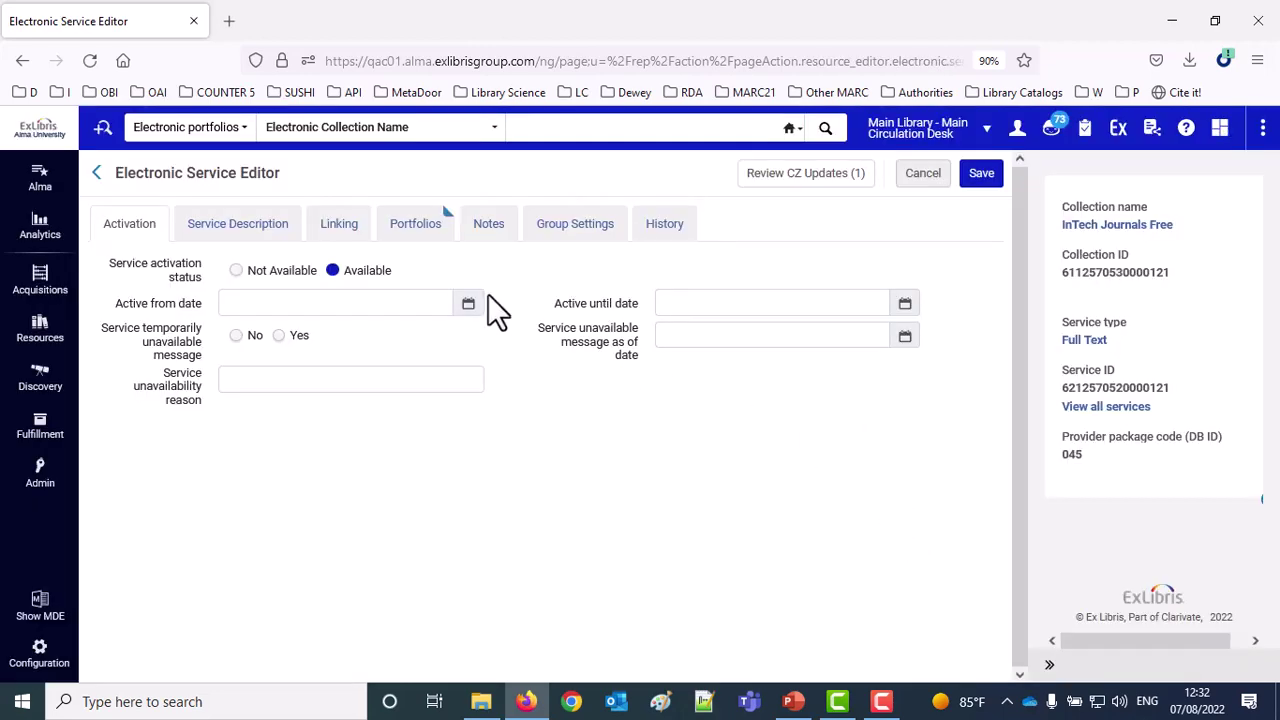
{"action": "left_click", "coordinate": [431, 238]}
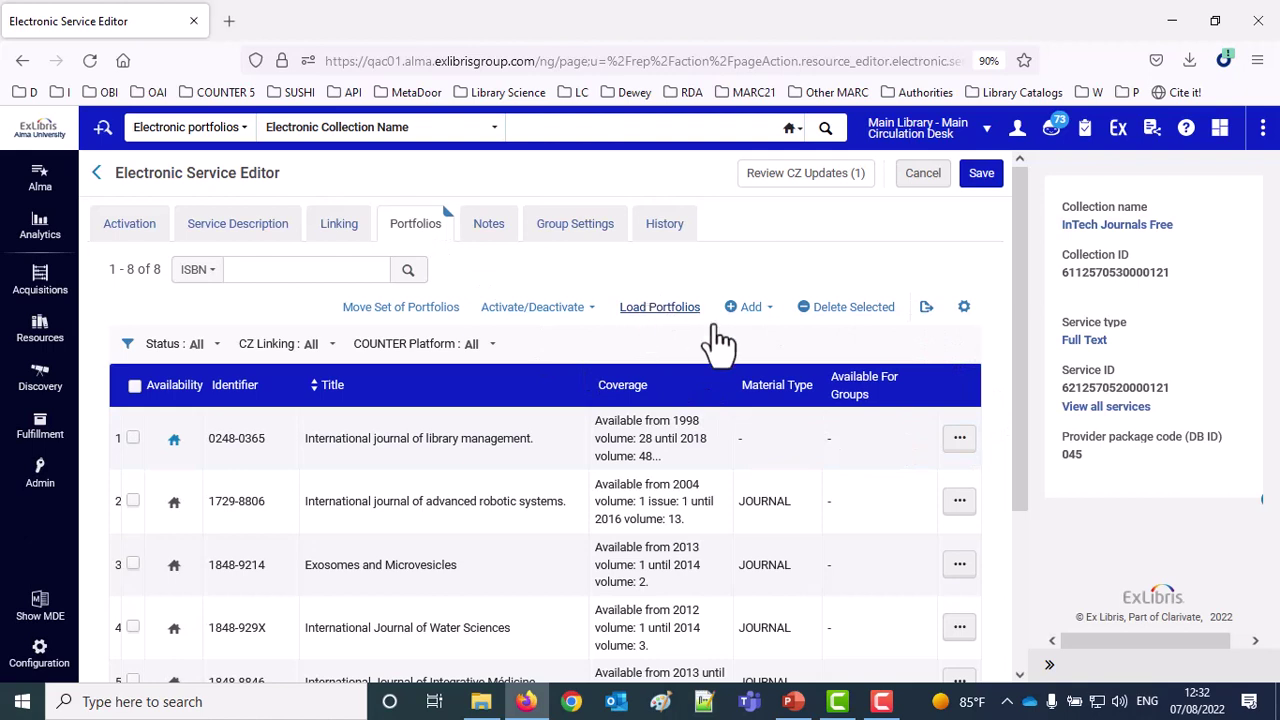
Check the export options and the number of portfolios listed for the InTech Journals Free service
{"action": "left_click", "coordinate": [924, 310]}
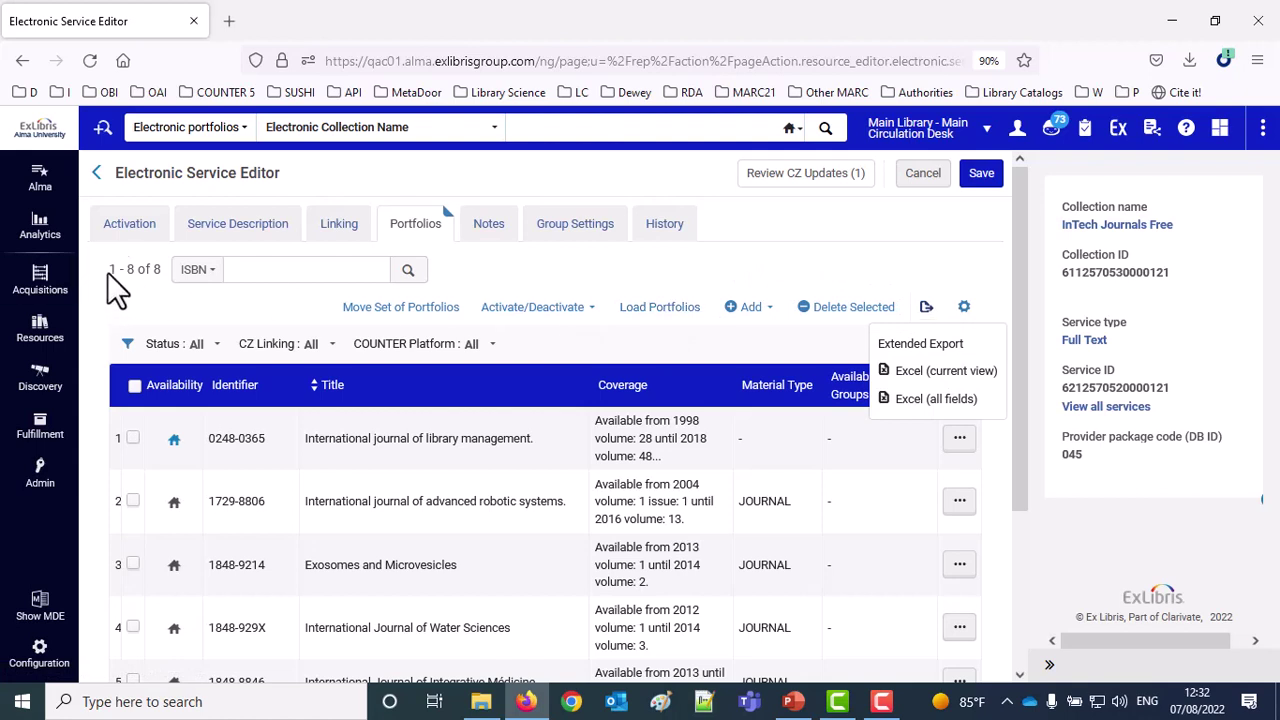
{"action": "left_click_drag", "start_coordinate": [107, 272], "coordinate": [167, 275]}
{"action": "mouse_move", "coordinate": [837, 708]}
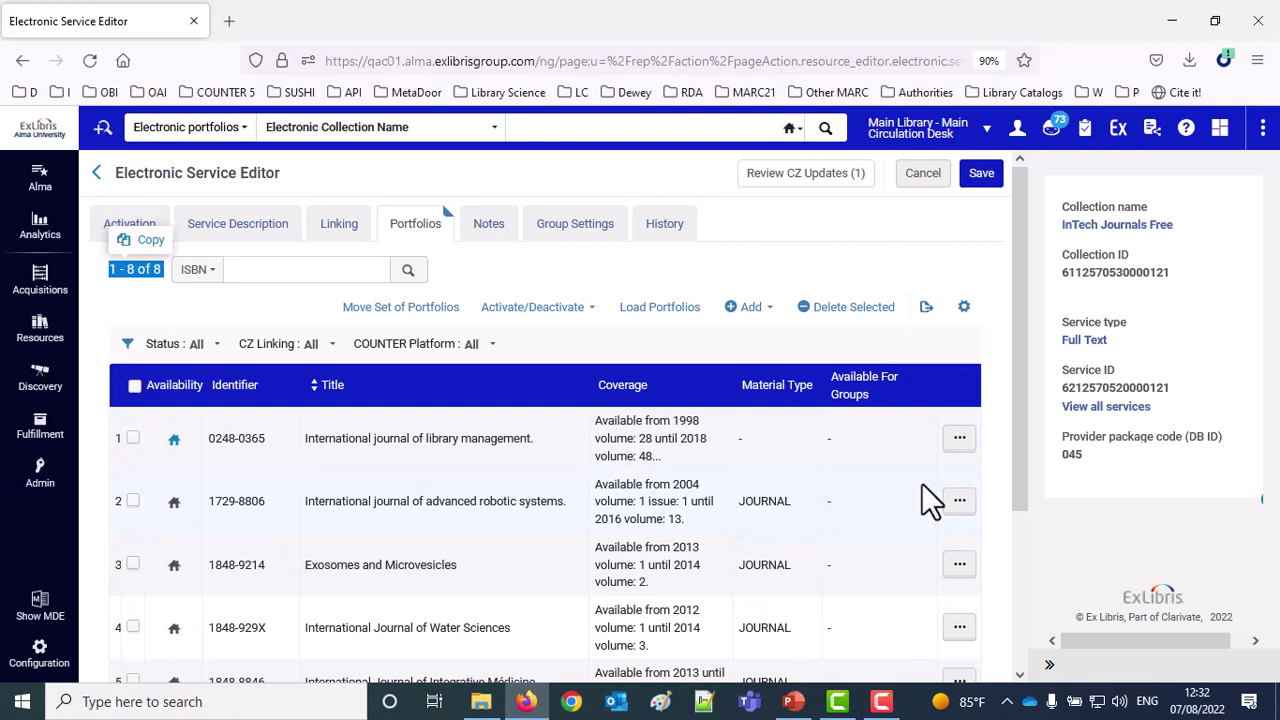
Start loading portfolios into the service in KBART format and select the file "KBART file with split coverage information management"
{"action": "left_click", "coordinate": [659, 310]}
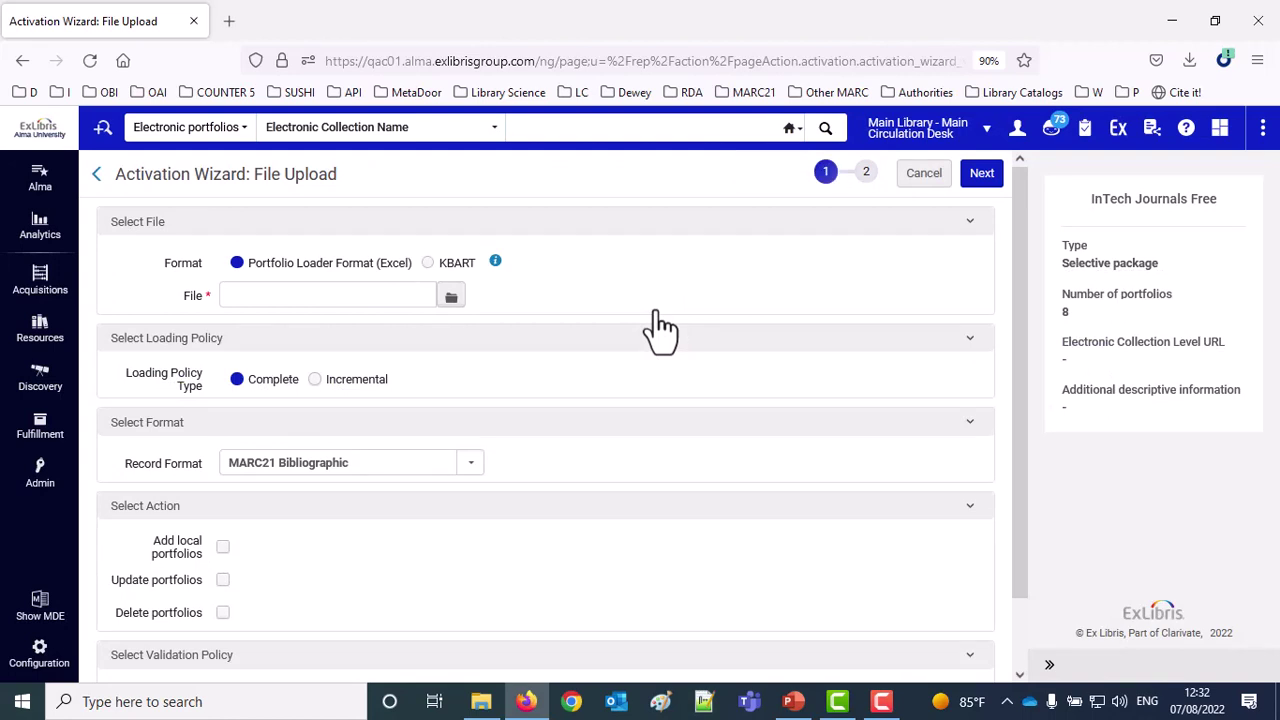
{"action": "left_click", "coordinate": [428, 262]}
{"action": "left_click", "coordinate": [451, 298]}
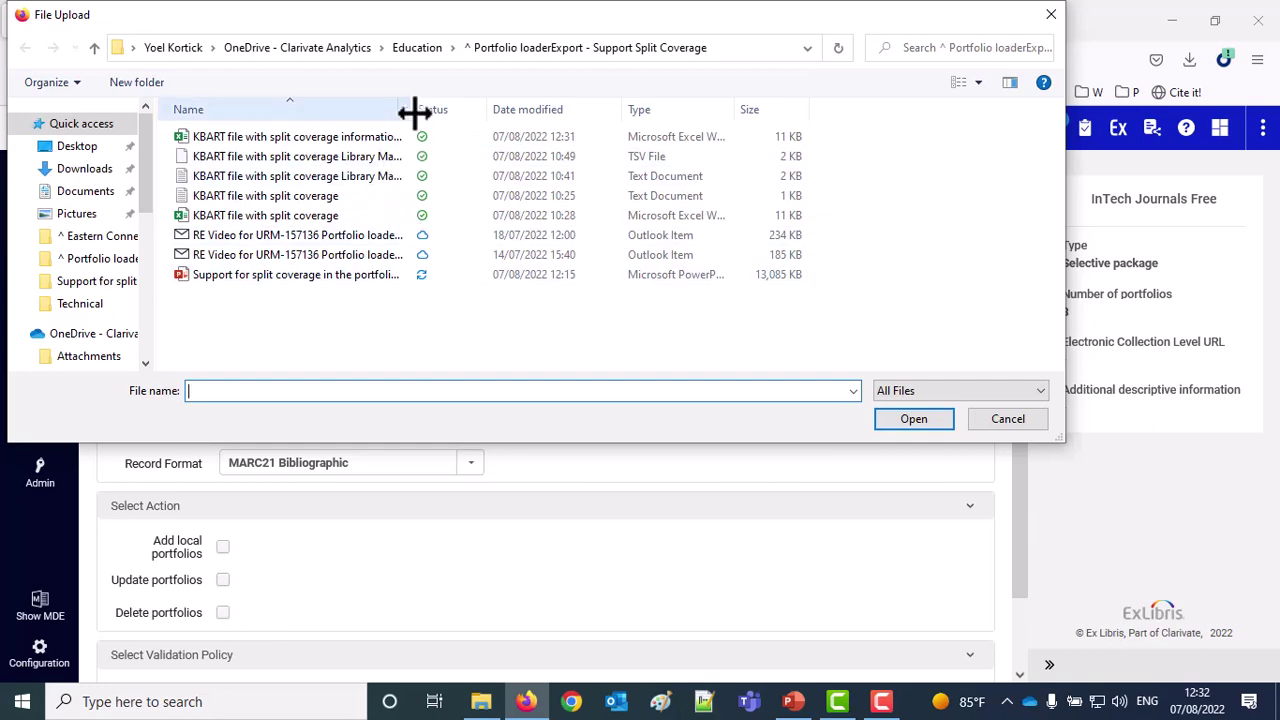
{"action": "left_click", "coordinate": [303, 142]}
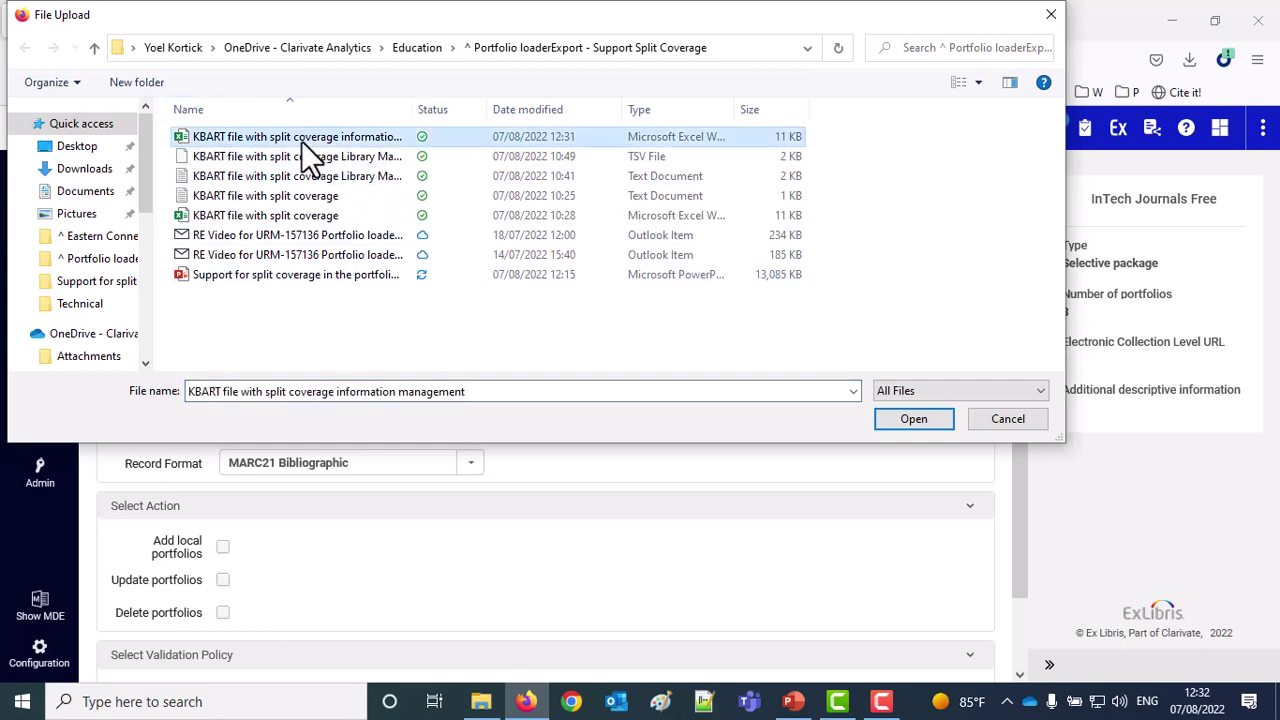
{"action": "double_click", "coordinate": [303, 142]}
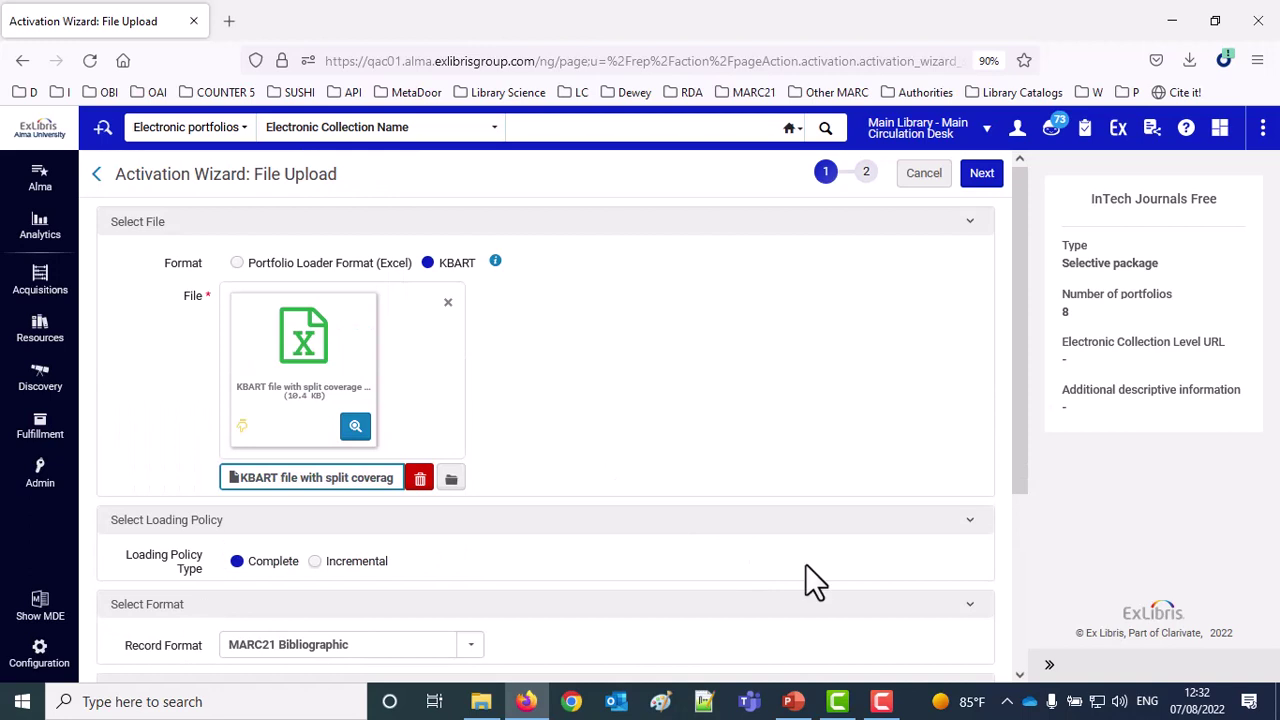
Enable adding local portfolios for the complete load and continue to the activation summary
{"action": "scroll", "coordinate": [703, 550], "scroll_direction": "down", "scroll_amount": 1}
{"action": "scroll", "coordinate": [443, 525], "scroll_direction": "down", "scroll_amount": 2}
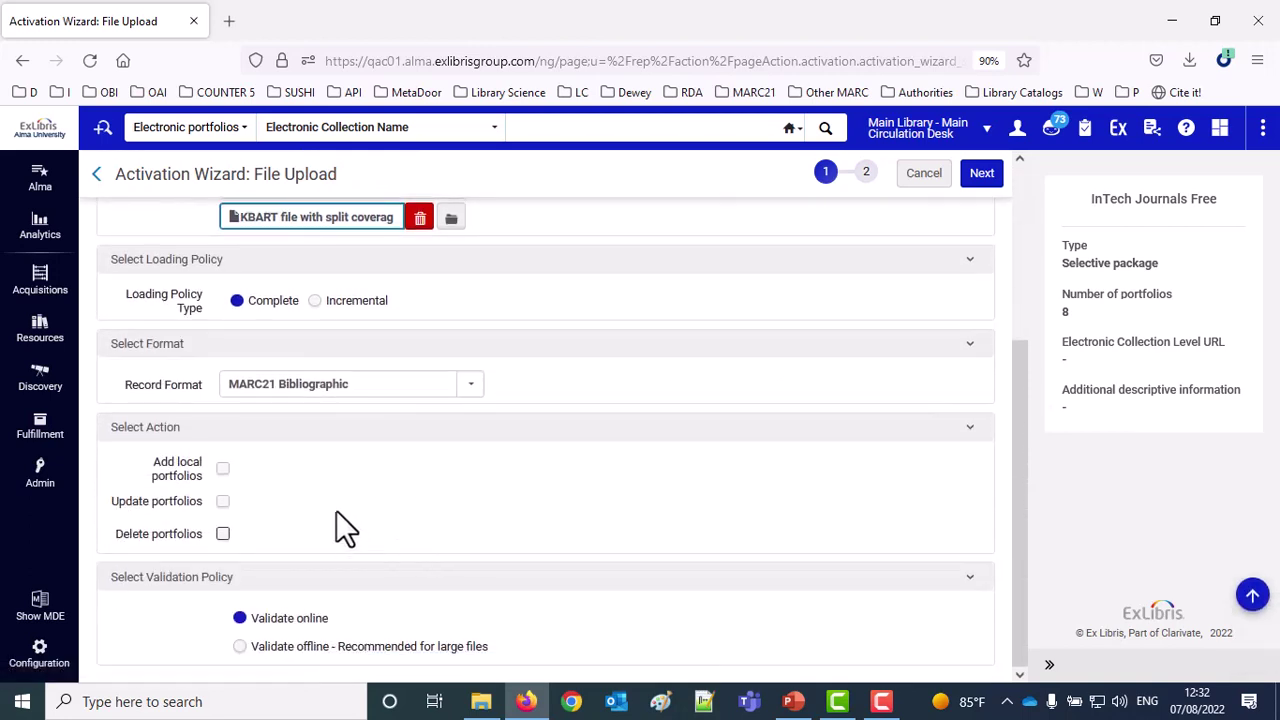
{"action": "left_click", "coordinate": [223, 470]}
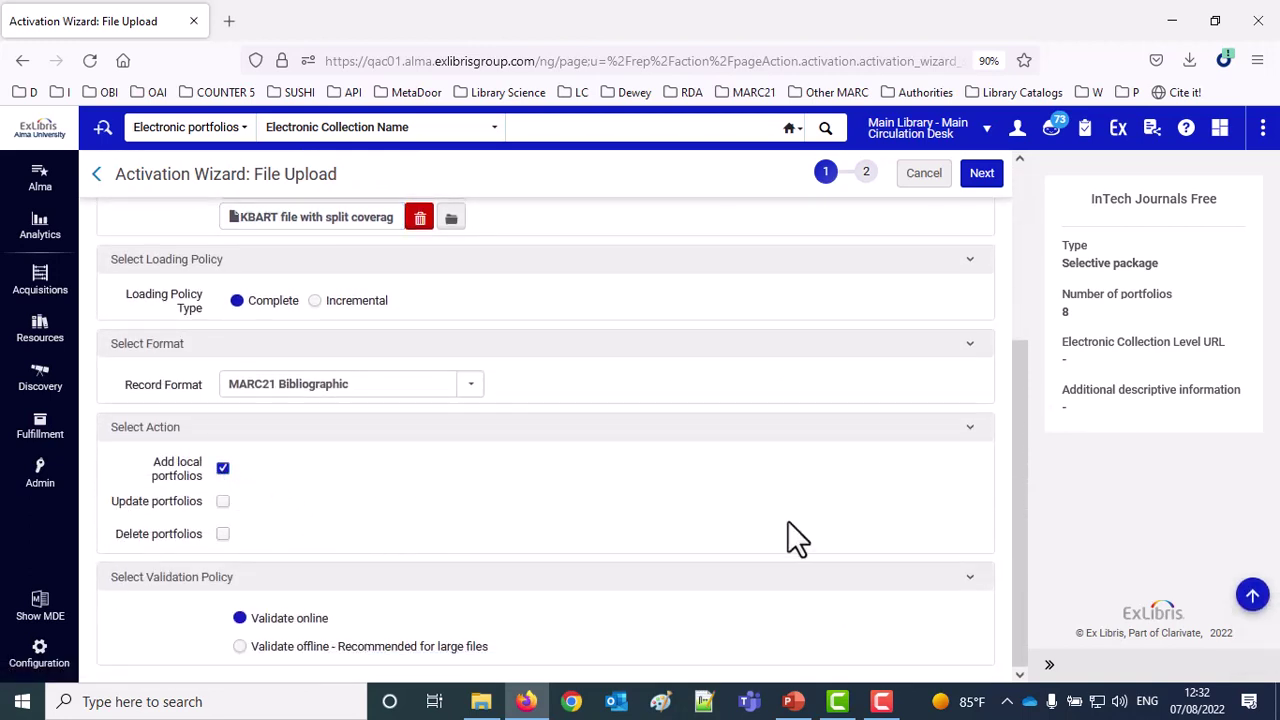
{"action": "scroll", "coordinate": [787, 522], "scroll_direction": "up", "scroll_amount": 3}
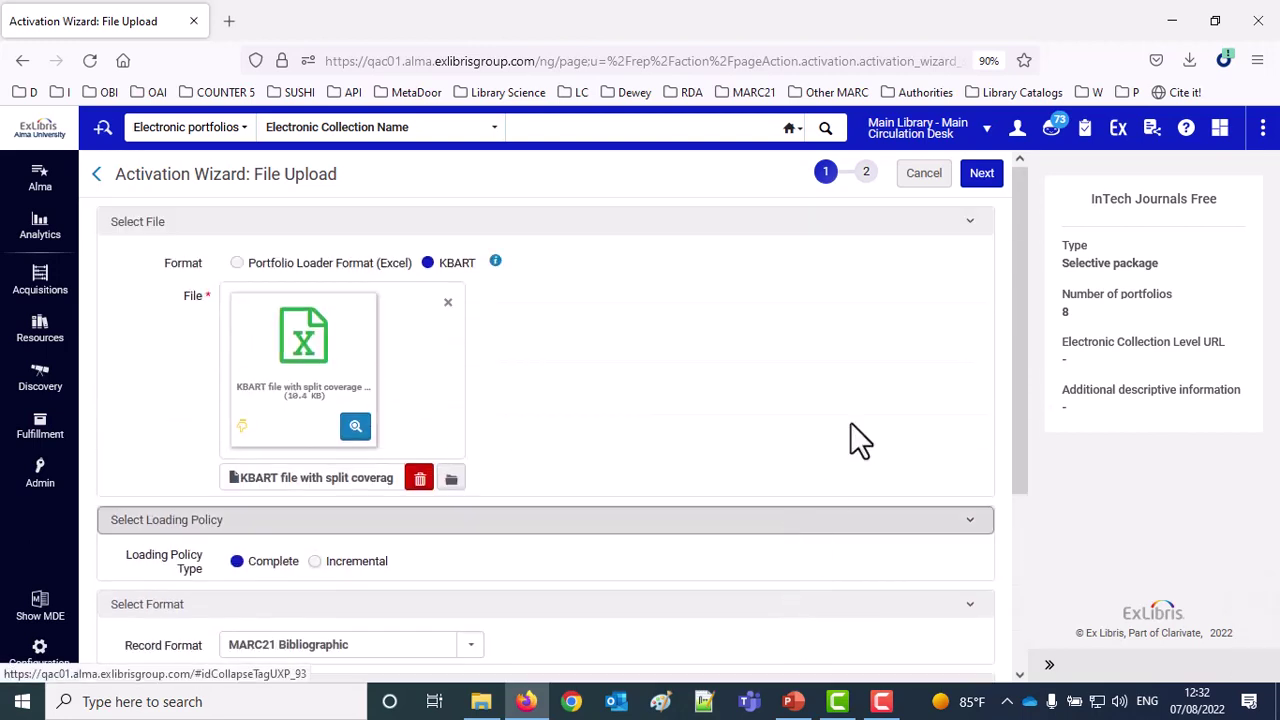
{"action": "left_click", "coordinate": [981, 185]}
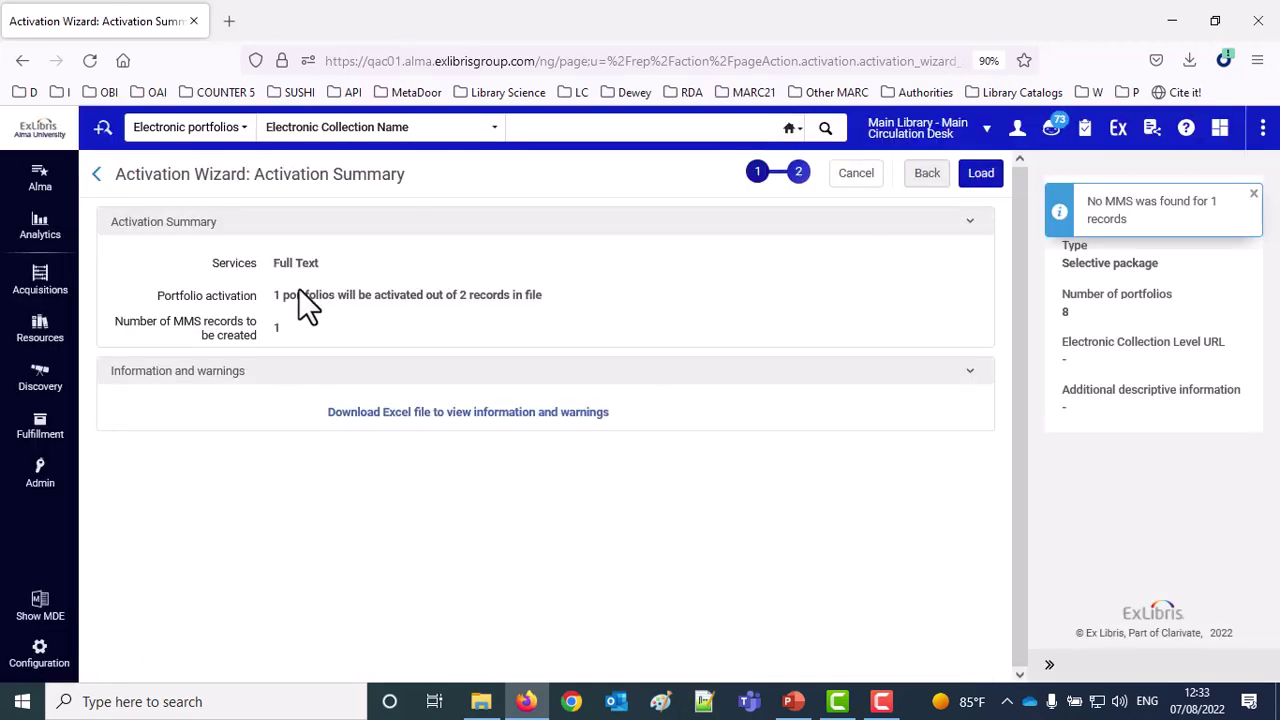
Review the portfolio activation line in the summary and load the file
{"action": "left_click_drag", "start_coordinate": [316, 296], "coordinate": [557, 293]}
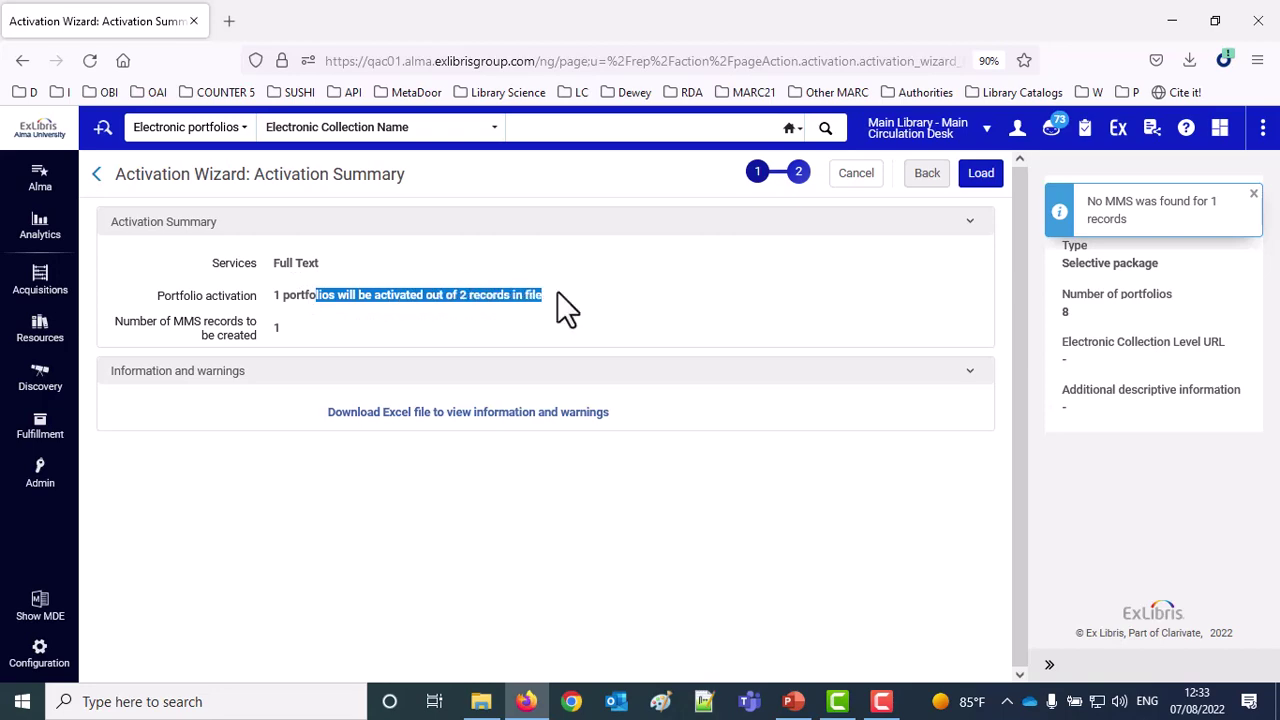
{"action": "left_click", "coordinate": [583, 318]}
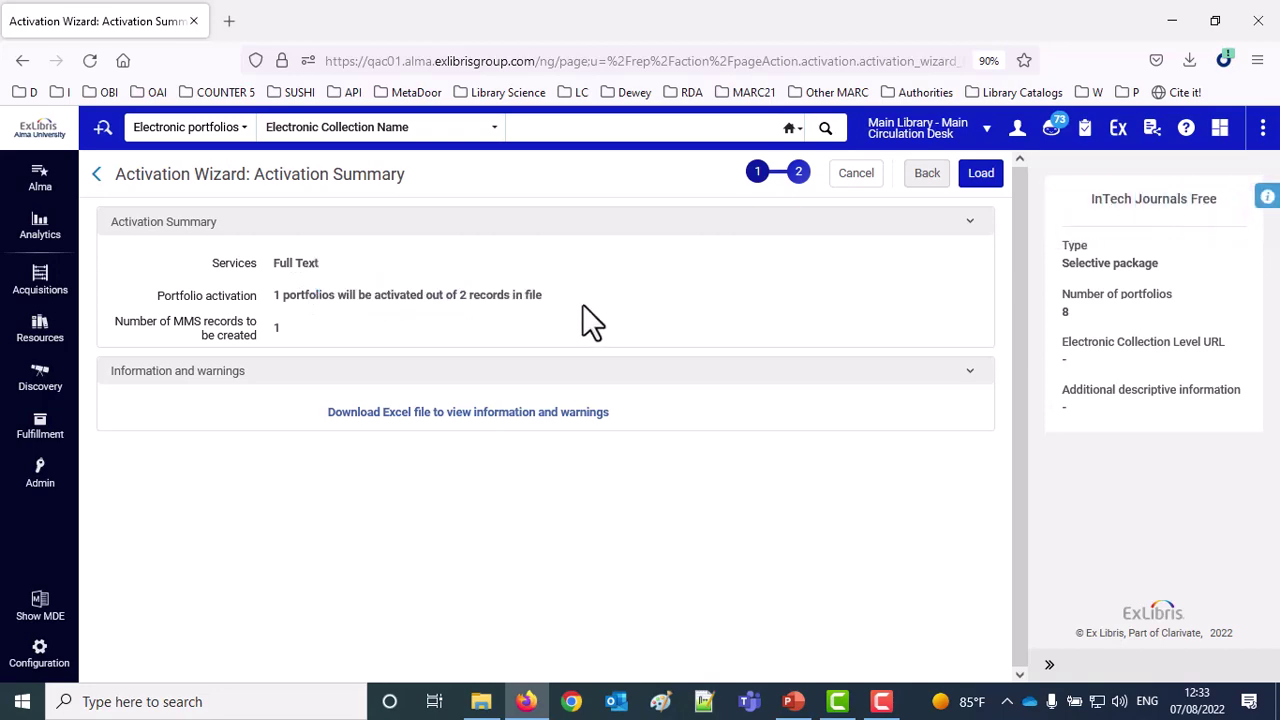
{"action": "left_click", "coordinate": [980, 174]}
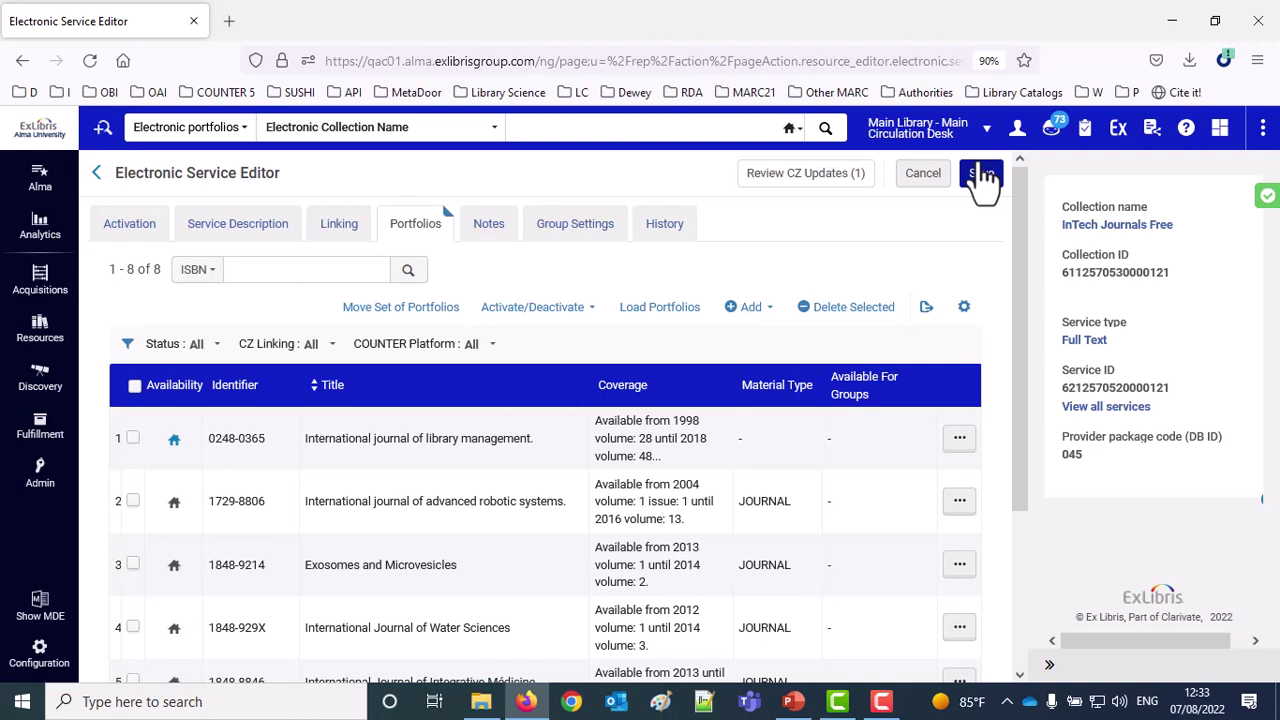
Monitor the running electronic activation job for InTech Journals Free until it finishes, and check it in the job history
{"action": "left_click", "coordinate": [40, 476]}
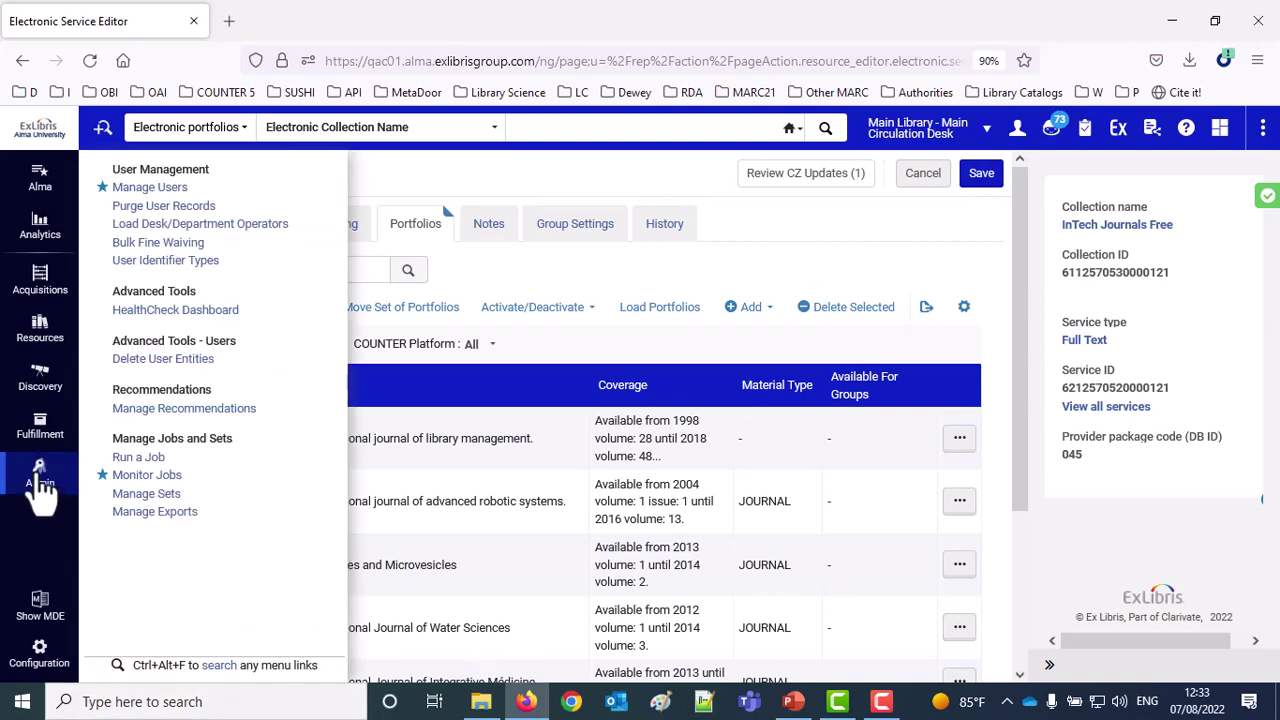
{"action": "left_click", "coordinate": [147, 476]}
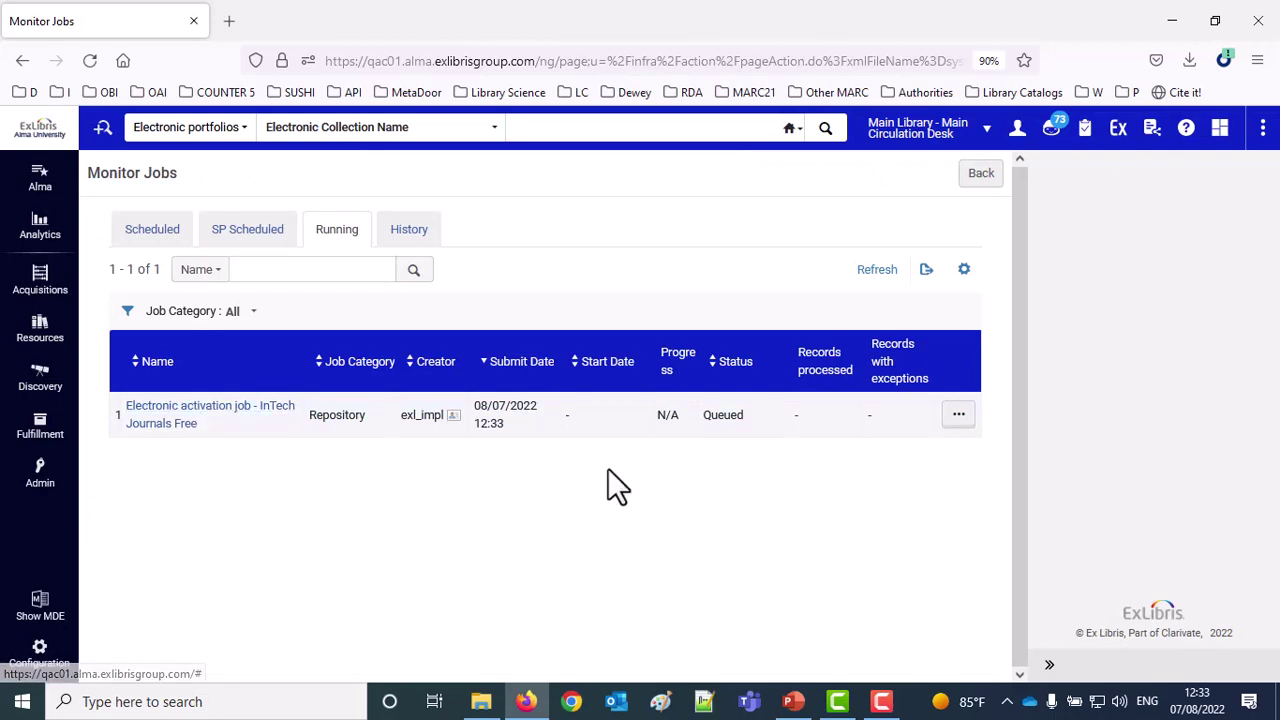
{"action": "left_click", "coordinate": [872, 272]}
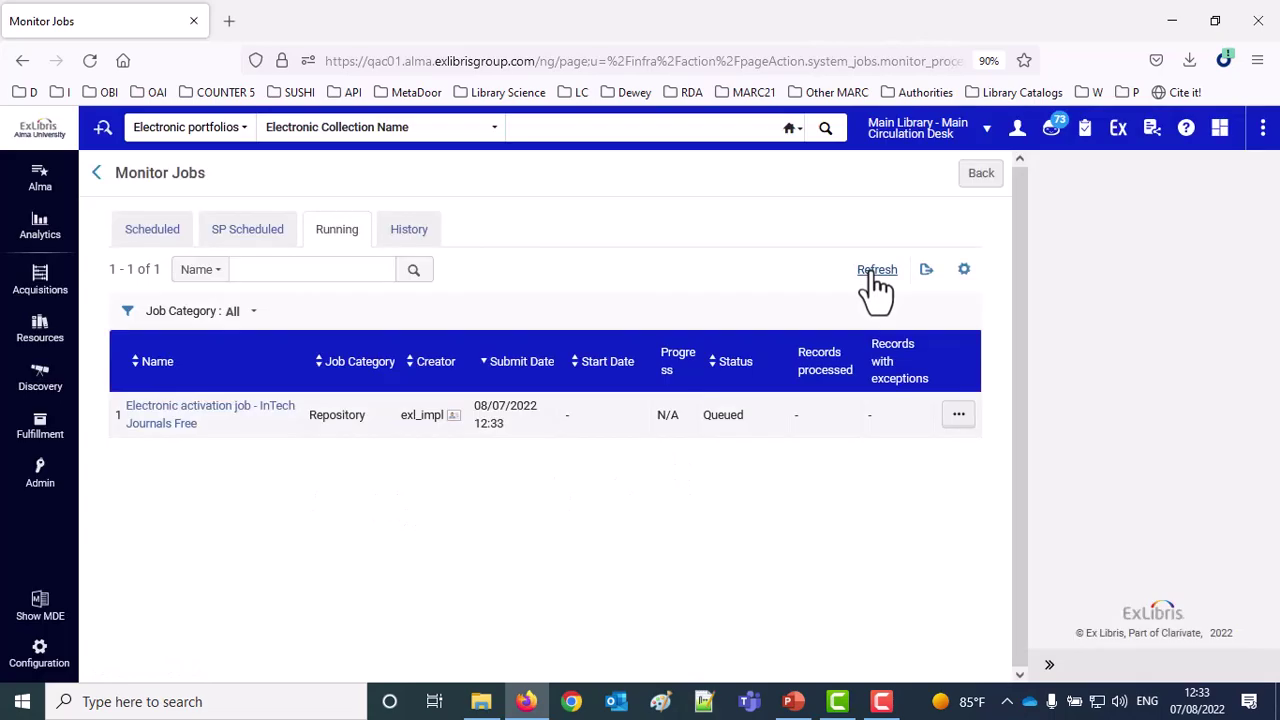
{"action": "left_click", "coordinate": [872, 272]}
{"action": "left_click", "coordinate": [872, 272]}
{"action": "left_click", "coordinate": [872, 278]}
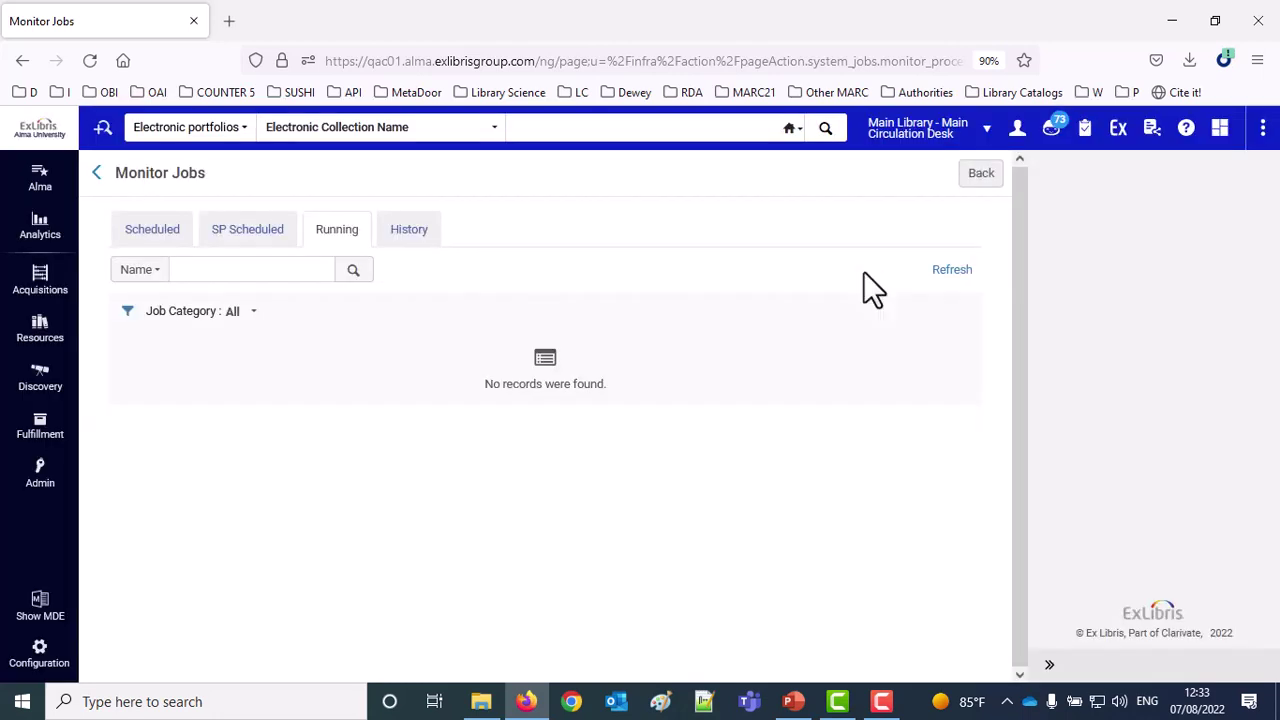
{"action": "left_click", "coordinate": [409, 229]}
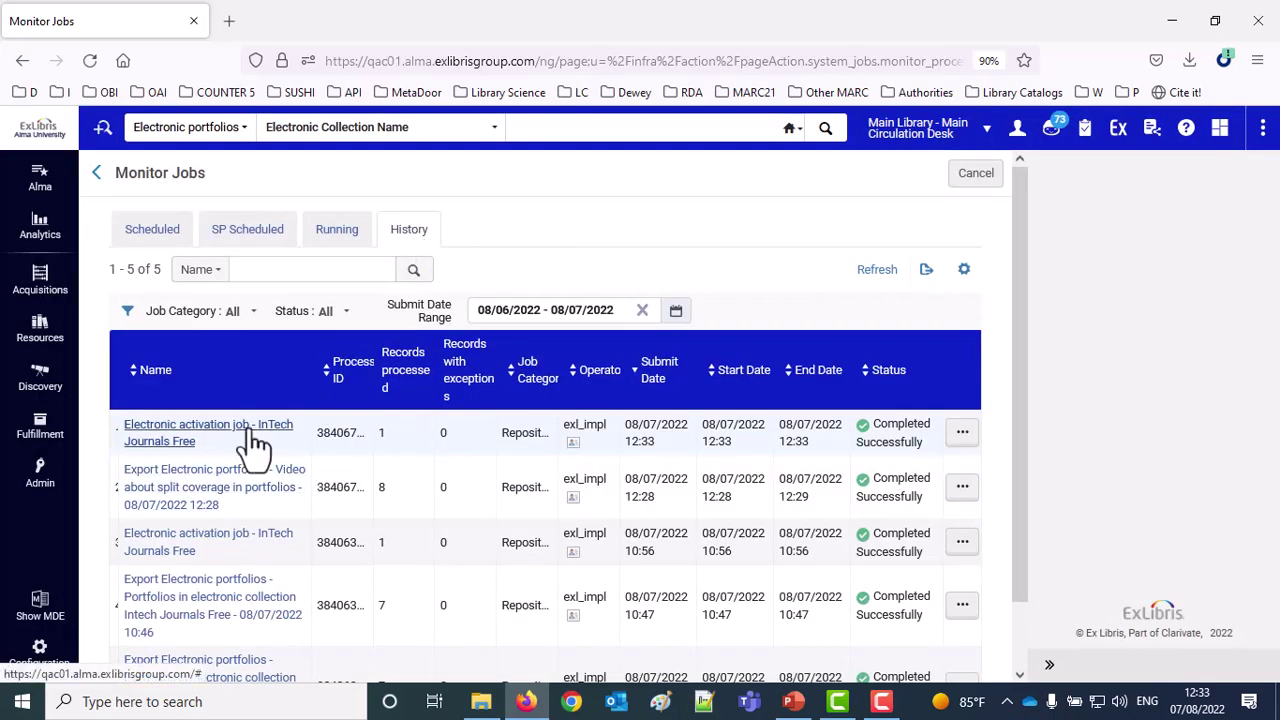
Search electronic portfolios by Electronic Collection Name for intech journals free and examine the coverage of International journal of information management
{"action": "left_click", "coordinate": [549, 129]}
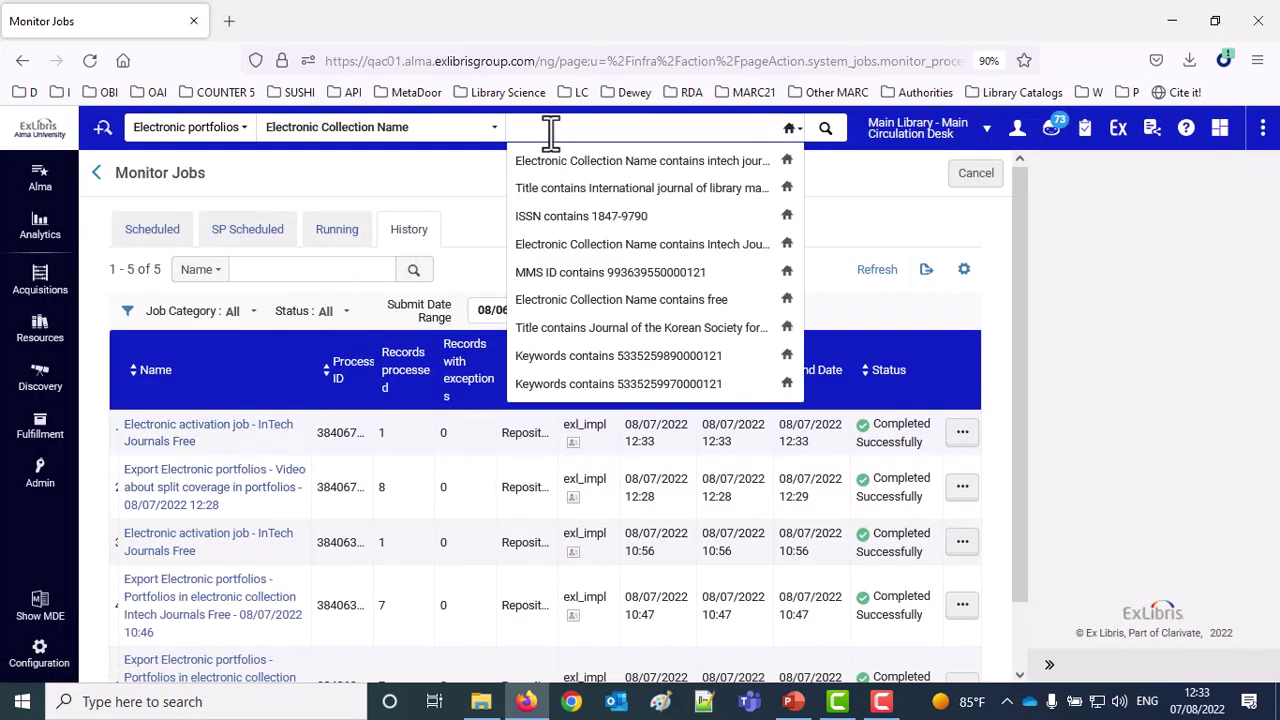
{"action": "left_click", "coordinate": [582, 163]}
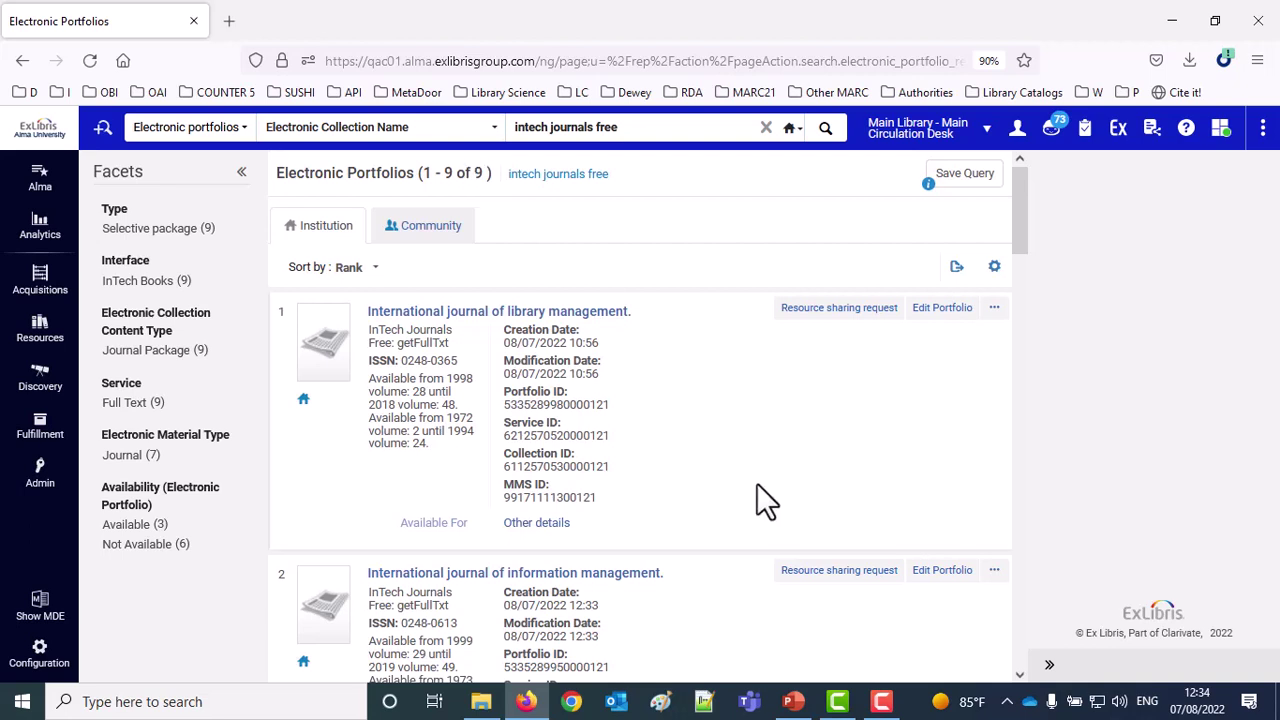
{"action": "scroll", "coordinate": [757, 483], "scroll_direction": "down", "scroll_amount": 3}
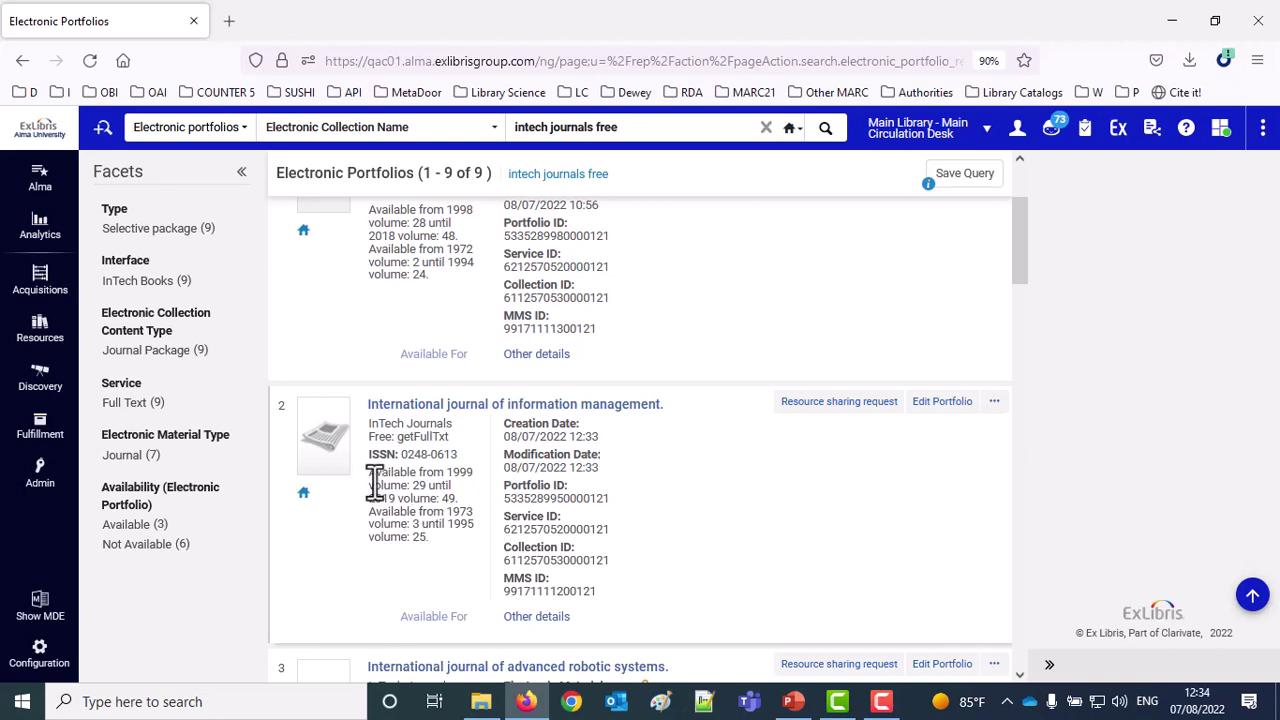
{"action": "left_click_drag", "start_coordinate": [371, 472], "coordinate": [466, 493]}
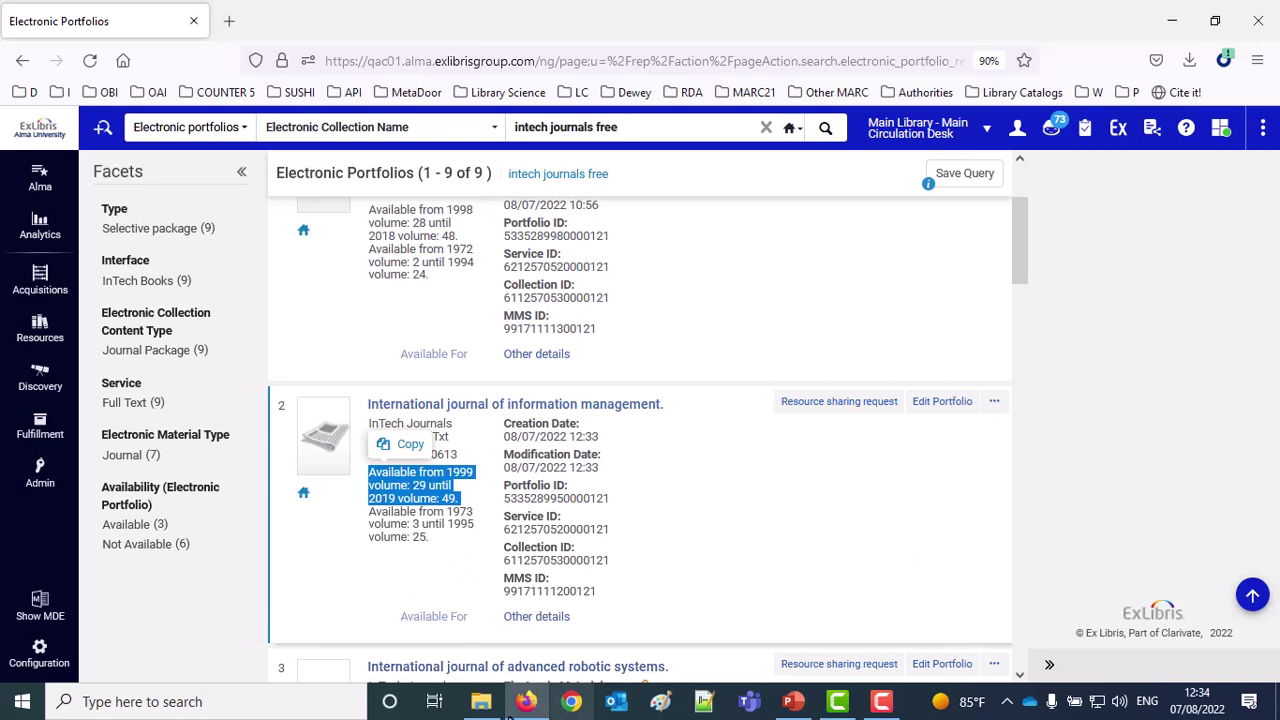
Open the workbook "KBART file with split coverage information management" and check the years and volumes in its first coverage row
{"action": "left_click", "coordinate": [481, 701]}
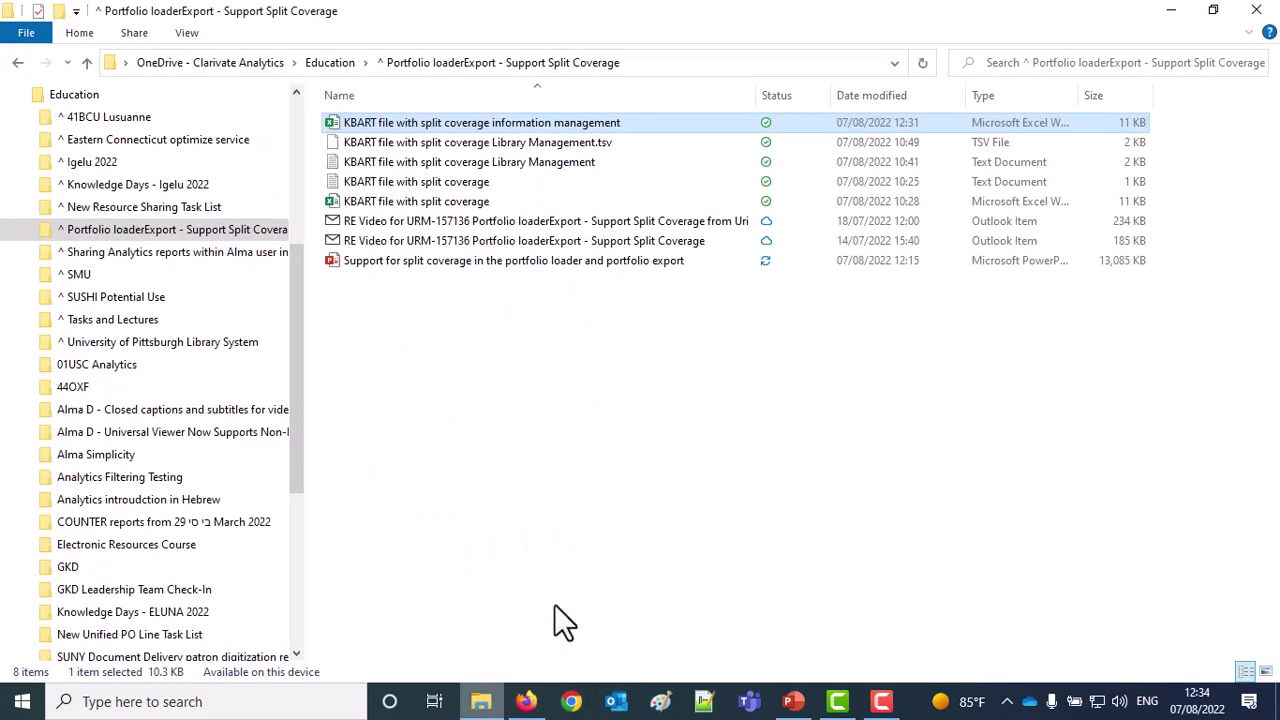
{"action": "double_click", "coordinate": [476, 128]}
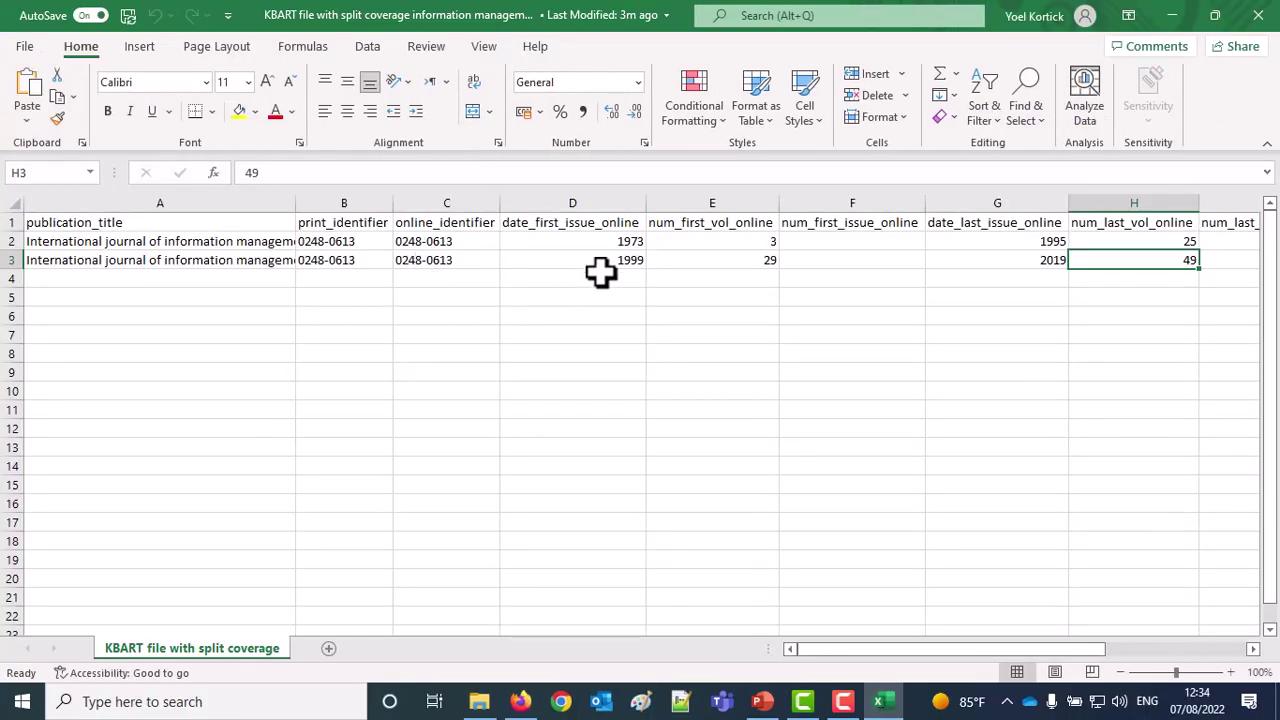
{"action": "left_click", "coordinate": [610, 244]}
{"action": "left_click", "coordinate": [720, 247]}
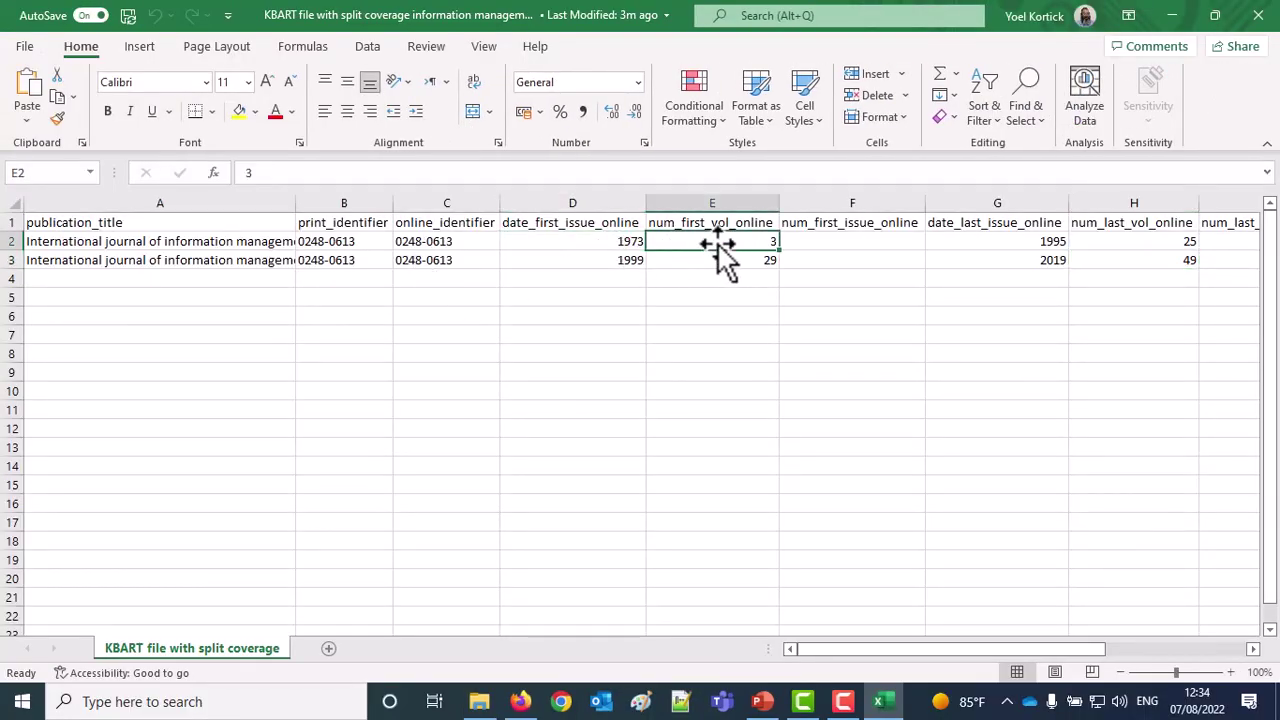
{"action": "left_click", "coordinate": [935, 247]}
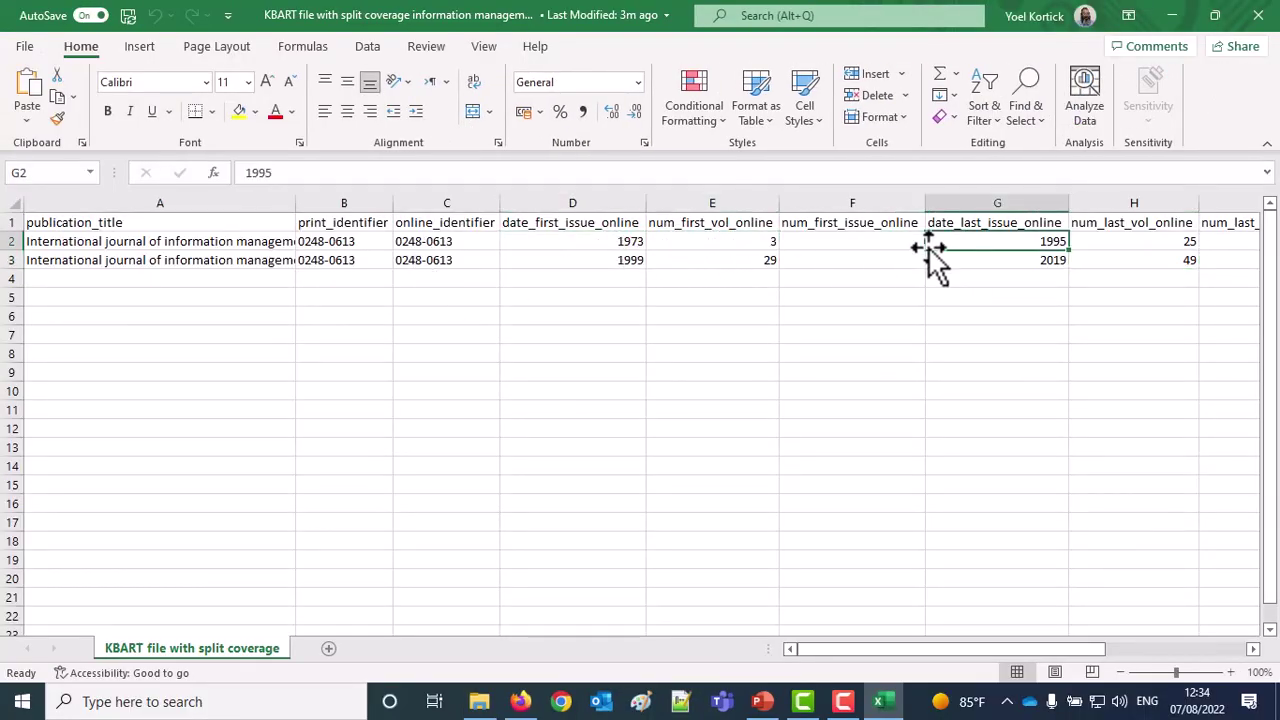
{"action": "left_click", "coordinate": [1165, 242]}
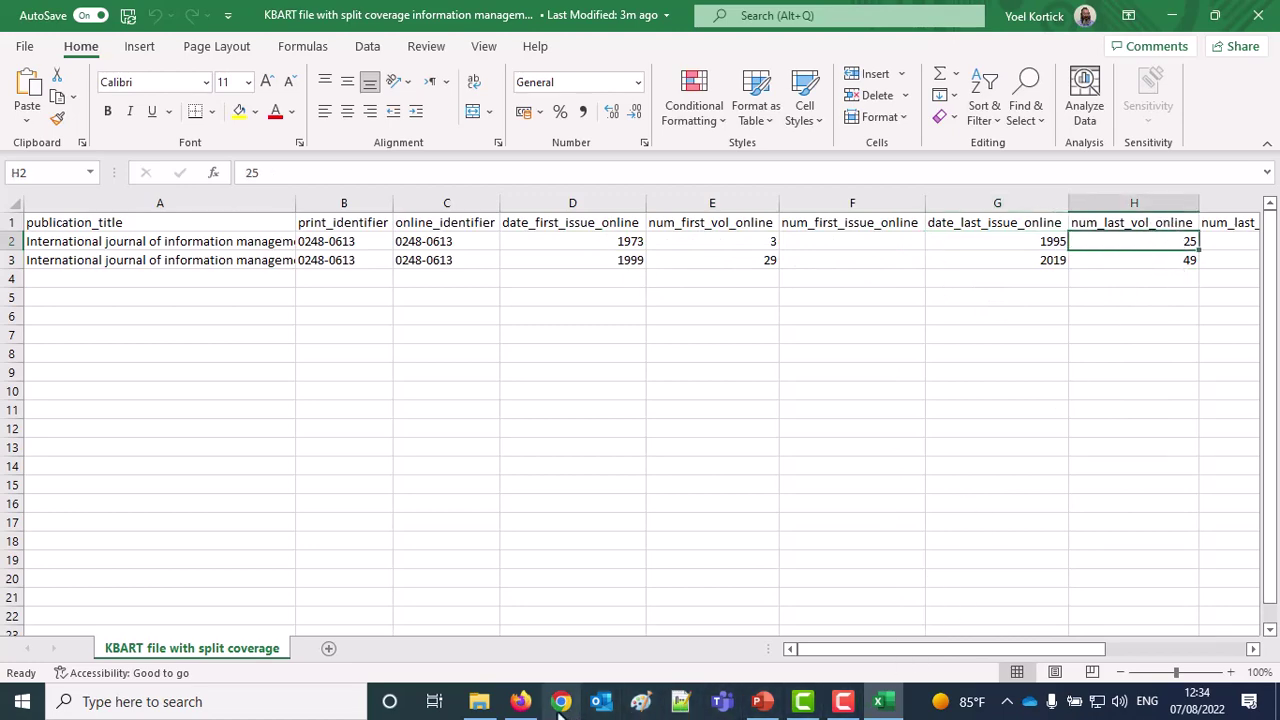
Compare the portfolio's coverage ranges in Alma with the two coverage rows of the KBART workbook
{"action": "left_click", "coordinate": [520, 701]}
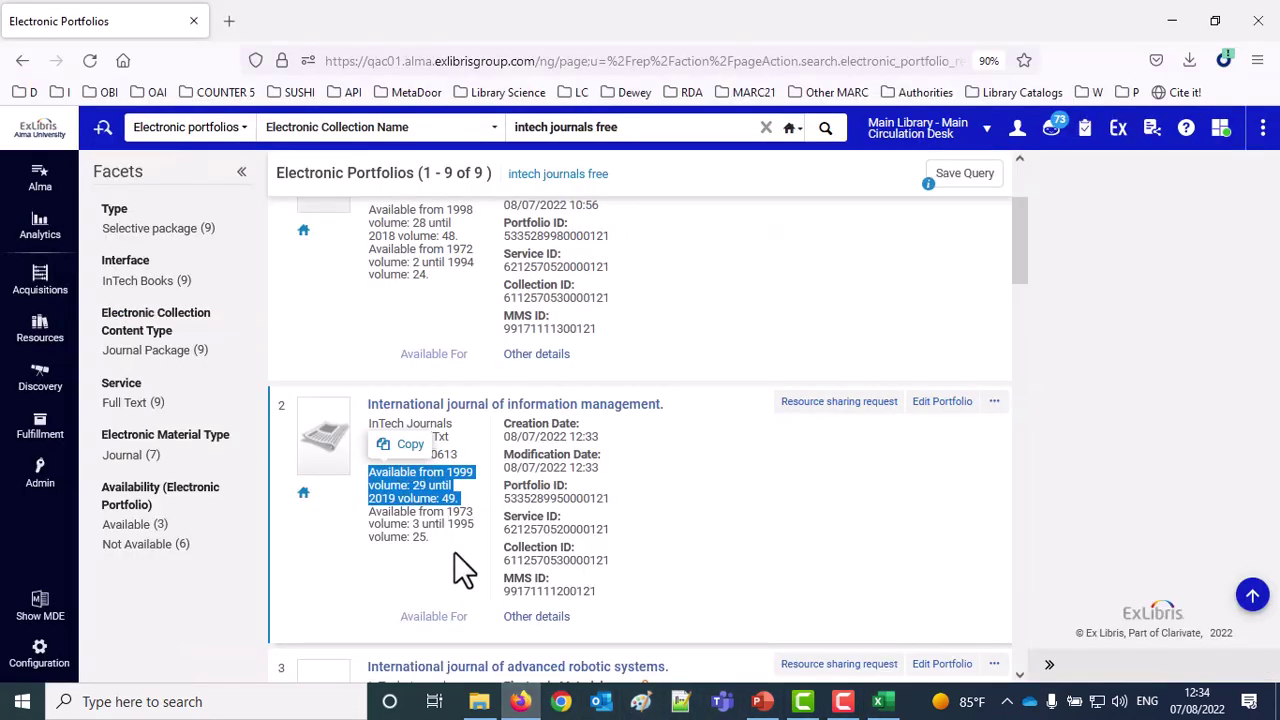
{"action": "left_click_drag", "start_coordinate": [445, 546], "coordinate": [380, 518]}
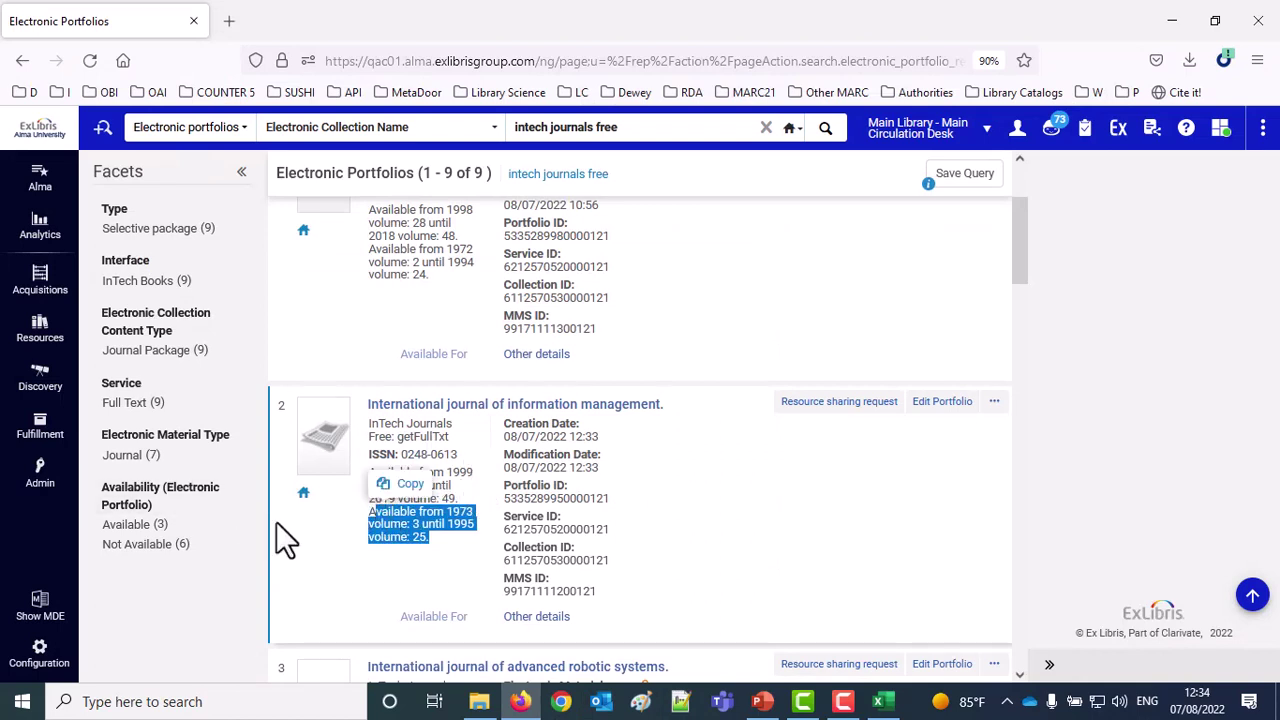
{"action": "left_click", "coordinate": [358, 600]}
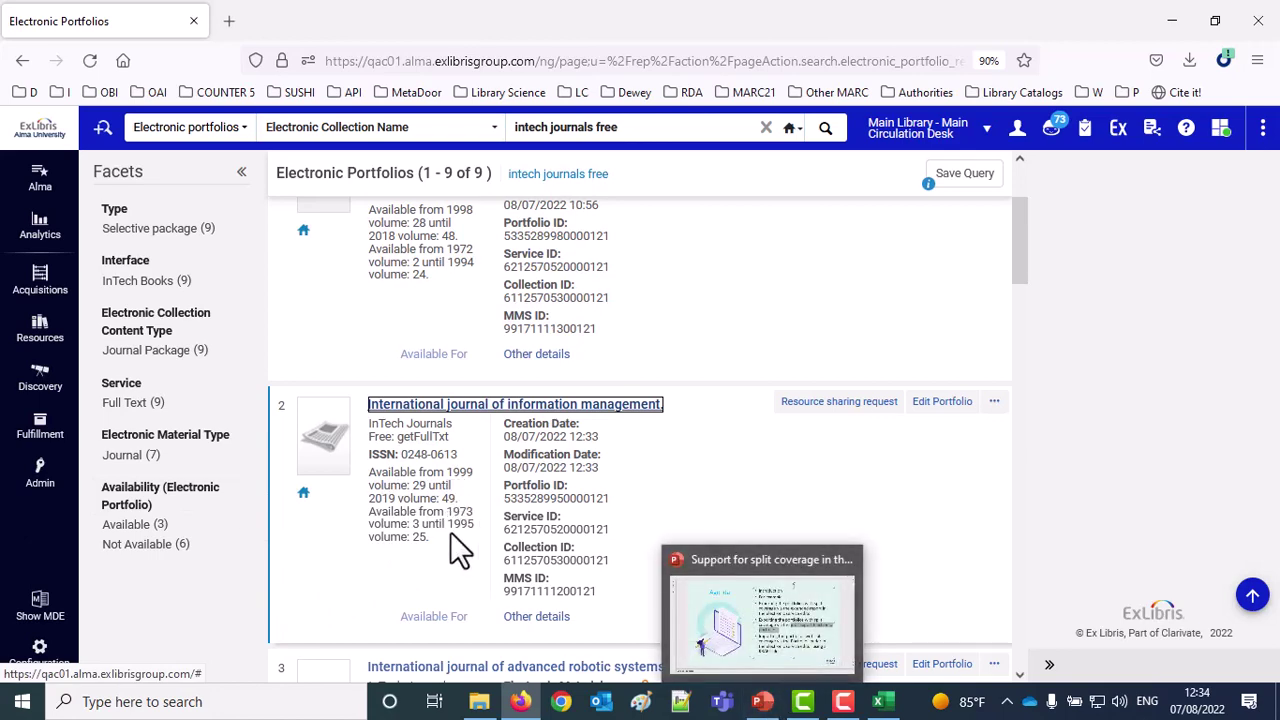
{"action": "left_click", "coordinate": [880, 701]}
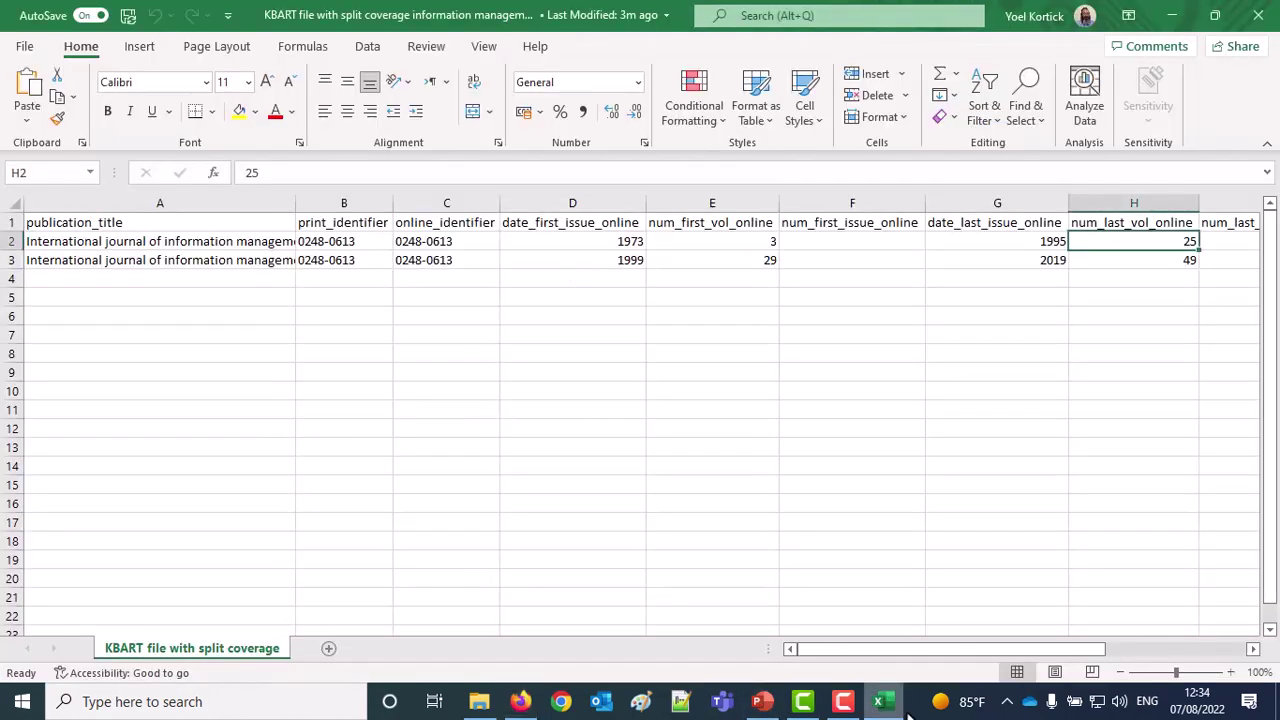
{"action": "left_click_drag", "start_coordinate": [1163, 264], "coordinate": [655, 252]}
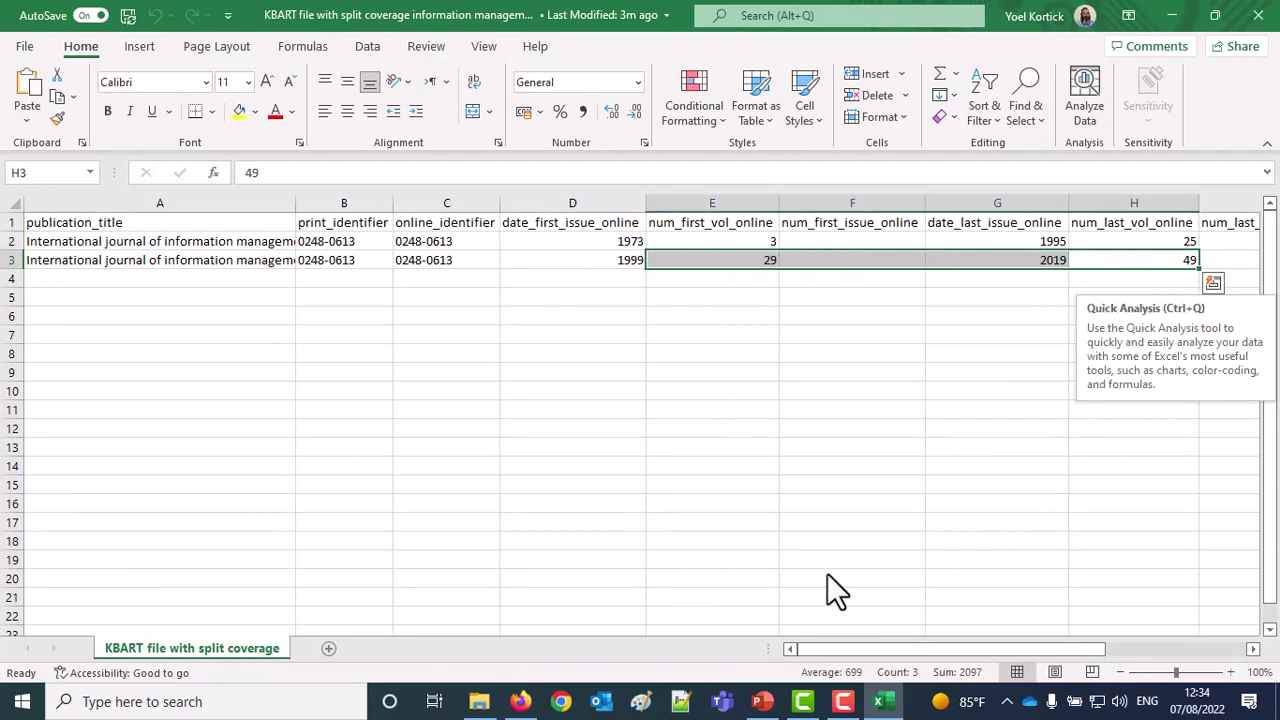
{"action": "left_click", "coordinate": [520, 701]}
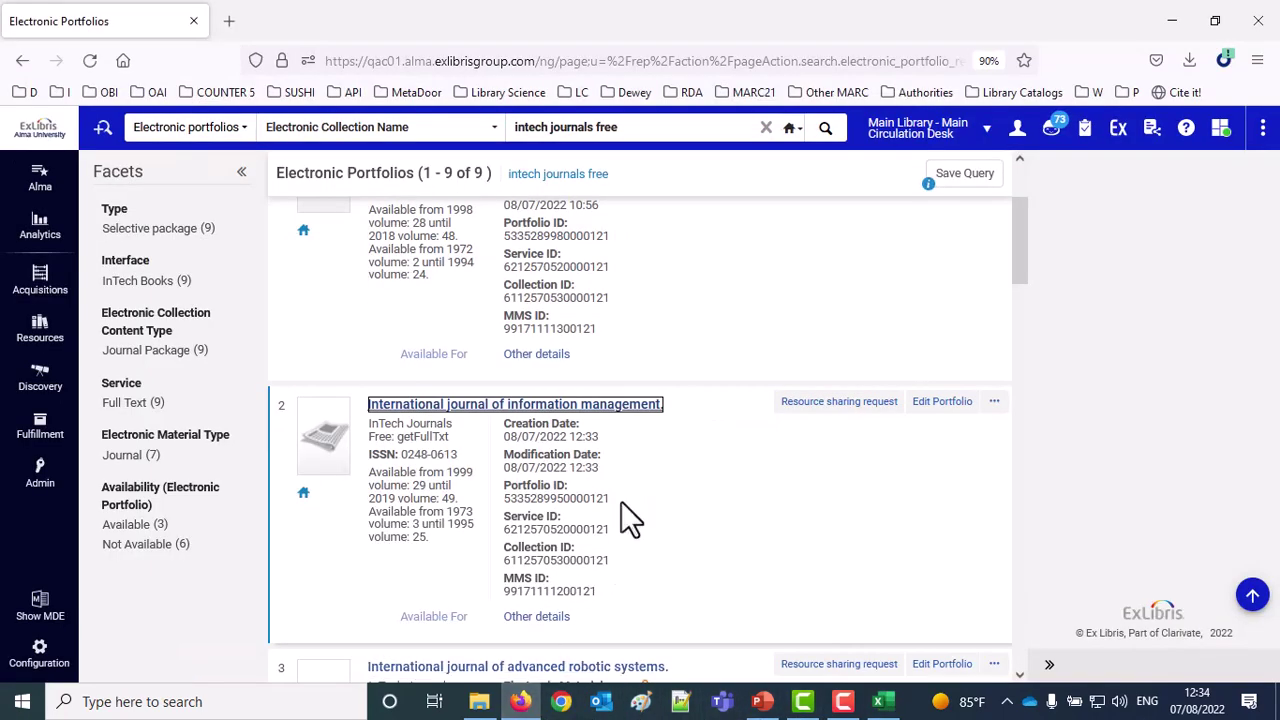
Open the International journal of information management portfolio for editing and view the local date information in its coverage
{"action": "left_click", "coordinate": [941, 402]}
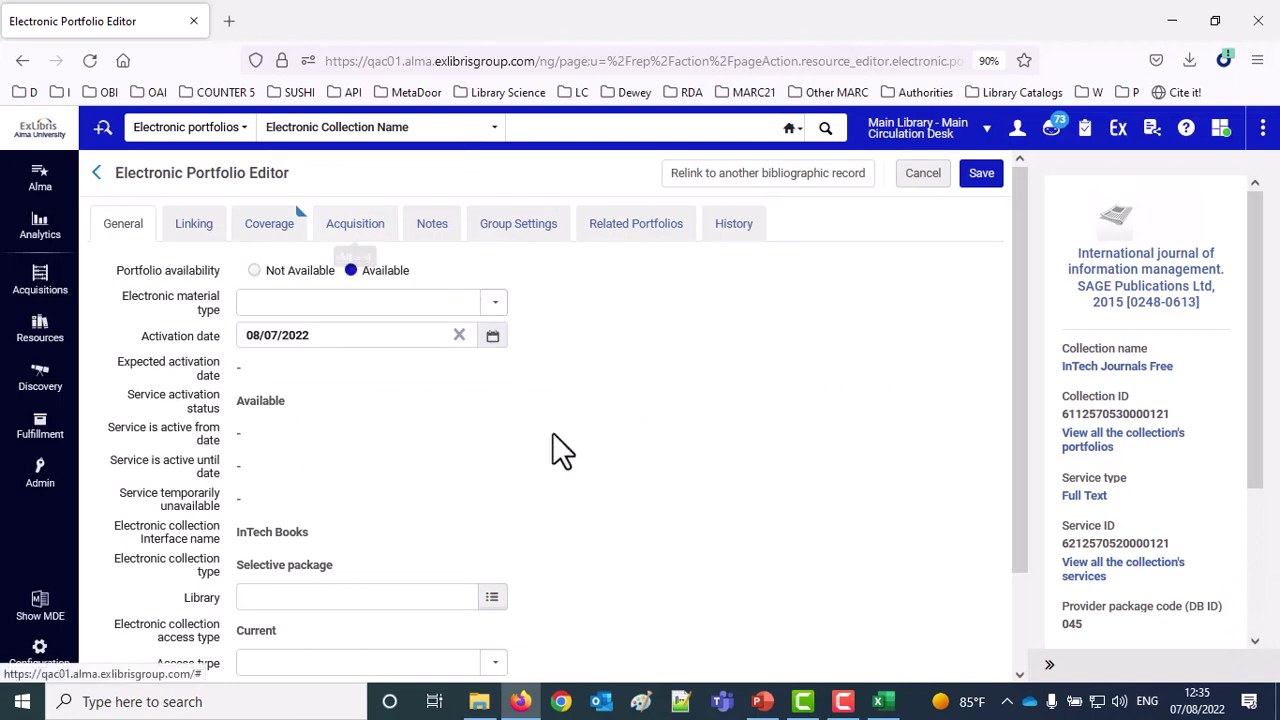
{"action": "left_click", "coordinate": [268, 226]}
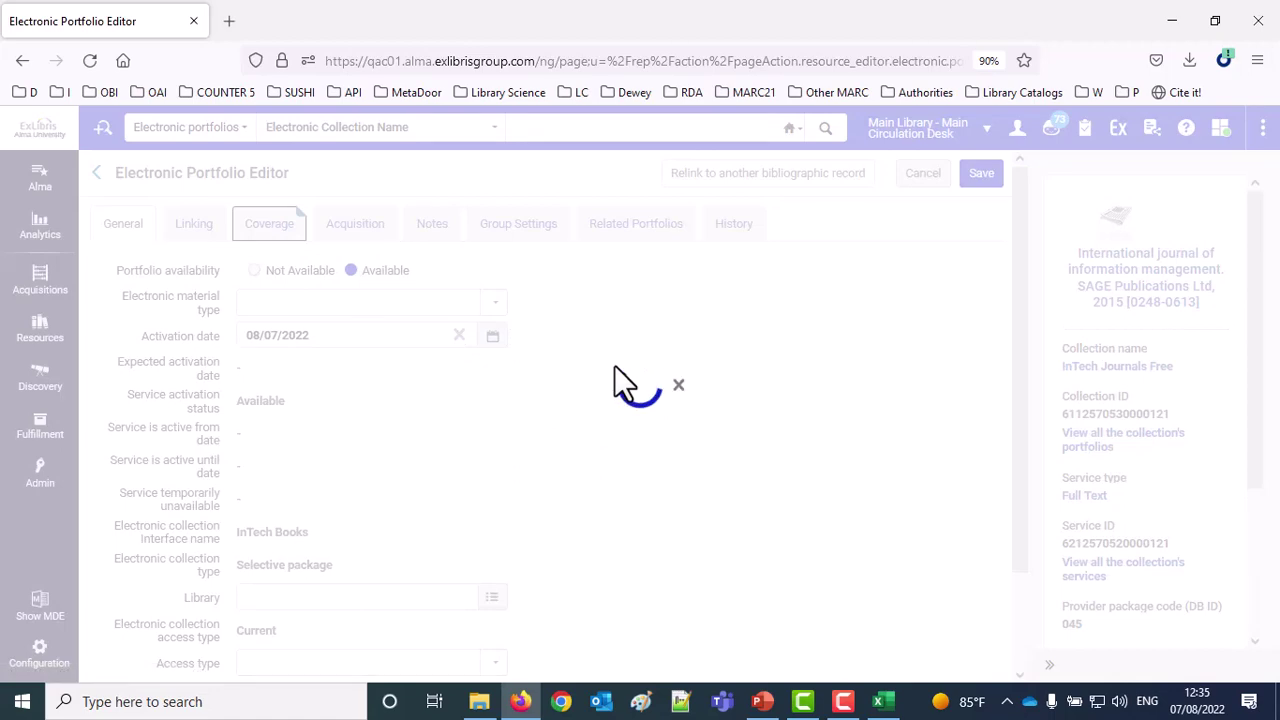
{"action": "scroll", "coordinate": [614, 366], "scroll_direction": "down", "scroll_amount": 3}
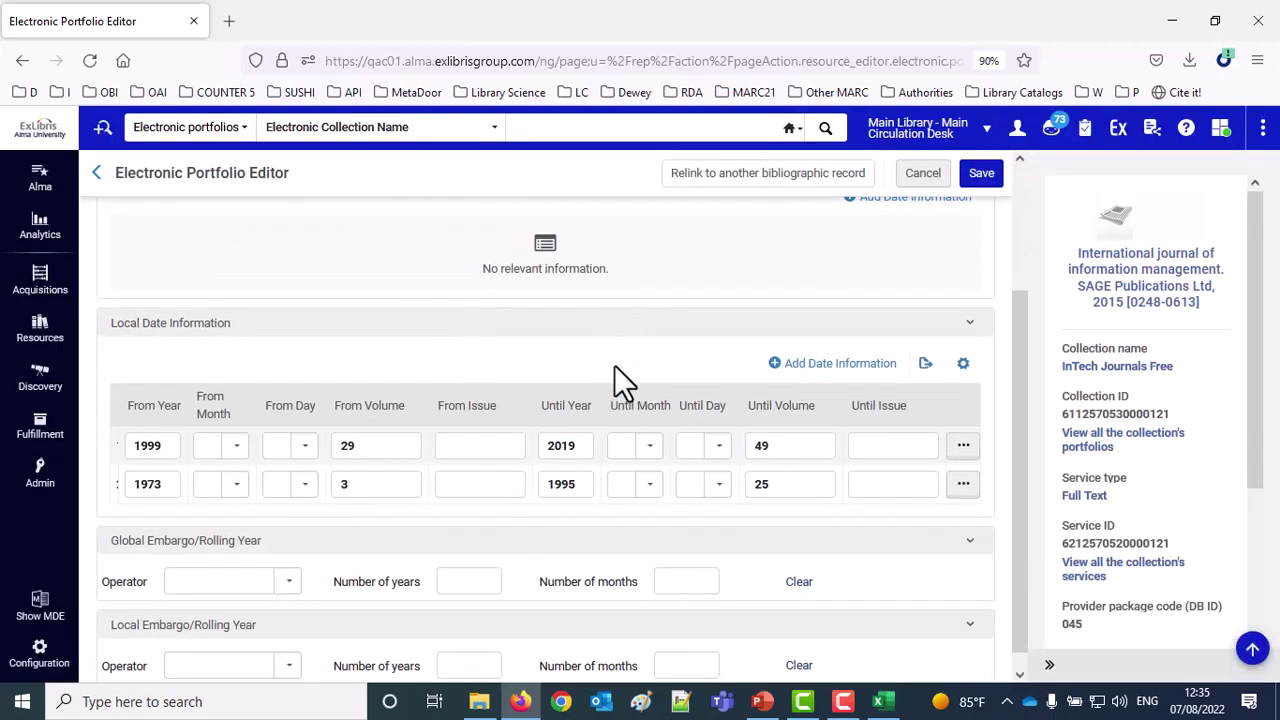